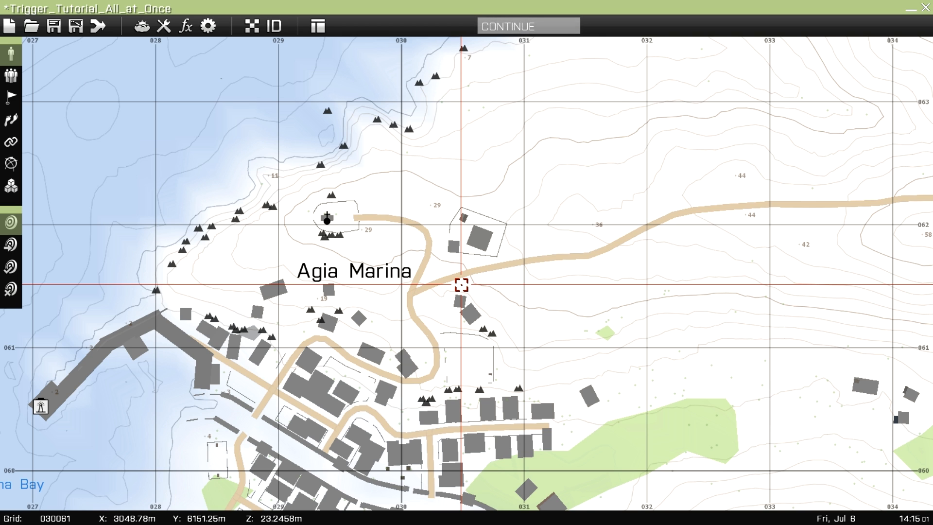
# - Look over the map around Agia Marina, including the transmitter tower compound and the town's road junctions
pyautogui.moveTo(461, 285); pyautogui.dragTo(486, 284, button='right')
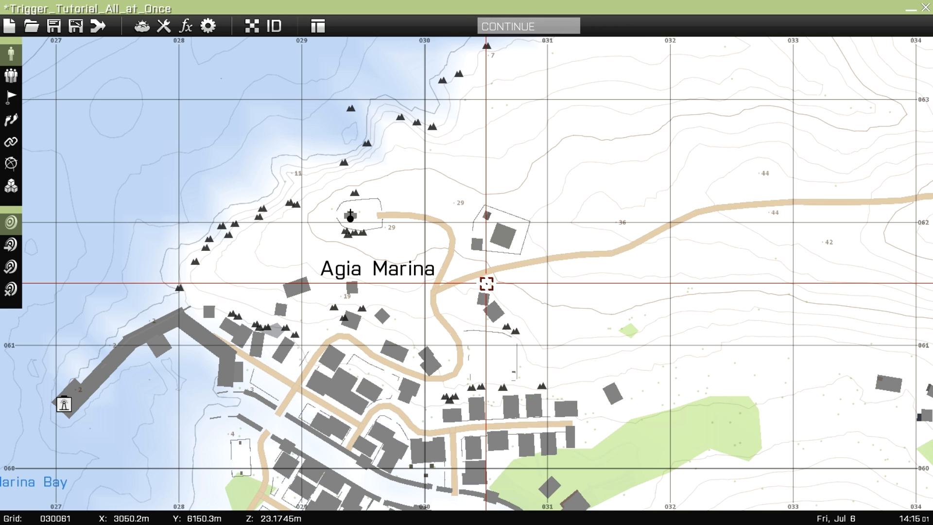
pyautogui.moveTo(489, 287); pyautogui.dragTo(482, 294, button='right')
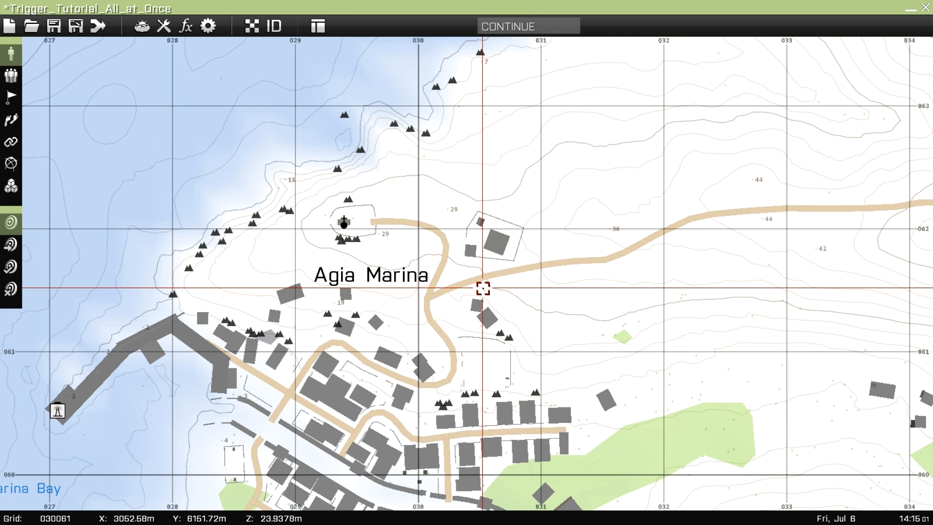
pyautogui.moveTo(483, 288); pyautogui.dragTo(482, 292, button='right')
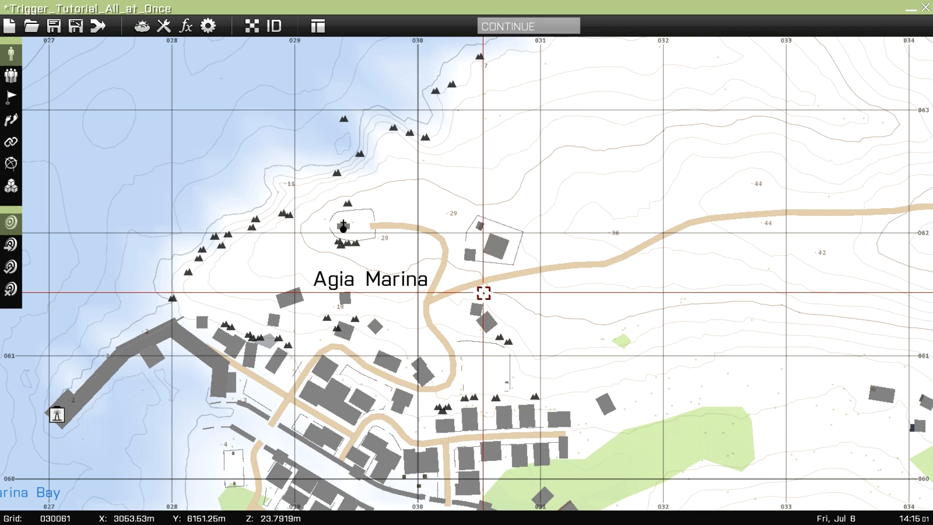
pyautogui.moveTo(483, 293); pyautogui.dragTo(488, 285, button='right')
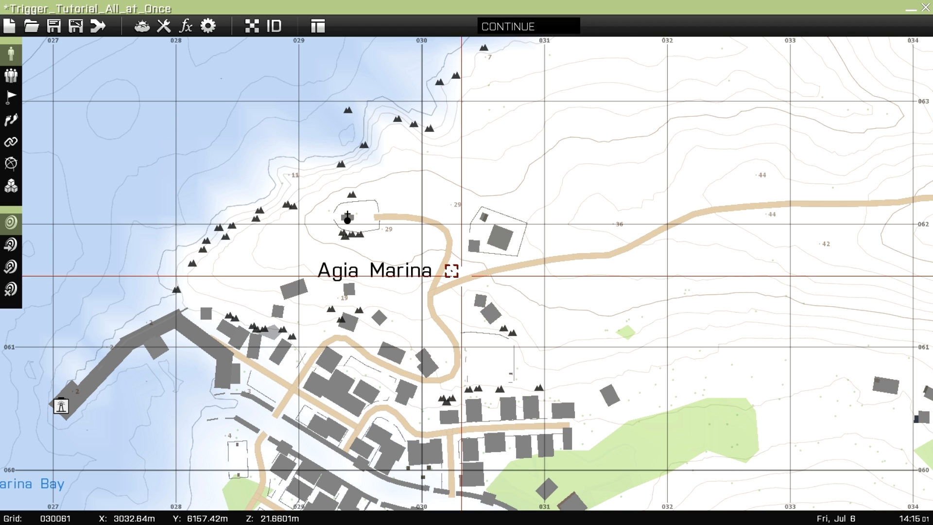
pyautogui.moveTo(391, 240); pyautogui.dragTo(393, 256, button='right')
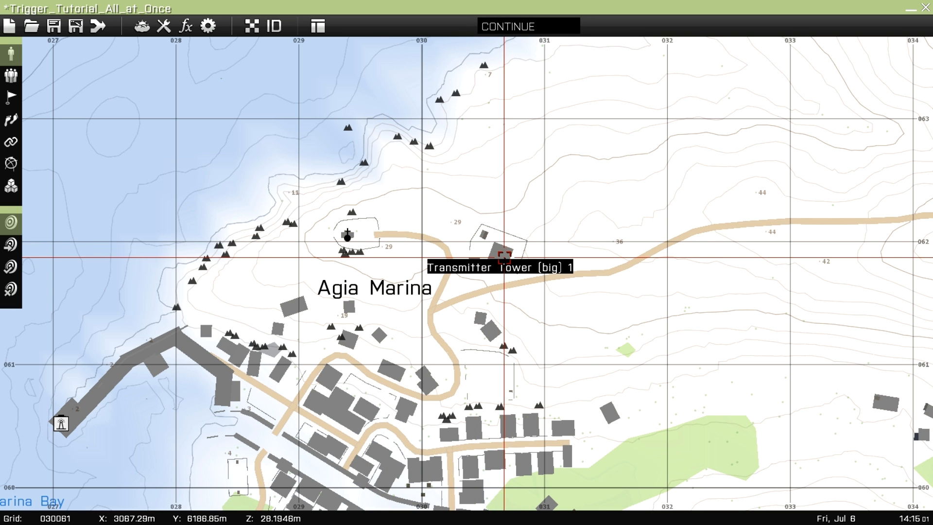
pyautogui.moveTo(504, 257); pyautogui.dragTo(517, 219, button='right')
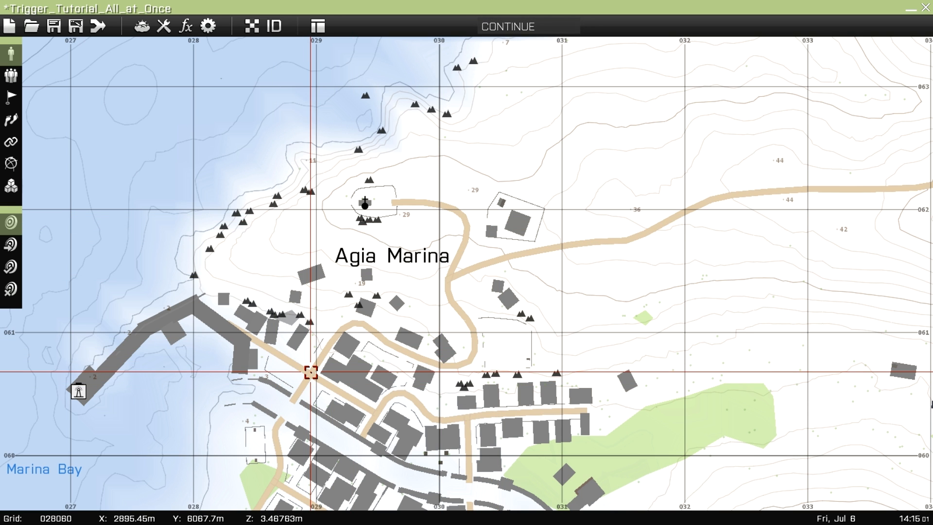
pyautogui.moveTo(312, 374); pyautogui.dragTo(342, 353, button='right')
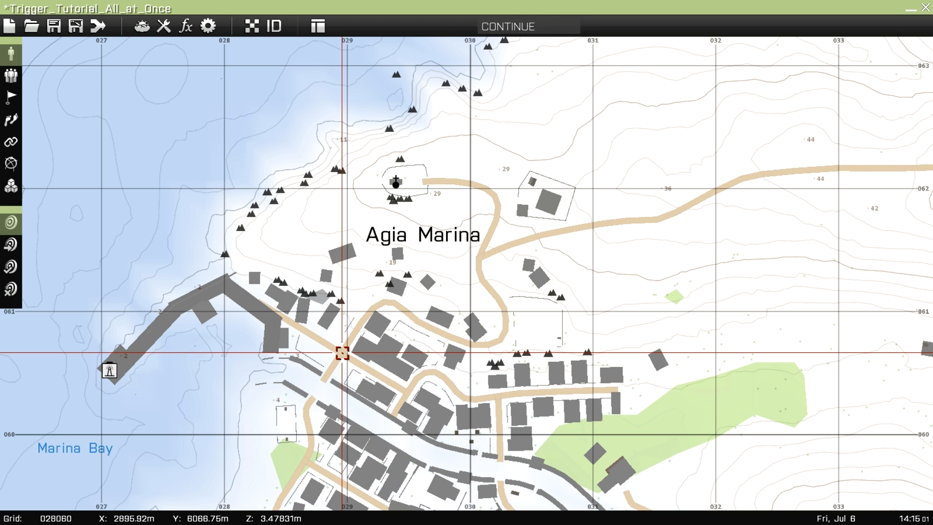
pyautogui.moveTo(343, 354); pyautogui.dragTo(360, 349, button='right')
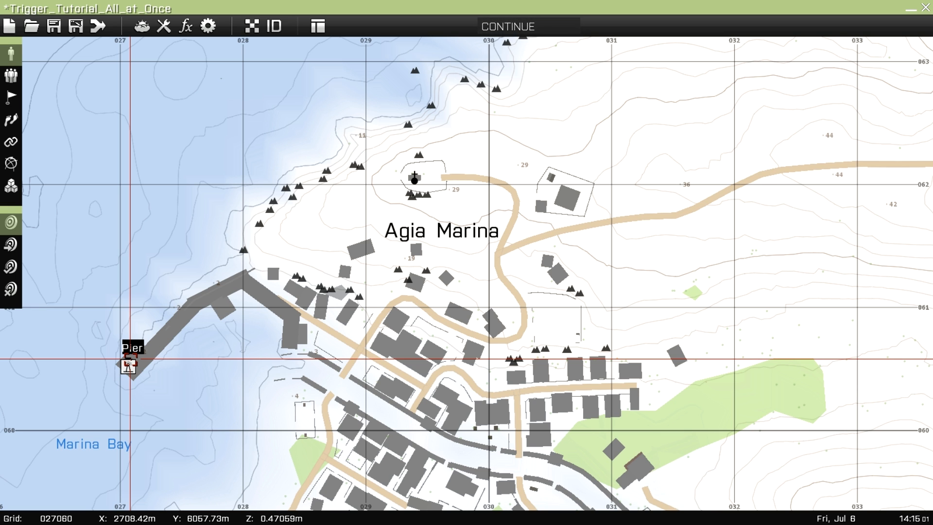
# - Insert a four-man BLUFOR infantry group led by a Team Leader beside the chapel north of Agia Marina
pyautogui.moveTo(382, 262); pyautogui.dragTo(356, 342, button='right')
pyautogui.moveTo(380, 295)
pyautogui.mouseDown(button='right')
pyautogui.moveTo(383, 245)
pyautogui.moveTo(375, 308)
pyautogui.mouseUp(button='right')
pyautogui.scroll(1, 375, 304)
pyautogui.moveTo(369, 276); pyautogui.dragTo(370, 313, button='right')
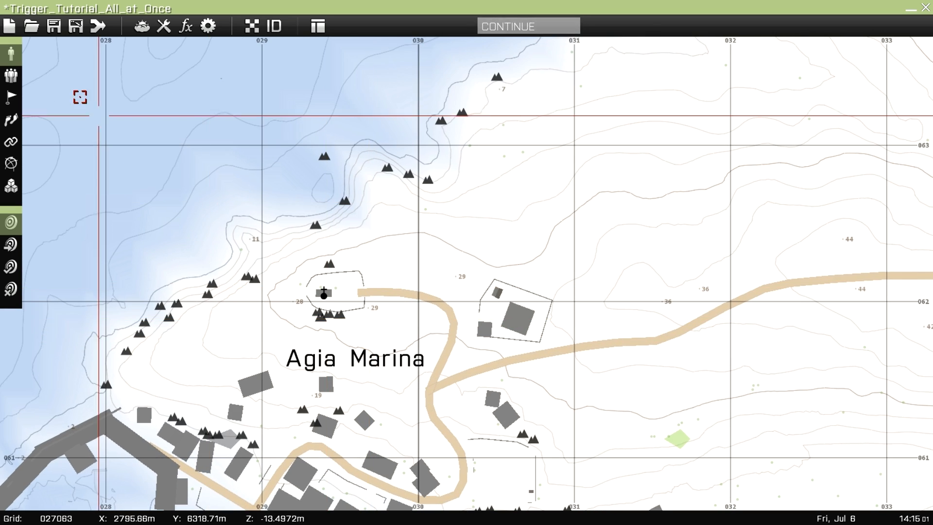
pyautogui.click(10, 75)
pyautogui.scroll(2, 322, 303)
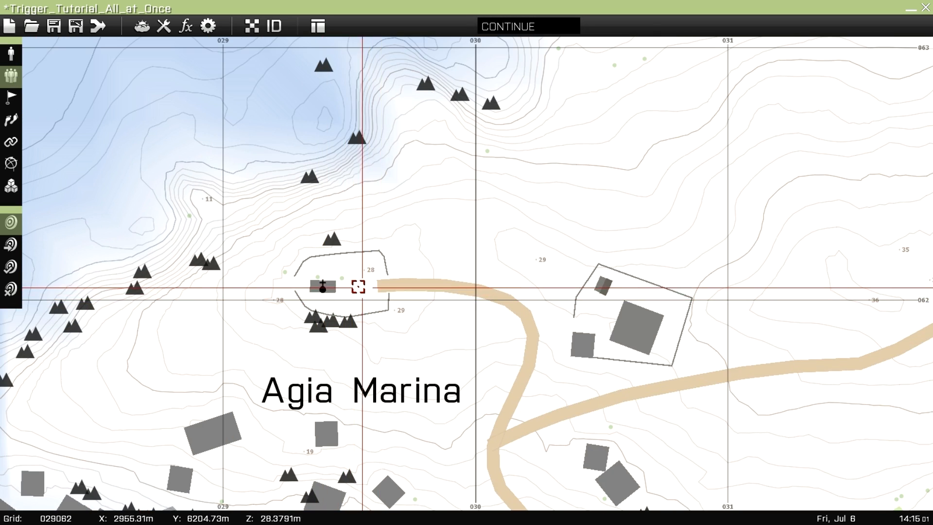
pyautogui.doubleClick(358, 287)
pyautogui.click(327, 125)
pyautogui.click(327, 125)
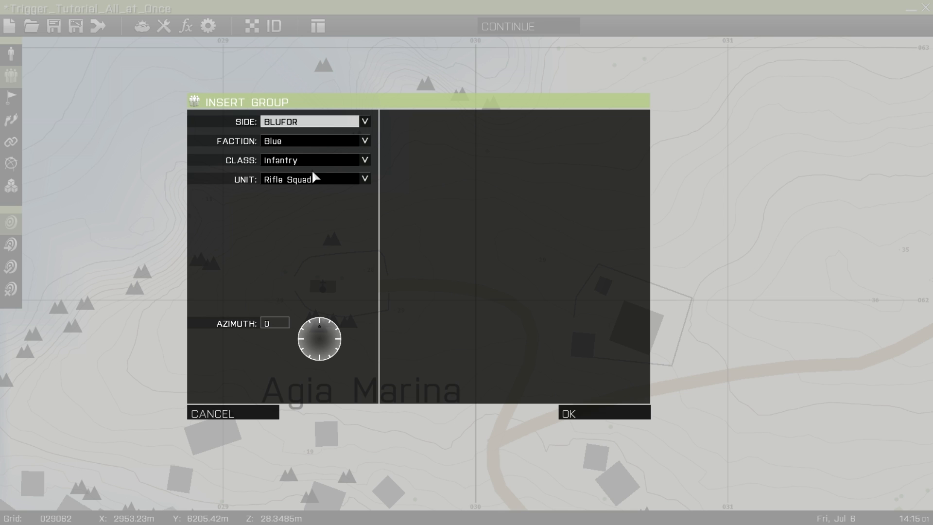
pyautogui.click(365, 179)
pyautogui.click(292, 214)
pyautogui.click(607, 417)
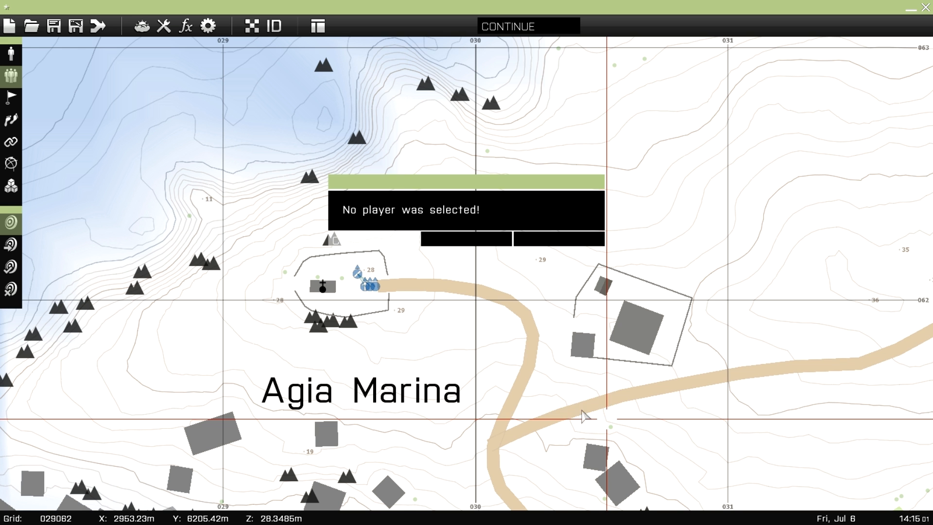
pyautogui.click(370, 241)
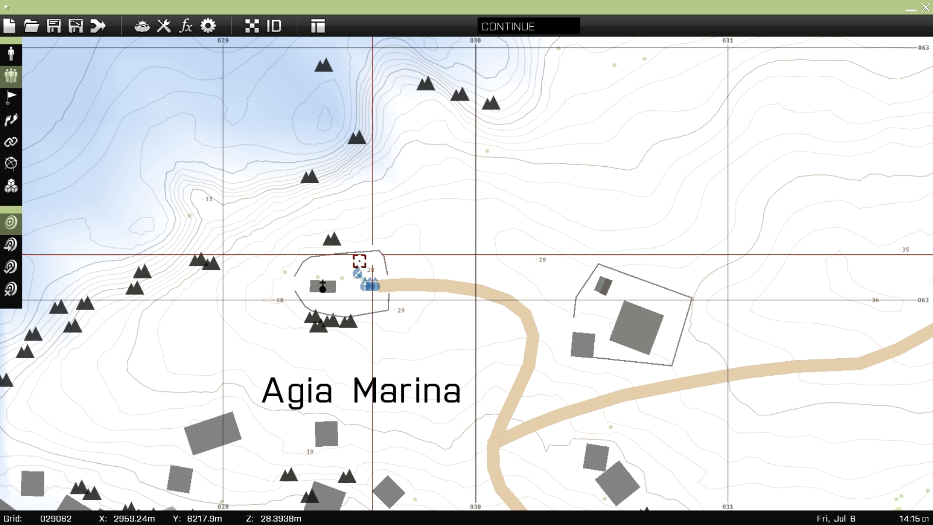
# - Set the control of the group's Team Leader to Player
pyautogui.doubleClick(358, 269)
pyautogui.click(329, 239)
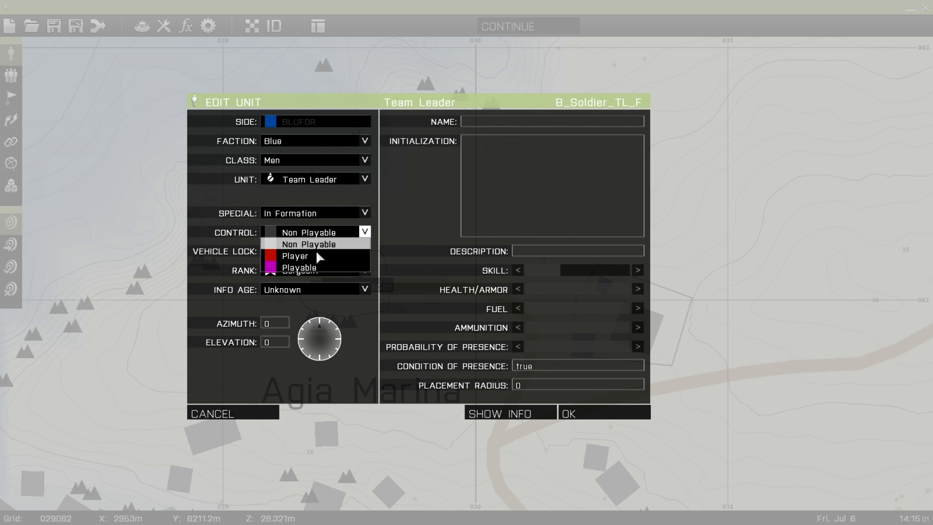
pyautogui.click(316, 249)
pyautogui.click(605, 414)
# - Select the whole group beside the chapel and rotate it to face east along the road
pyautogui.scroll(4, 462, 369)
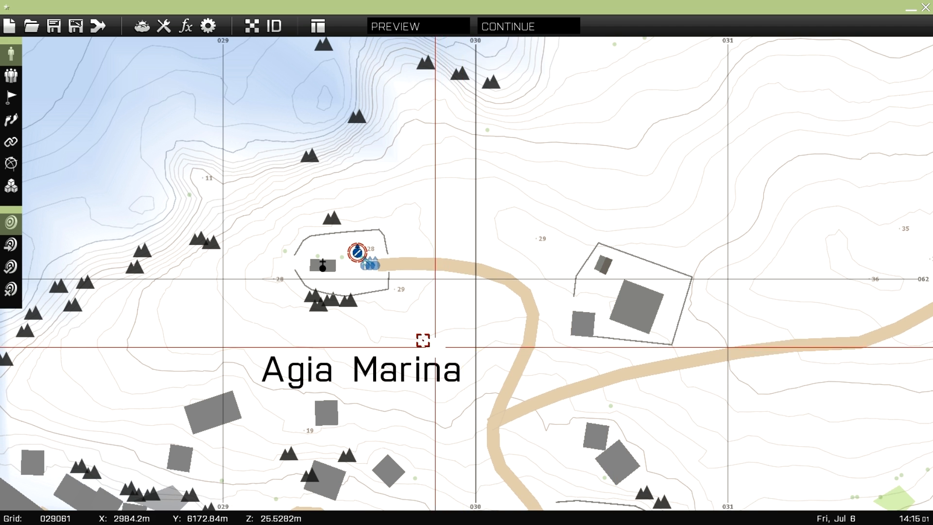
pyautogui.moveTo(282, 188); pyautogui.dragTo(414, 284)
pyautogui.moveTo(349, 240)
pyautogui.keyDown('shift'); pyautogui.mouseDown()
pyautogui.moveTo(317, 247)
pyautogui.moveTo(304, 271)
pyautogui.mouseUp(); pyautogui.keyUp('shift')
pyautogui.moveTo(407, 250); pyautogui.dragTo(404, 296, button='right')
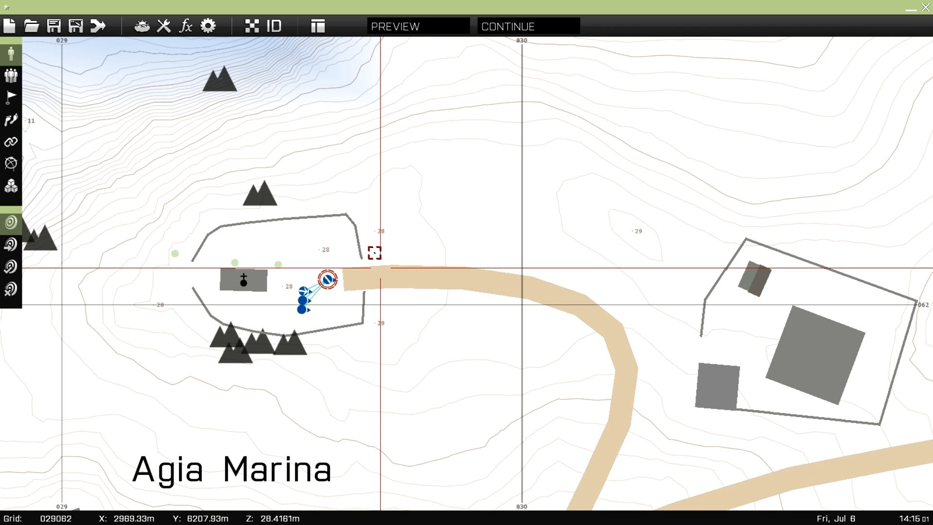
# - Place a module just northeast of the chapel compound and choose Create Task from the Intel category
pyautogui.scroll(-3, 411, 193)
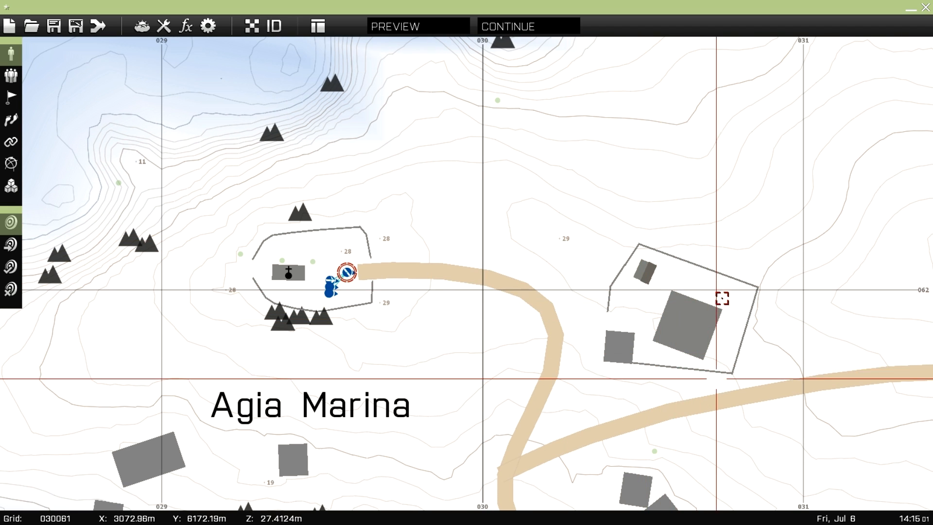
pyautogui.click(11, 189)
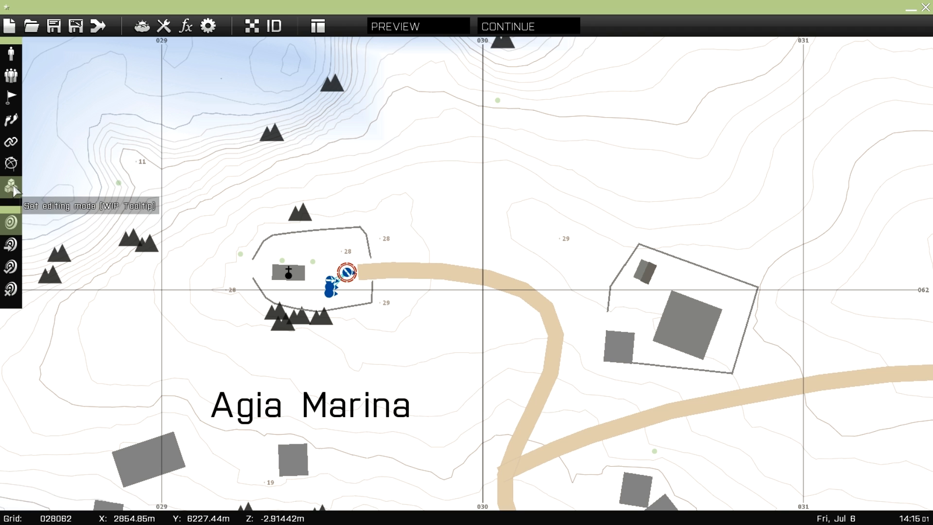
pyautogui.doubleClick(393, 226)
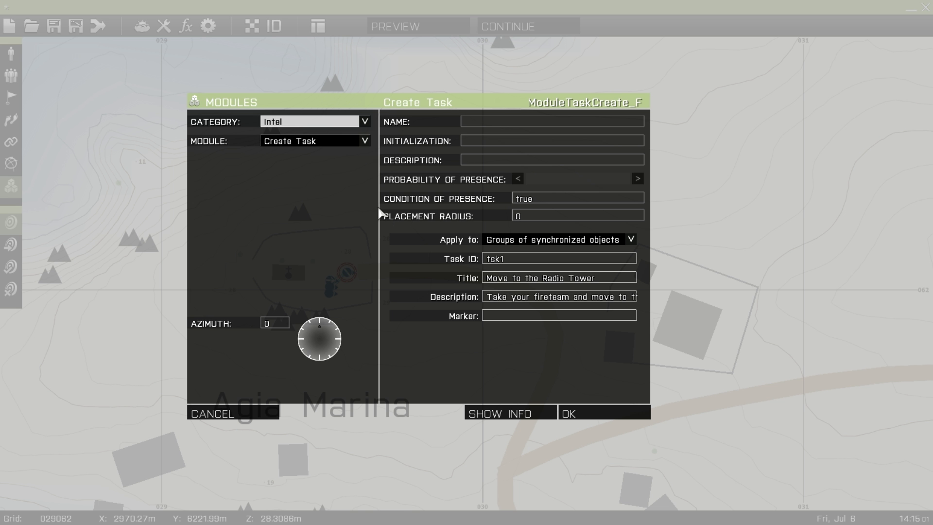
pyautogui.click(306, 123)
pyautogui.click(306, 125)
pyautogui.click(280, 125)
pyautogui.click(298, 130)
pyautogui.click(297, 128)
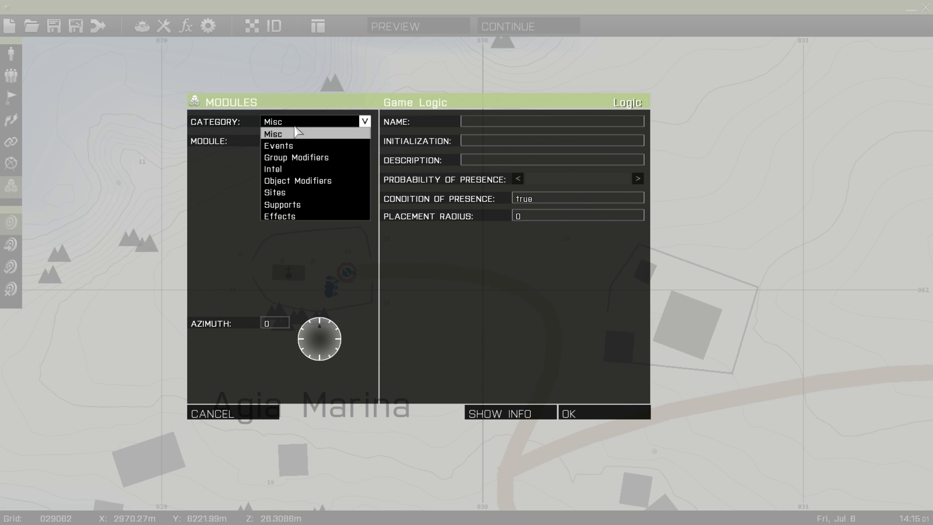
pyautogui.click(289, 167)
pyautogui.click(293, 140)
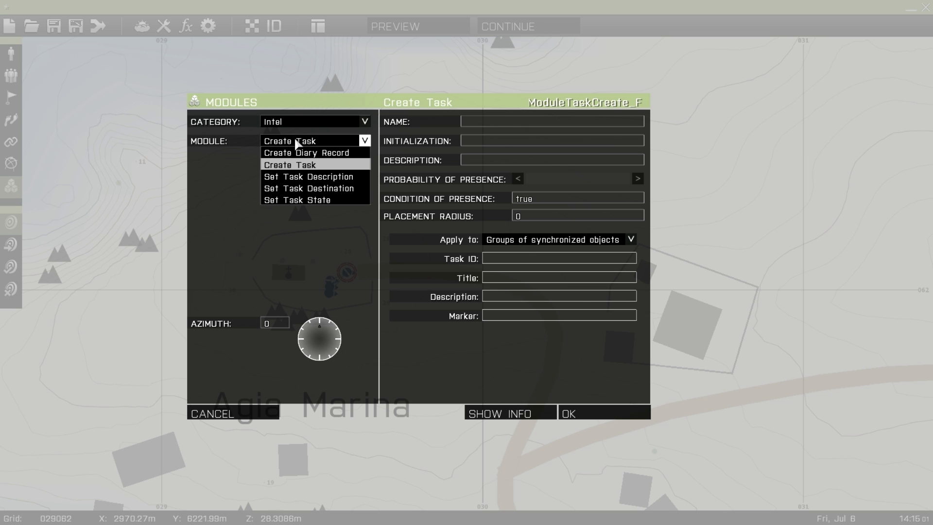
pyautogui.click(289, 167)
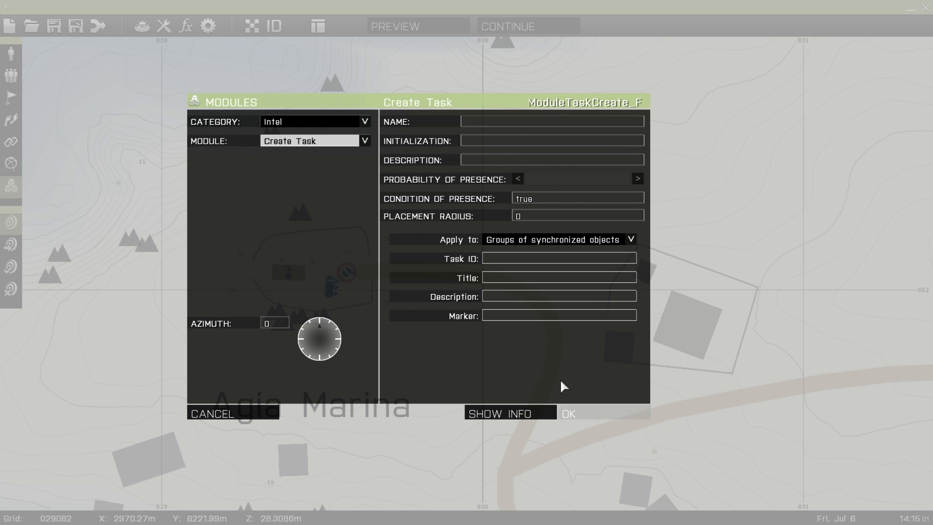
# - Give the task the ID tsk1 and the title "Move to the Radio Tower"
pyautogui.click(484, 259)
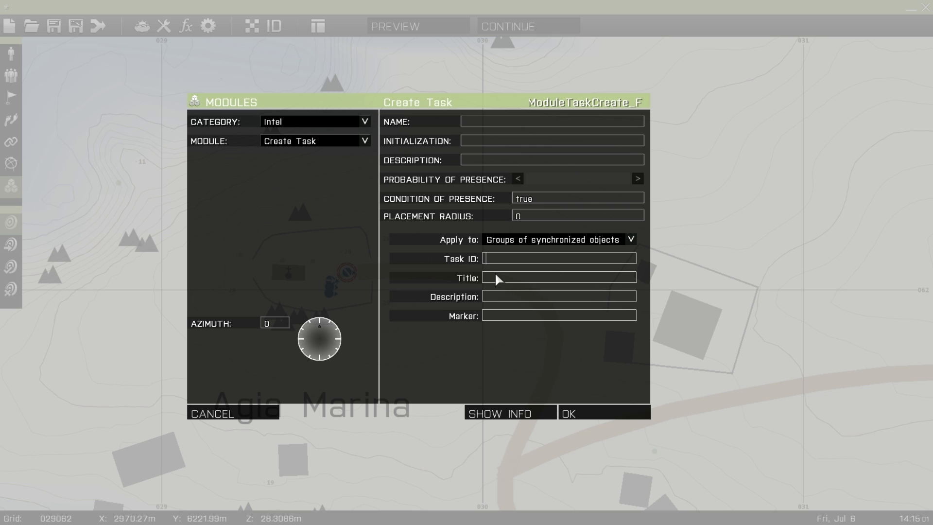
pyautogui.click(497, 261)
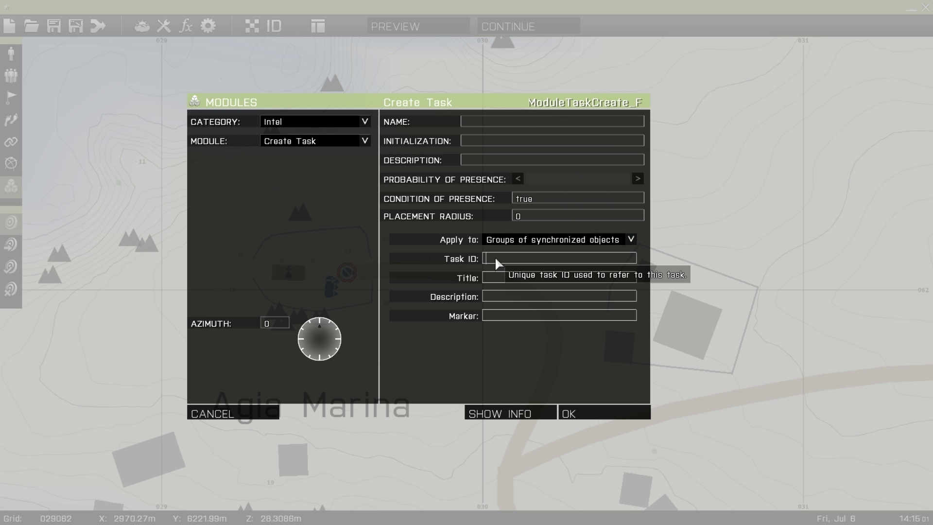
pyautogui.write('tsk1')
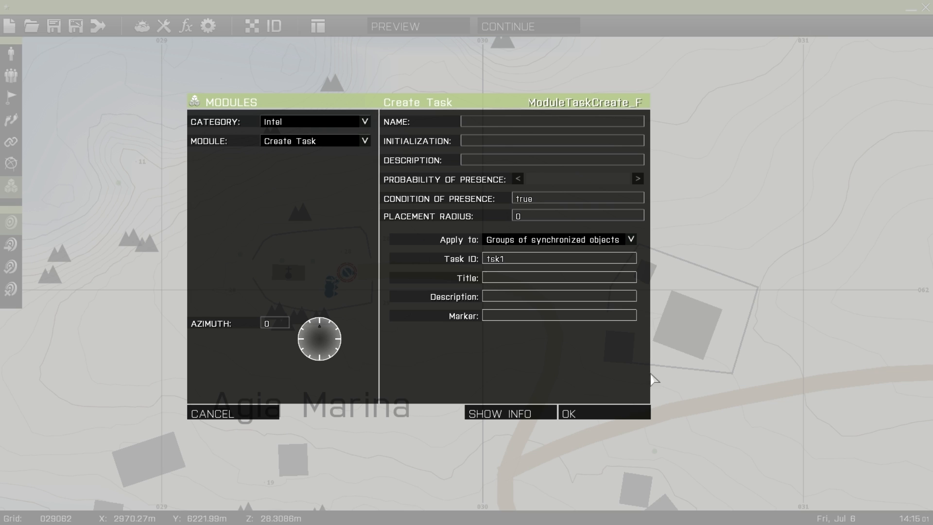
pyautogui.write('Move to the Radio Tower')
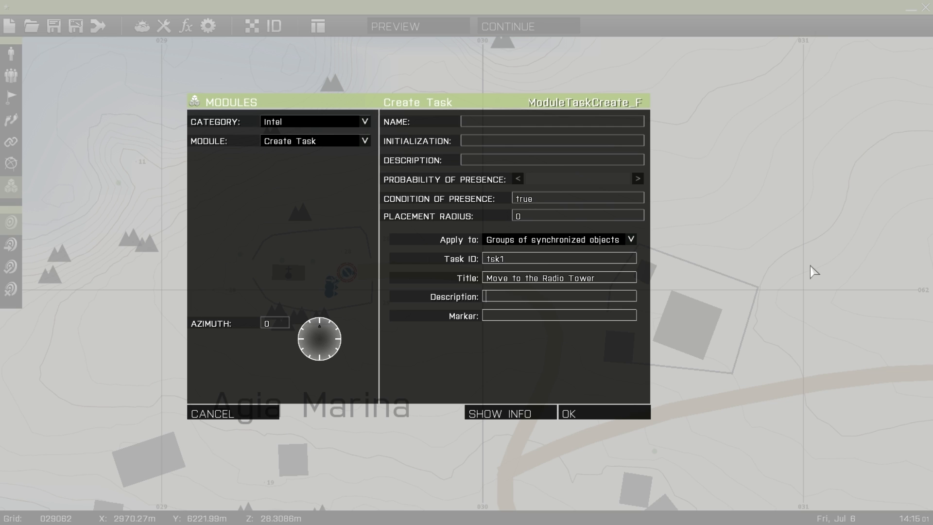
# - Enter the task description "Move your fire team to the radio tower located at" and confirm the module
pyautogui.write('Move your fire team to the radi')
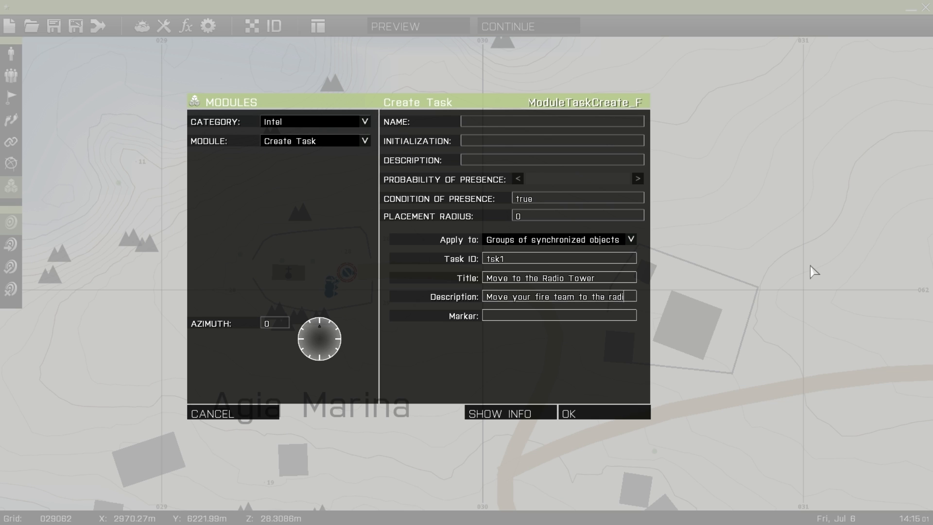
pyautogui.write('o tower loc')
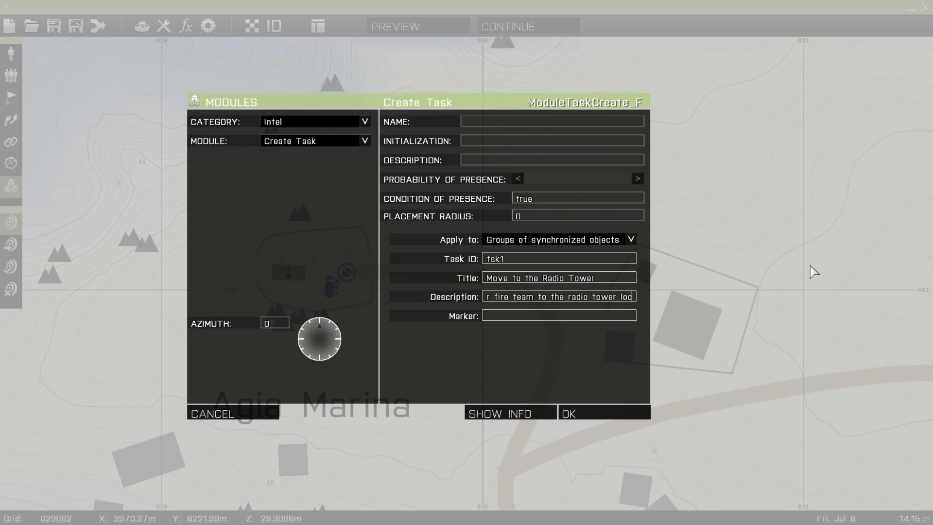
pyautogui.write('ated at')
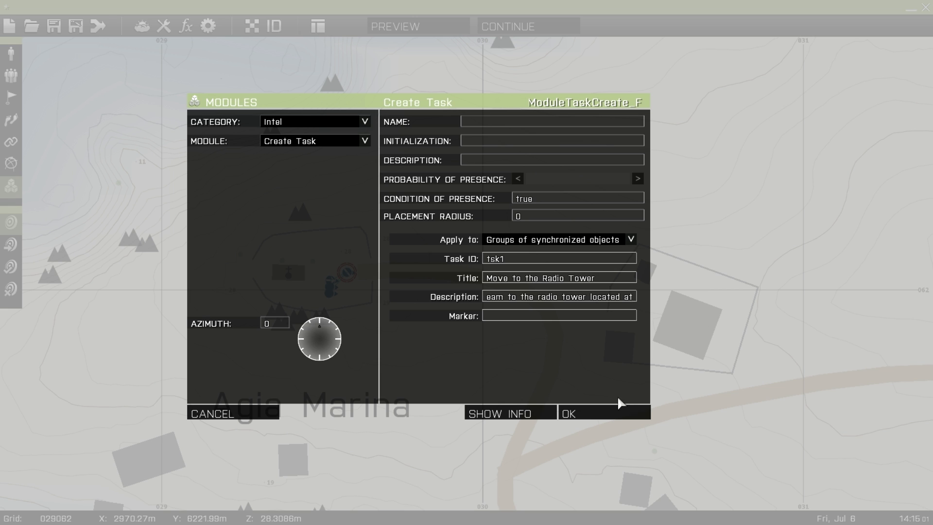
pyautogui.click(602, 415)
# - Reopen the Create Task module and add the grid reference 030062 at the end of its description
pyautogui.moveTo(570, 328); pyautogui.dragTo(547, 269, button='right')
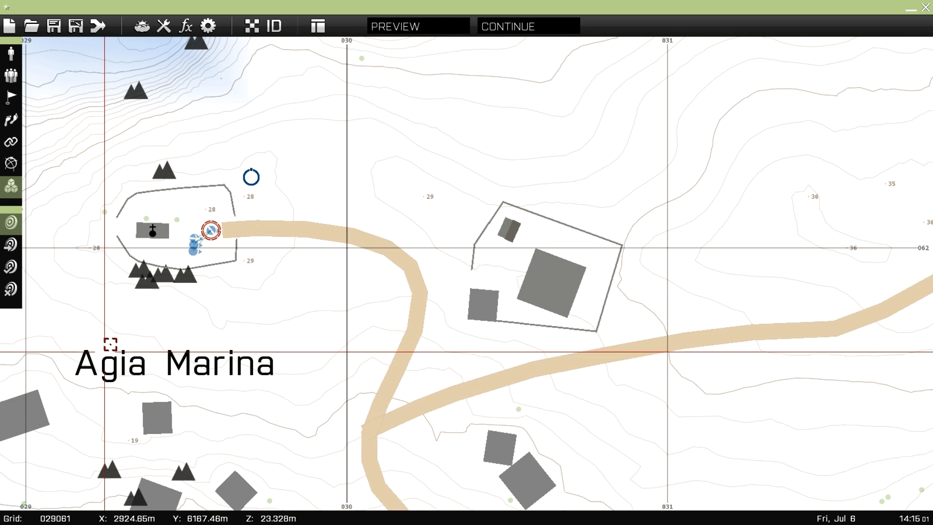
pyautogui.moveTo(111, 340); pyautogui.dragTo(115, 438, button='right')
pyautogui.moveTo(580, 356); pyautogui.dragTo(696, 343, button='right')
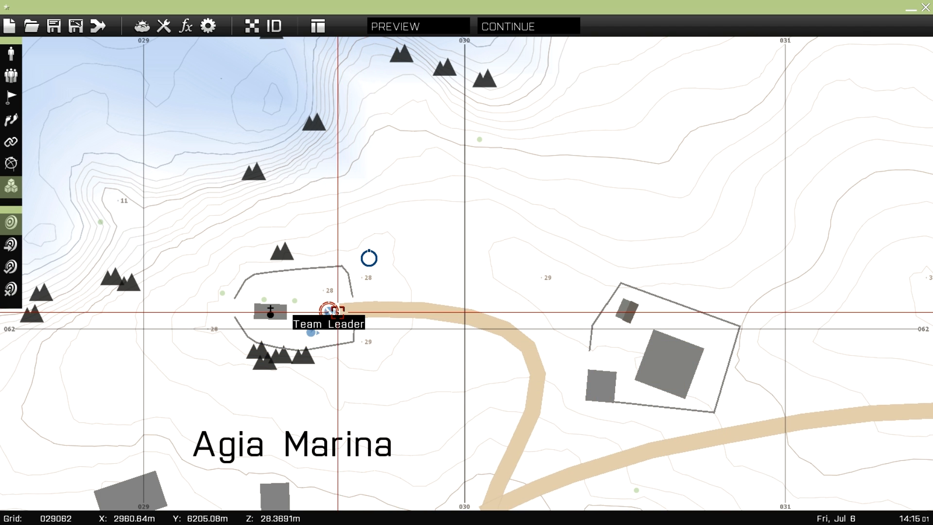
pyautogui.doubleClick(330, 312)
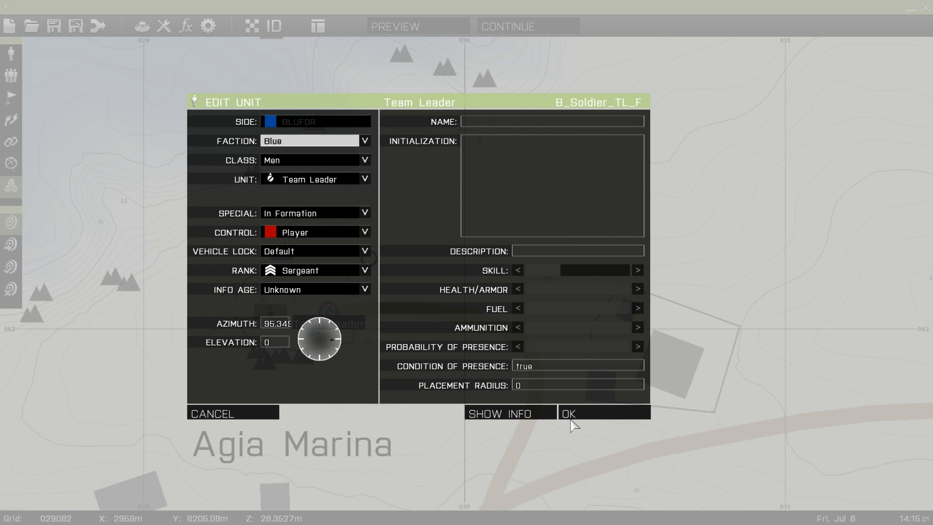
pyautogui.click(234, 414)
pyautogui.doubleClick(369, 258)
pyautogui.moveTo(574, 297); pyautogui.dragTo(691, 301)
pyautogui.click(633, 297)
pyautogui.write('030062')
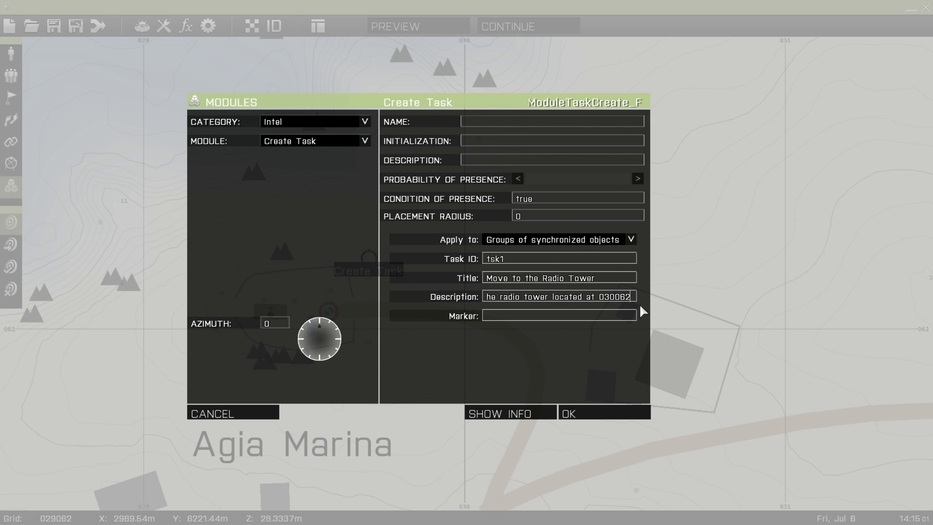
pyautogui.click(603, 413)
# - Place an empty icon marker named obj1 on the large radio tower building in the eastern compound
pyautogui.moveTo(651, 349); pyautogui.dragTo(487, 281, button='right')
pyautogui.click(11, 166)
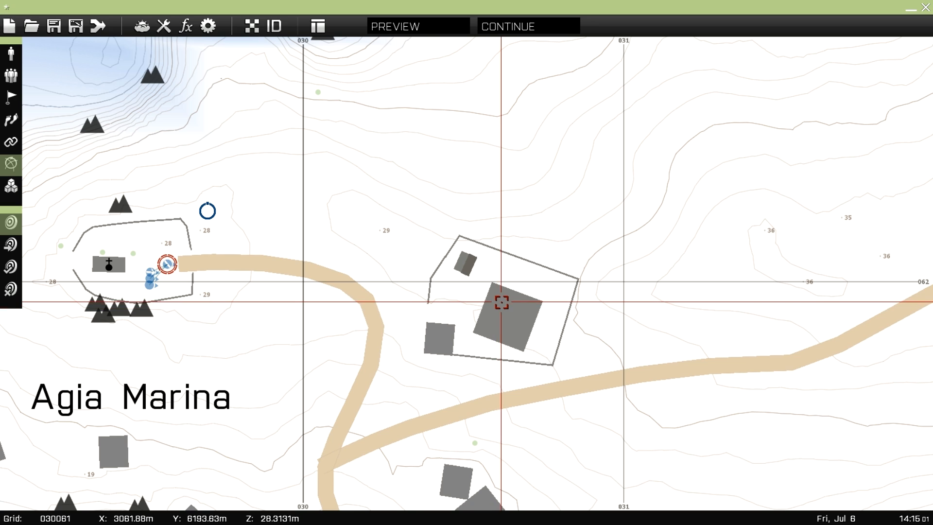
pyautogui.doubleClick(502, 304)
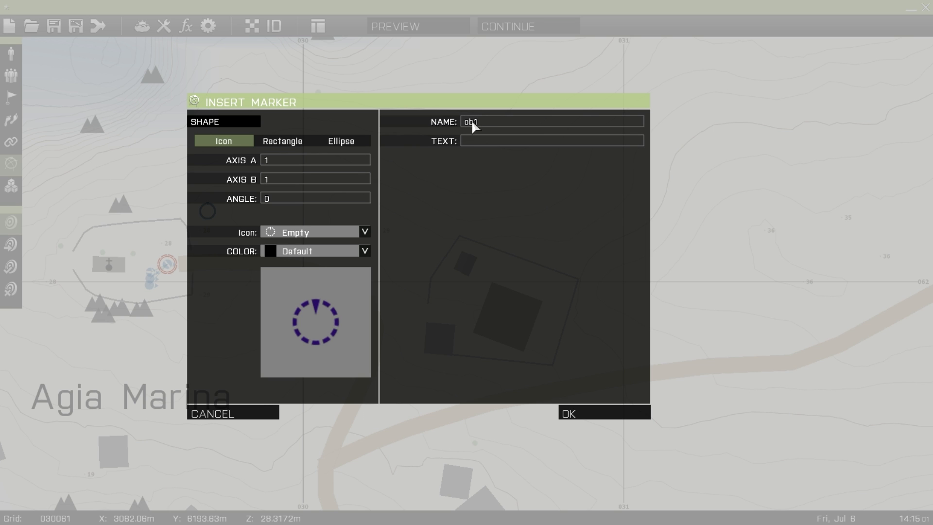
pyautogui.click(602, 413)
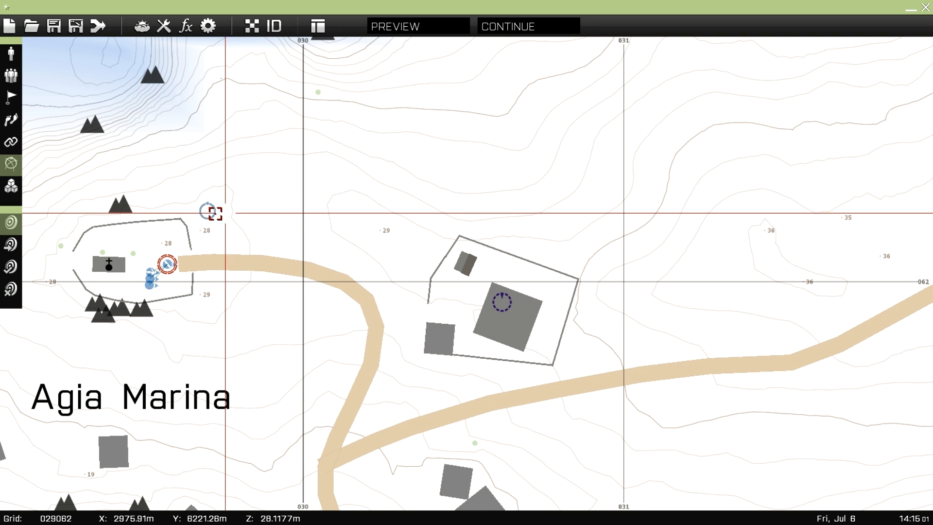
# - Reopen the Create Task module and insert the opening tag <marker name = obj1> before the grid reference in its description
pyautogui.press('F1')
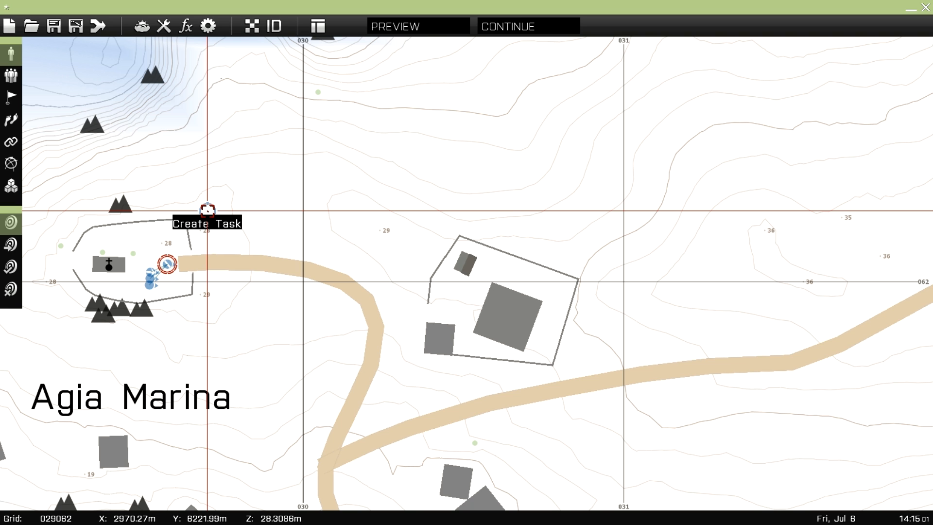
pyautogui.doubleClick(207, 209)
pyautogui.moveTo(580, 298); pyautogui.dragTo(677, 297)
pyautogui.click(602, 298)
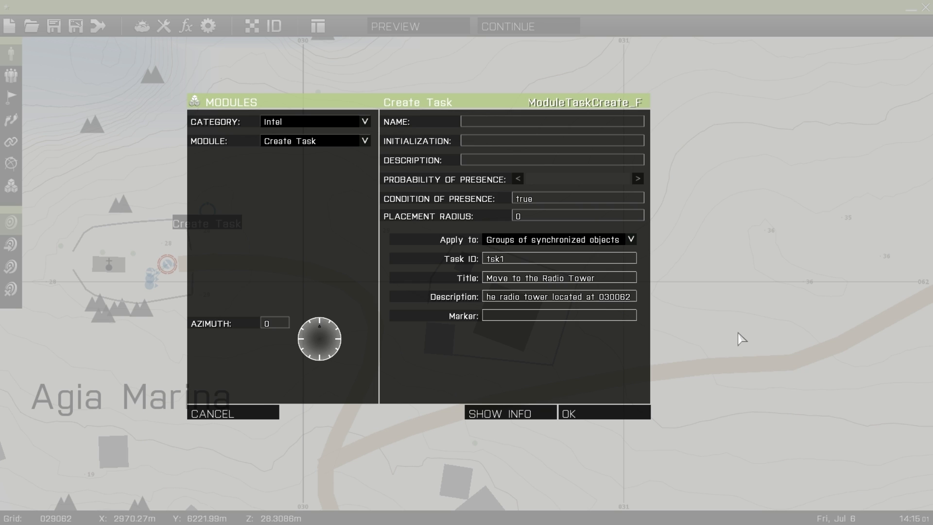
pyautogui.write('arker')
pyautogui.write('e = obj103')
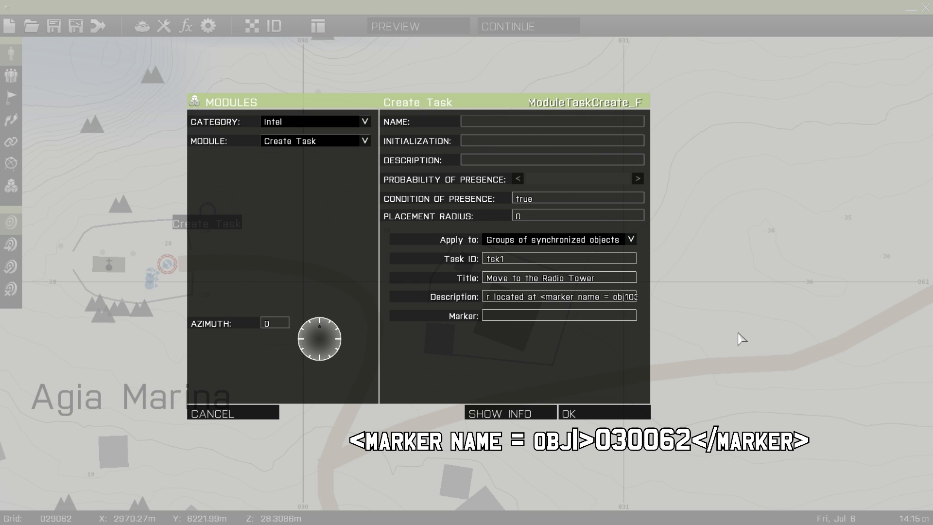
pyautogui.write('>')
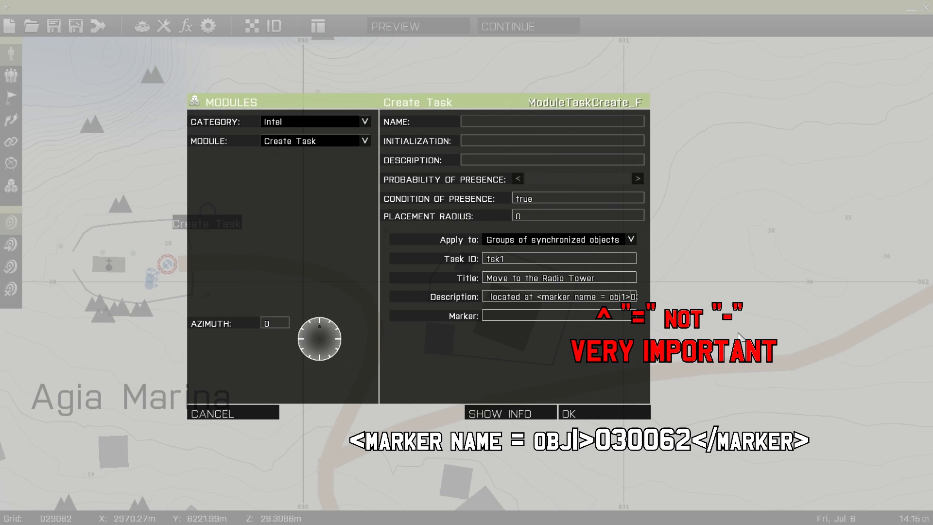
# - Complete the description's marker link as 030062</marker> and confirm the Create Task module
pyautogui.write('030062')
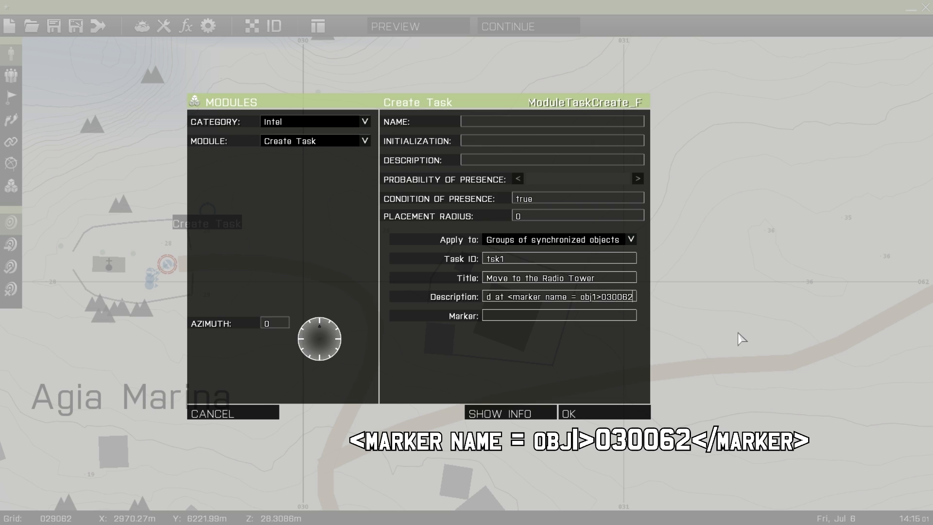
pyautogui.write('</mark')
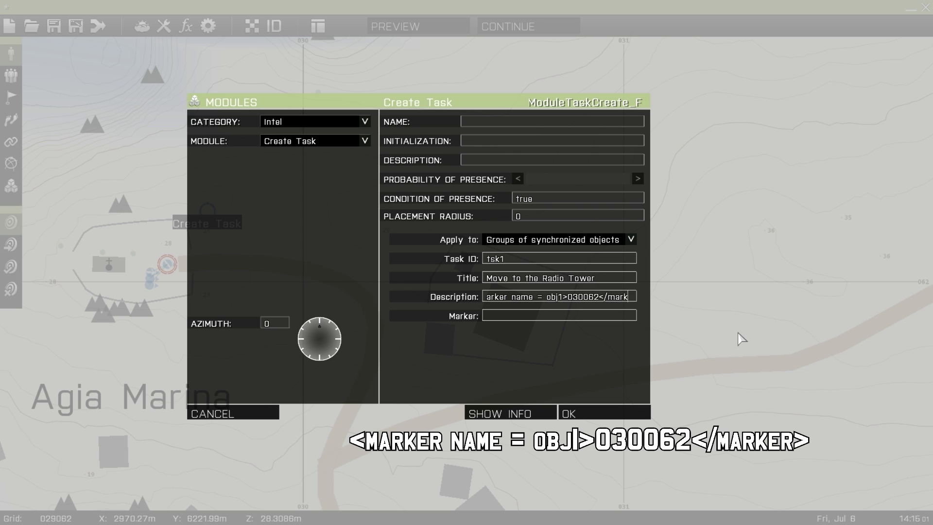
pyautogui.write('er>')
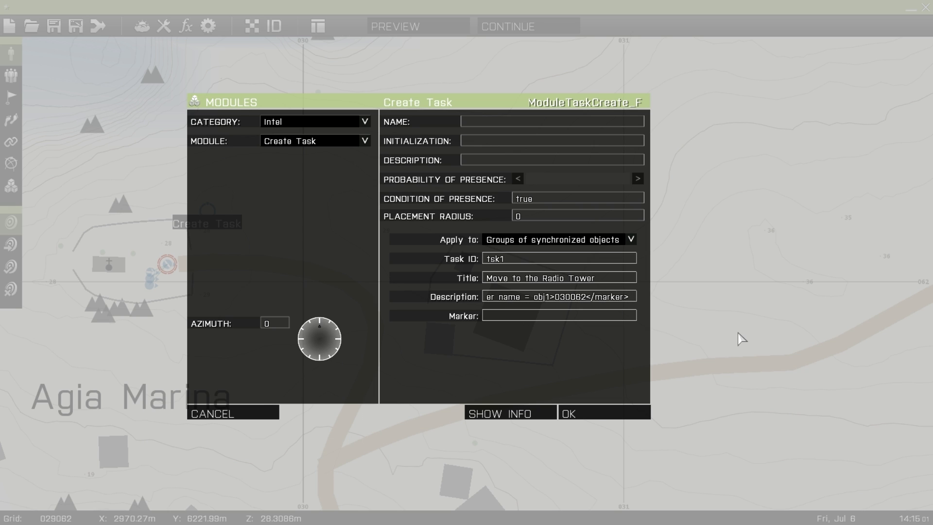
pyautogui.press('Left')
pyautogui.press('Left')
pyautogui.press('Left')
pyautogui.press('Left')
pyautogui.press('Left')
pyautogui.press('Left')
pyautogui.press('Left')
pyautogui.click(632, 419)
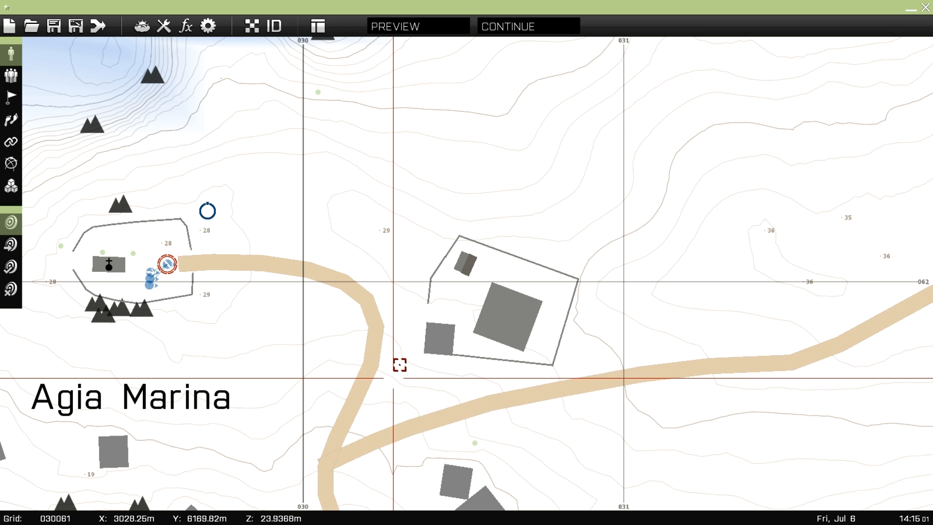
# - Reopen the Create Task module, choose Groups of synchronized objects as what it applies to, and confirm
pyautogui.moveTo(292, 298); pyautogui.dragTo(382, 338, button='right')
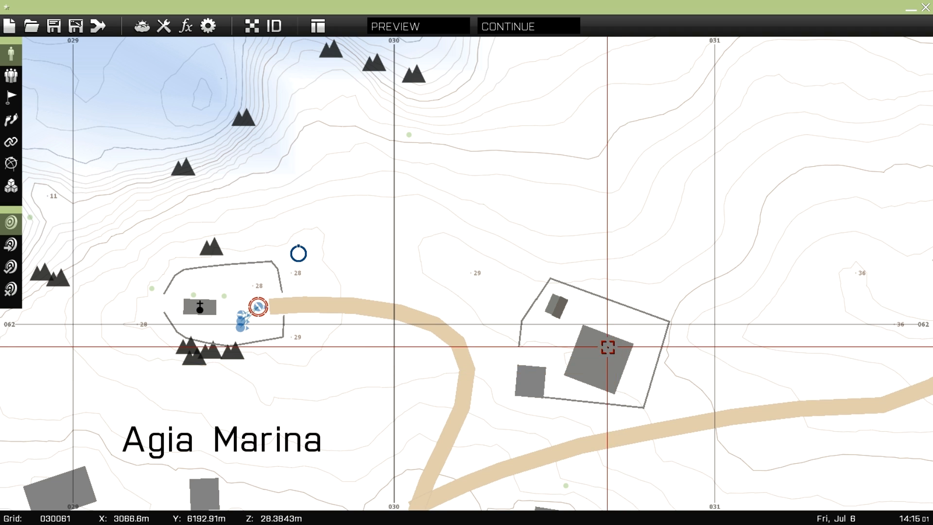
pyautogui.moveTo(331, 359); pyautogui.dragTo(373, 365, button='right')
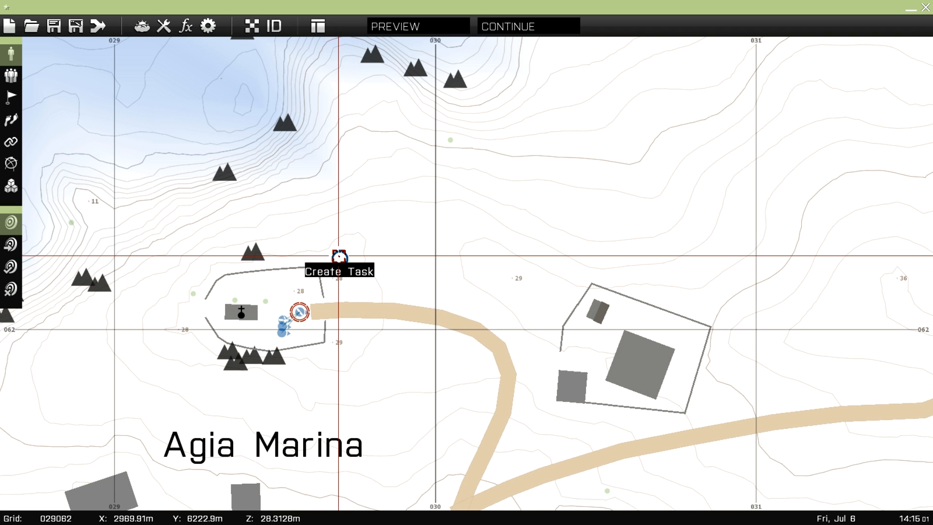
pyautogui.moveTo(339, 258); pyautogui.dragTo(354, 235, button='right')
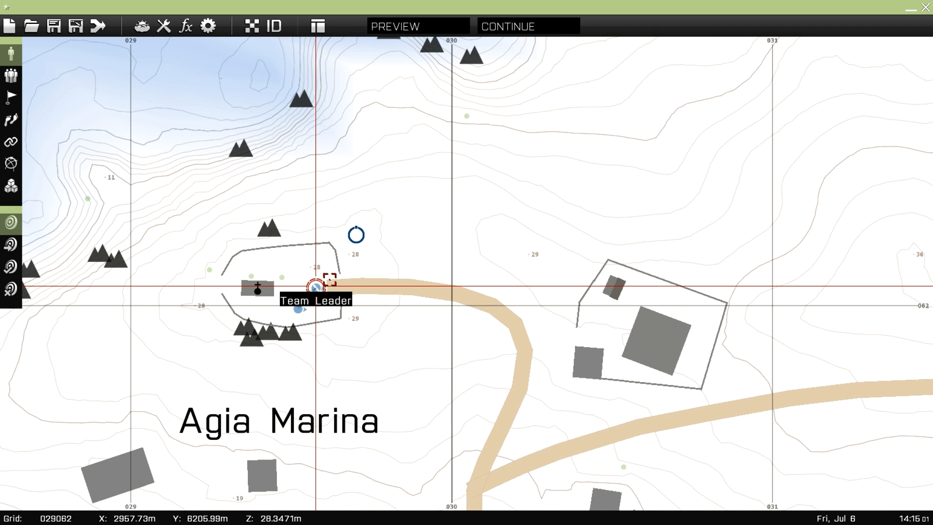
pyautogui.moveTo(347, 298); pyautogui.dragTo(373, 290, button='right')
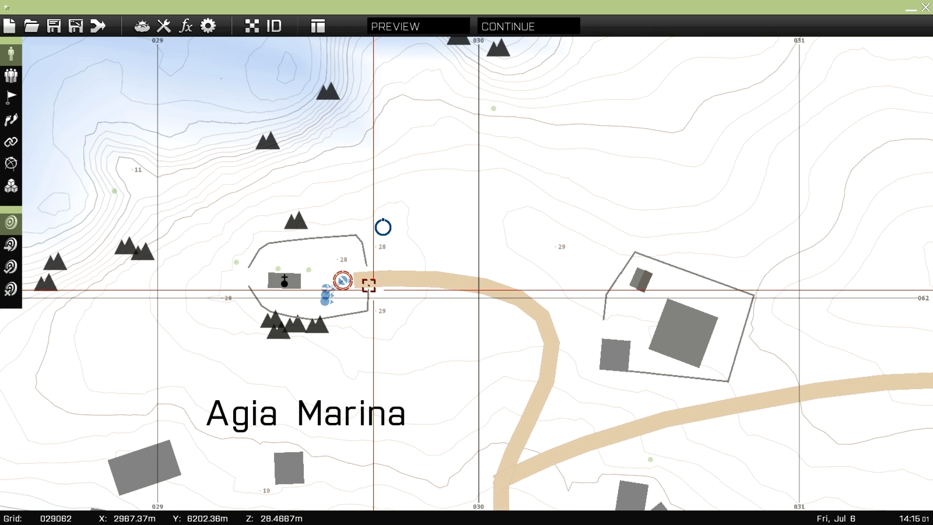
pyautogui.doubleClick(383, 228)
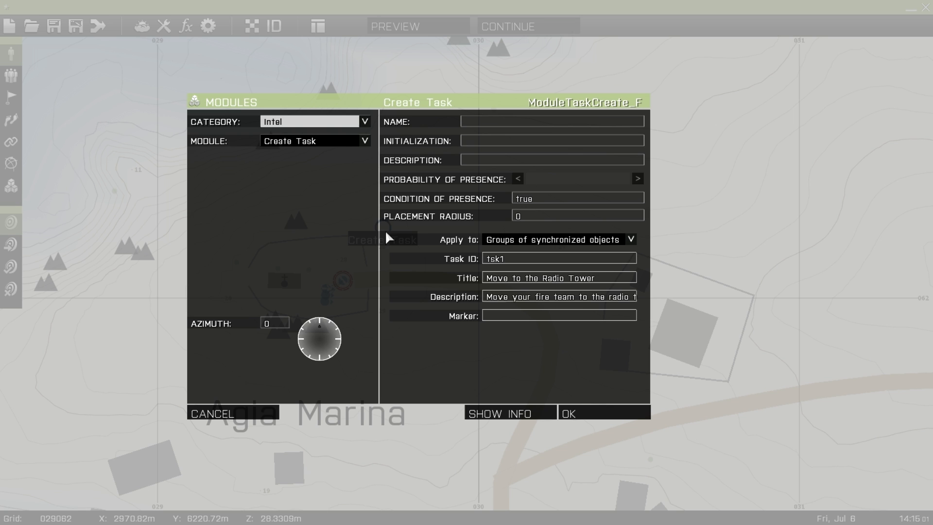
pyautogui.click(500, 245)
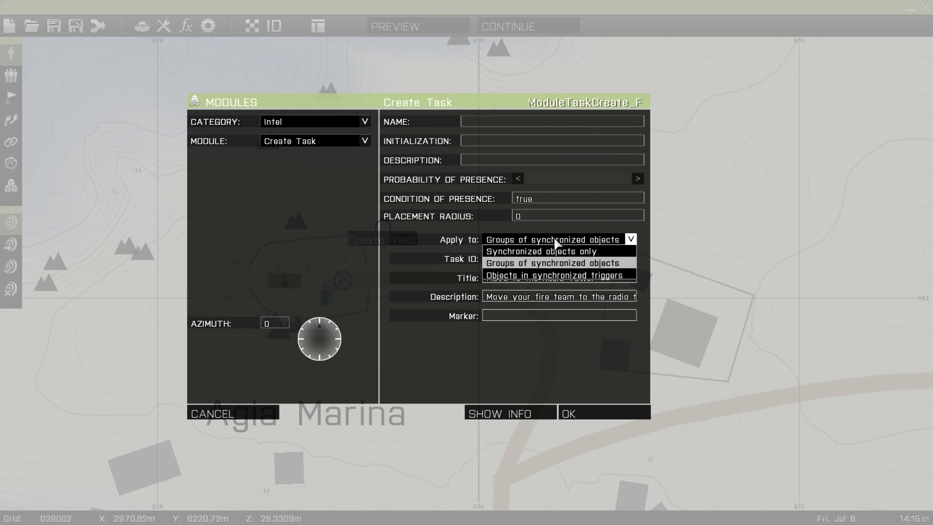
pyautogui.click(556, 262)
pyautogui.click(569, 415)
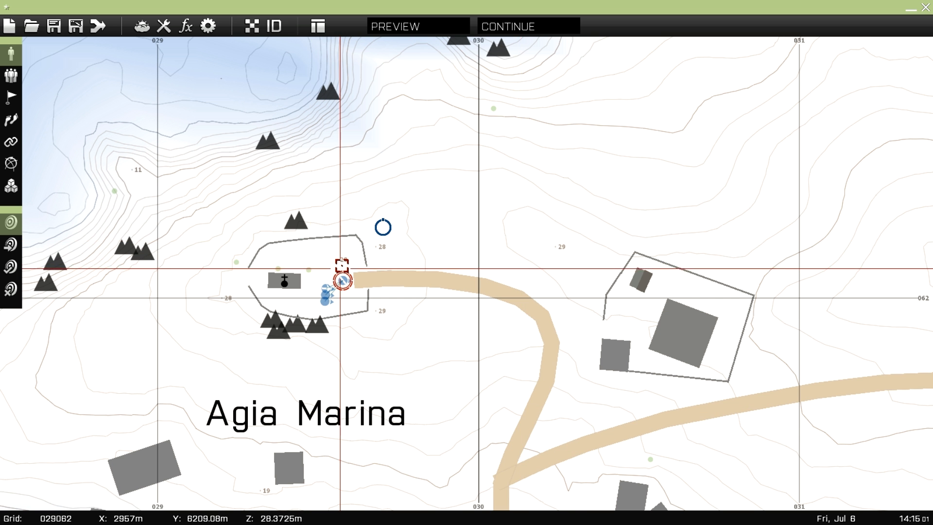
# - Synchronize the Team Leader with the Create Task module northeast of the chapel
pyautogui.scroll(1, 341, 265)
pyautogui.press('F5')
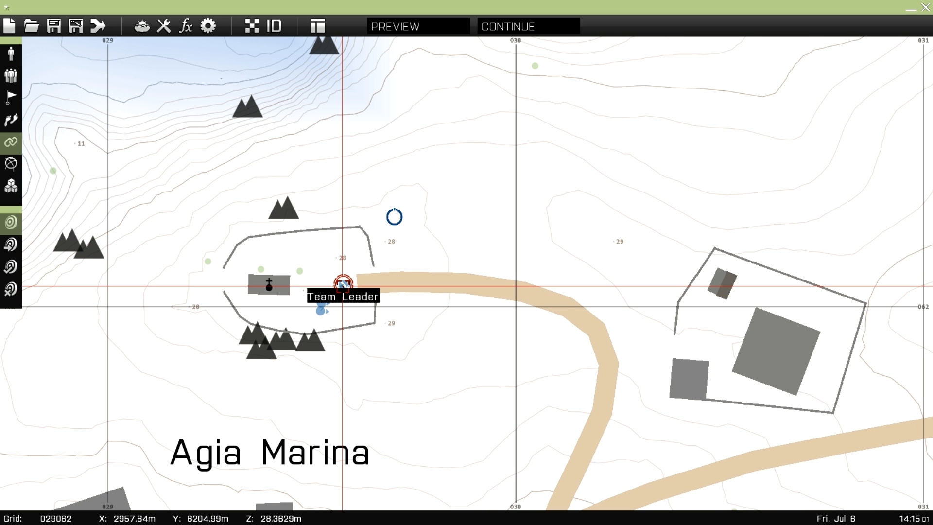
pyautogui.moveTo(343, 285); pyautogui.dragTo(394, 216)
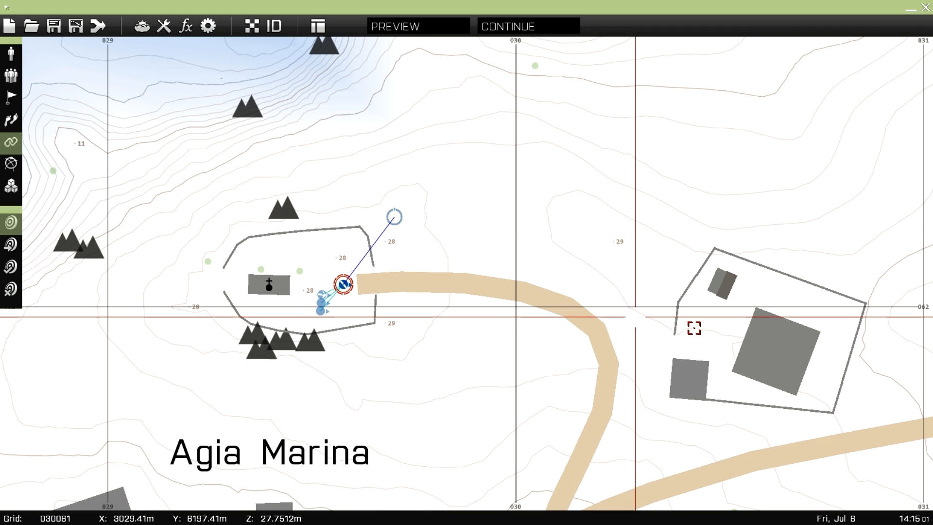
# - Preview the mission, display the Move to the Radio Tower task on the in-game map, and turn off the map's satellite texture
pyautogui.moveTo(774, 350); pyautogui.dragTo(620, 308, button='right')
pyautogui.scroll(-2, 625, 302)
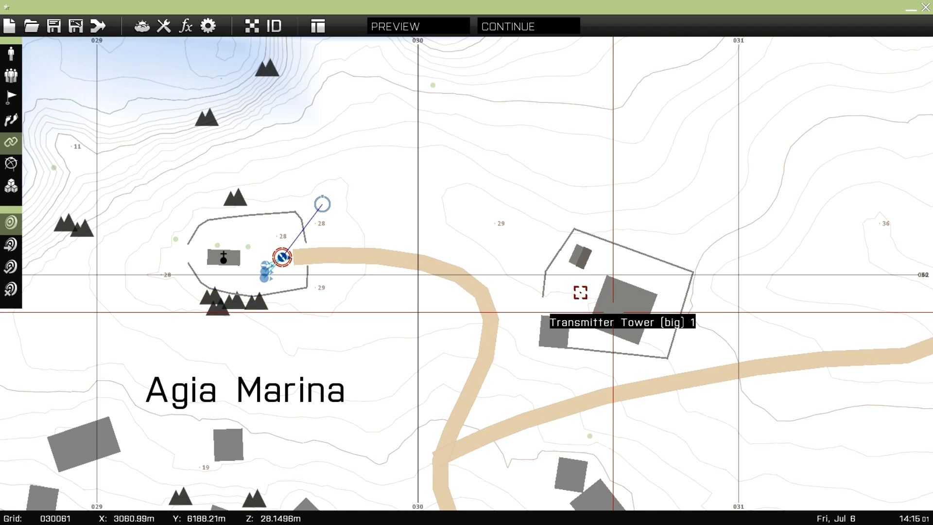
pyautogui.moveTo(441, 237); pyautogui.dragTo(513, 277, button='right')
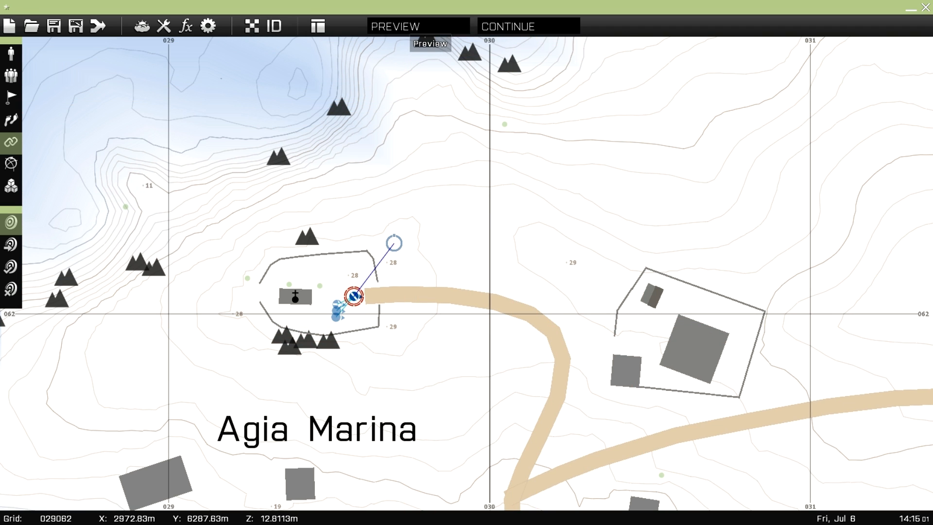
pyautogui.click(404, 27)
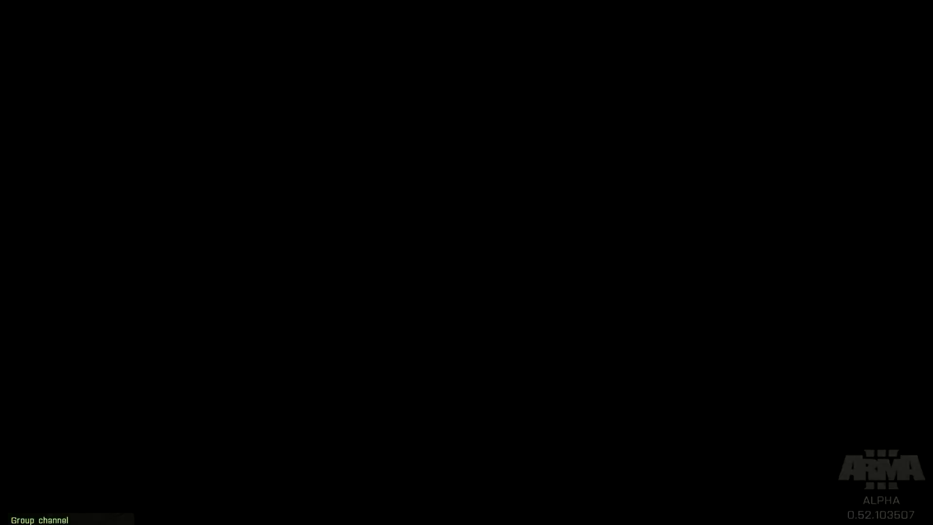
pyautogui.press('KP_Enter')
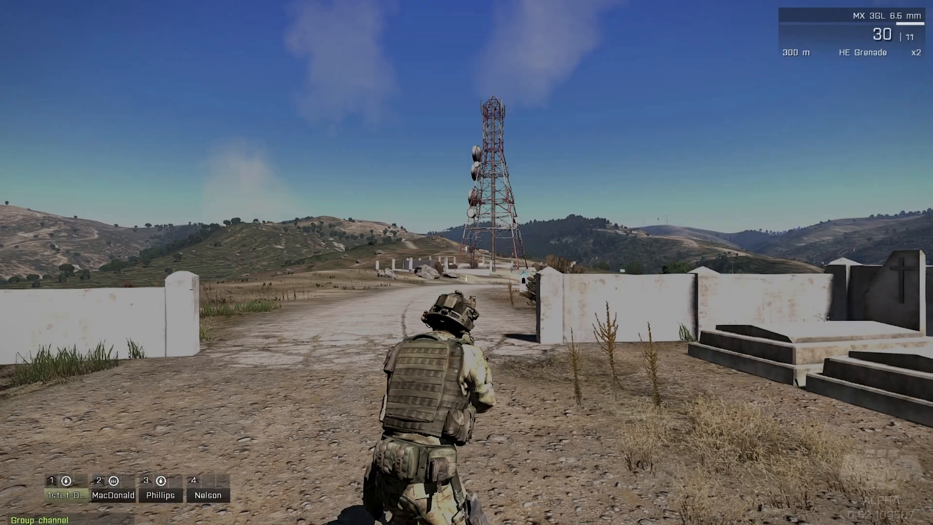
pyautogui.press('m')
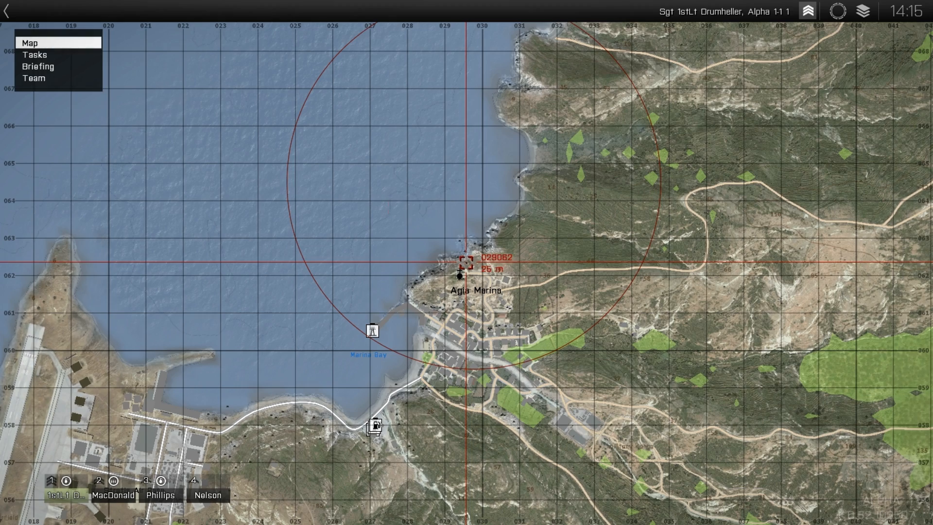
pyautogui.click(94, 54)
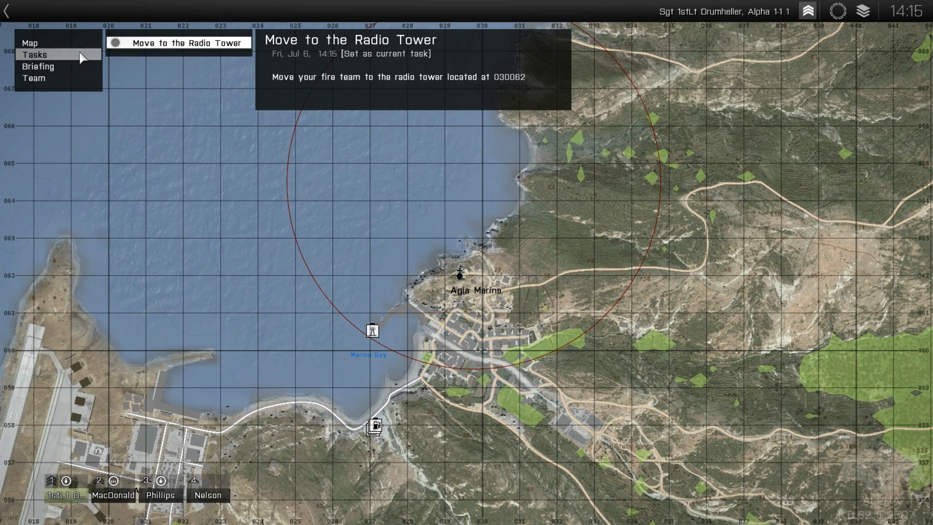
pyautogui.click(867, 13)
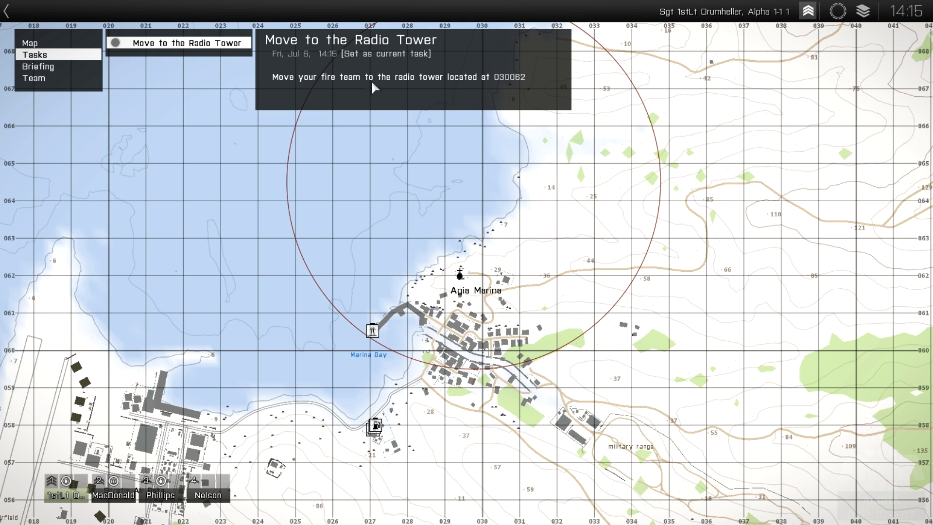
# - Follow the grid reference link in the task description and examine the map around the chapel and radio tower
pyautogui.click(510, 77)
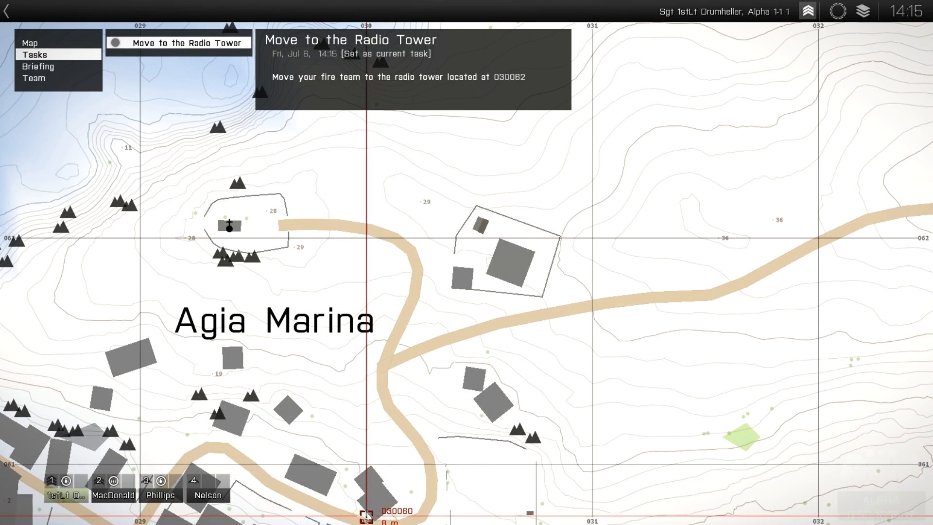
pyautogui.moveTo(52, 321); pyautogui.dragTo(64, 323, button='right')
pyautogui.moveTo(152, 432); pyautogui.dragTo(193, 432, button='right')
pyautogui.moveTo(218, 363); pyautogui.dragTo(154, 360, button='right')
pyautogui.moveTo(460, 362); pyautogui.dragTo(418, 419, button='right')
pyautogui.moveTo(453, 318); pyautogui.dragTo(446, 289, button='right')
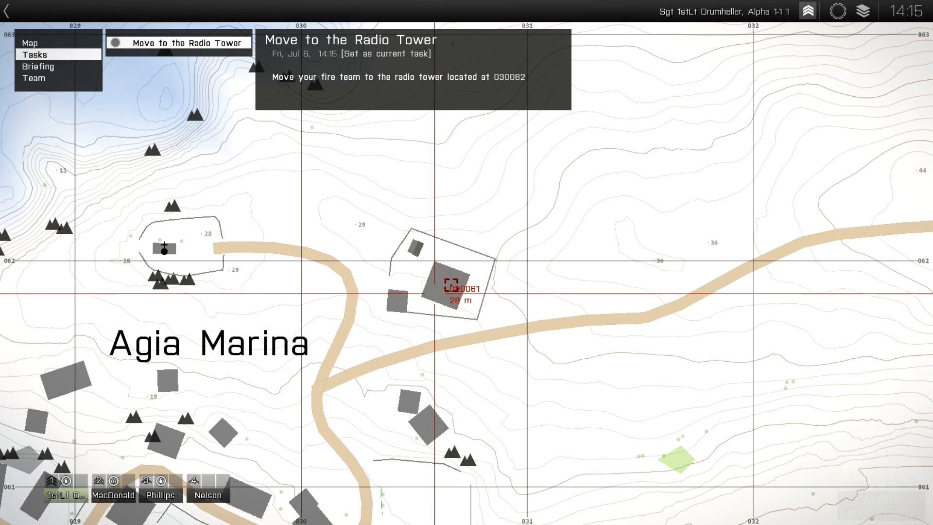
pyautogui.scroll(-3, 448, 288)
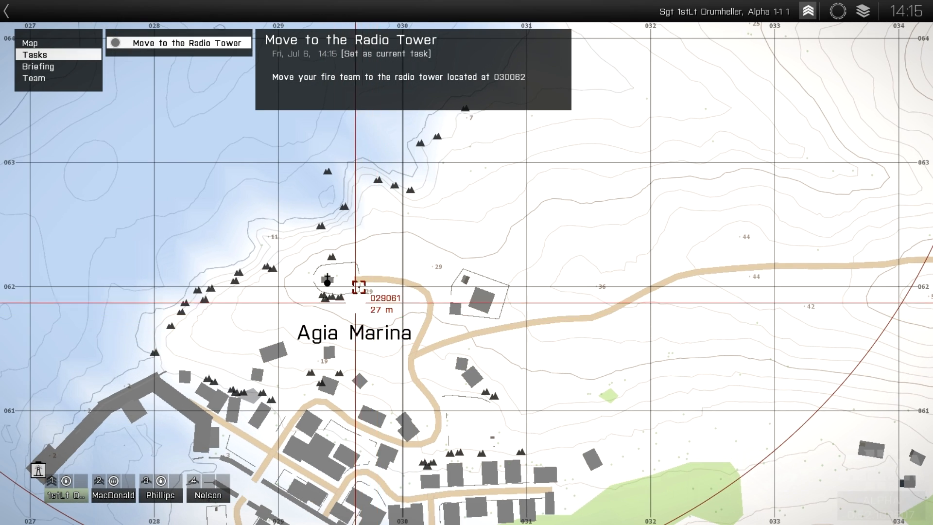
# - Set Move to the Radio Tower as the current task and follow its grid reference link on the map
pyautogui.click(503, 75)
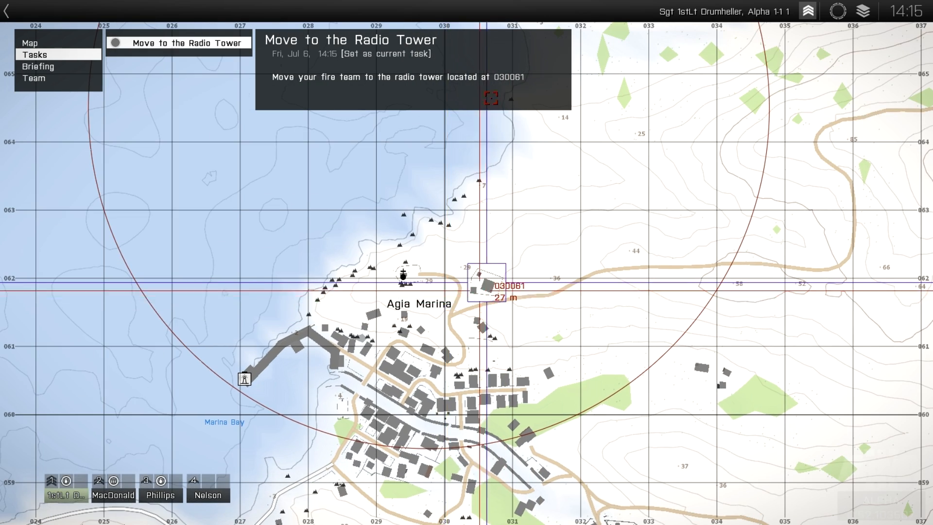
pyautogui.click(390, 51)
pyautogui.click(505, 77)
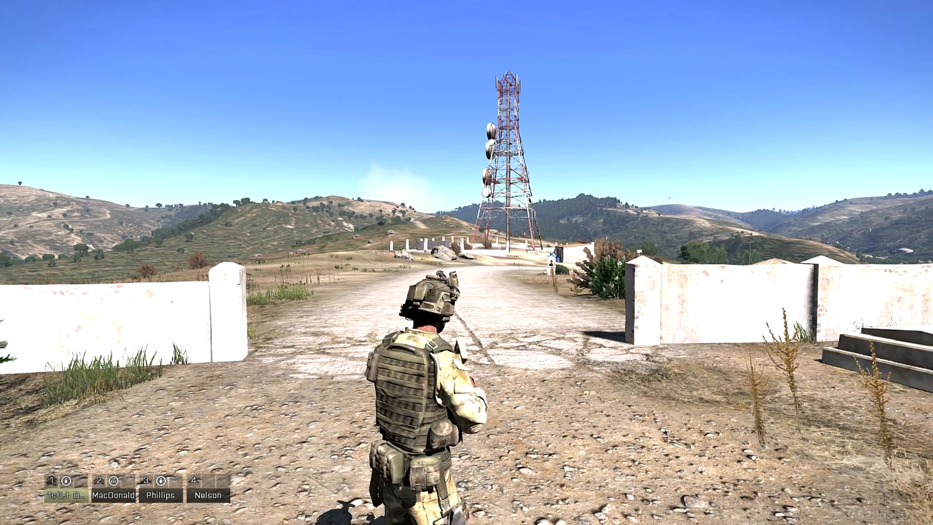
# - Compare the in-game view of the radio tower with the Agia Marina map while the task is current
pyautogui.press('m')
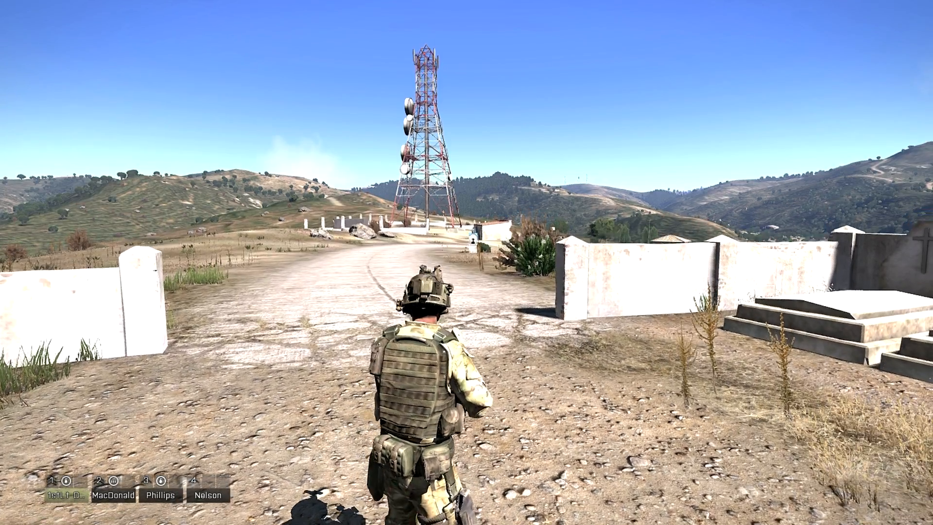
pyautogui.press('m')
pyautogui.moveTo(507, 258); pyautogui.dragTo(732, 209, button='right')
pyautogui.scroll(3, 424, 404)
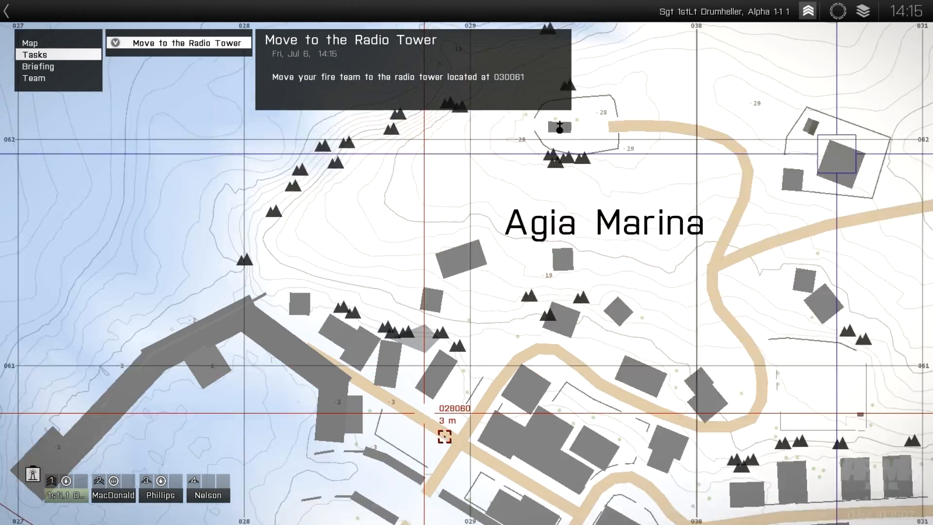
pyautogui.scroll(-2, 434, 405)
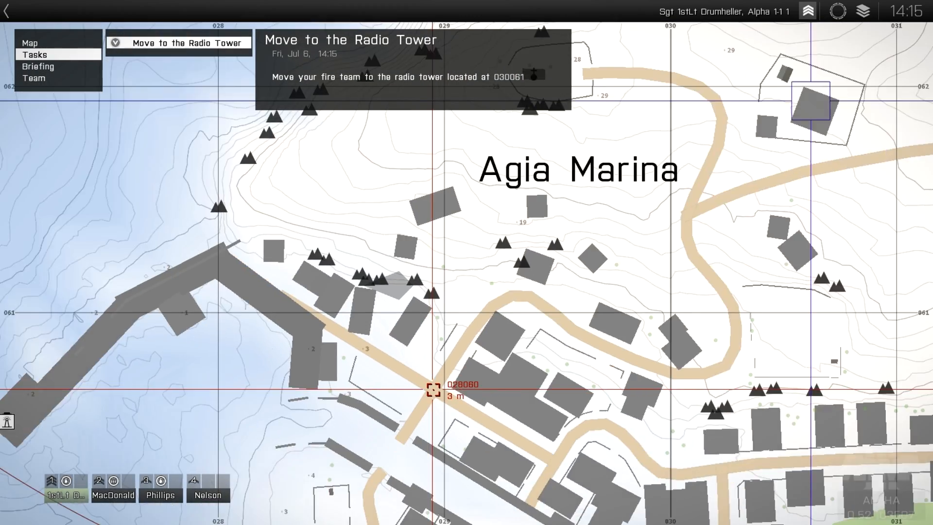
# - Look over the map around the chapel and radio tower, and abort the mission preview to return to the editor
pyautogui.scroll(-2, 433, 390)
pyautogui.moveTo(454, 382); pyautogui.dragTo(358, 418, button='right')
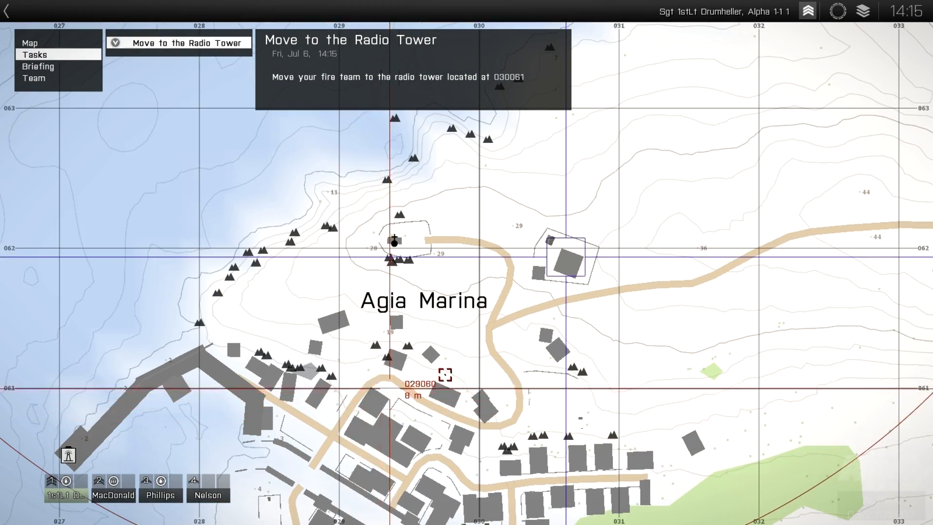
pyautogui.moveTo(427, 389); pyautogui.dragTo(410, 426, button='right')
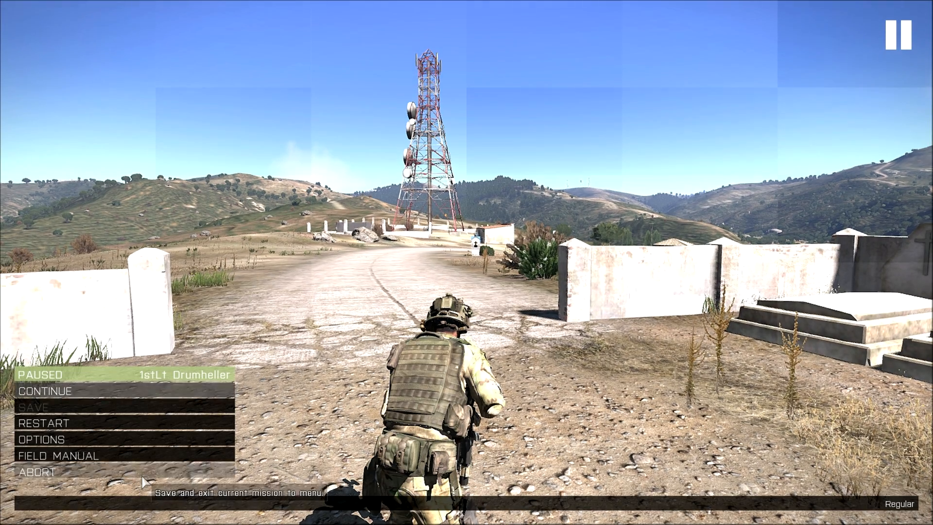
pyautogui.click(143, 478)
pyautogui.click(375, 253)
# - Insert a rectangular trigger at the radio tower with axes A and B of 15, activated once by BLUFOR present
pyautogui.moveTo(366, 292); pyautogui.dragTo(294, 252, button='right')
pyautogui.moveTo(475, 320); pyautogui.dragTo(445, 318, button='right')
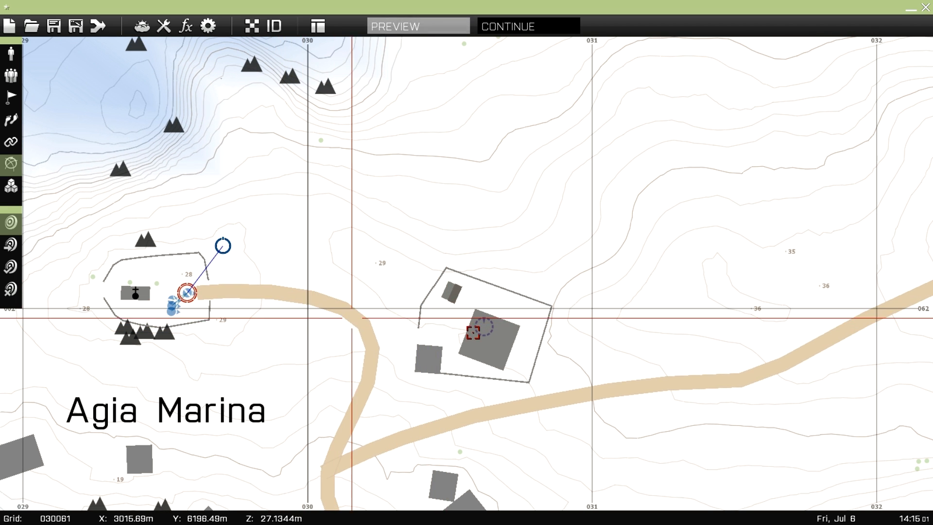
pyautogui.click(11, 98)
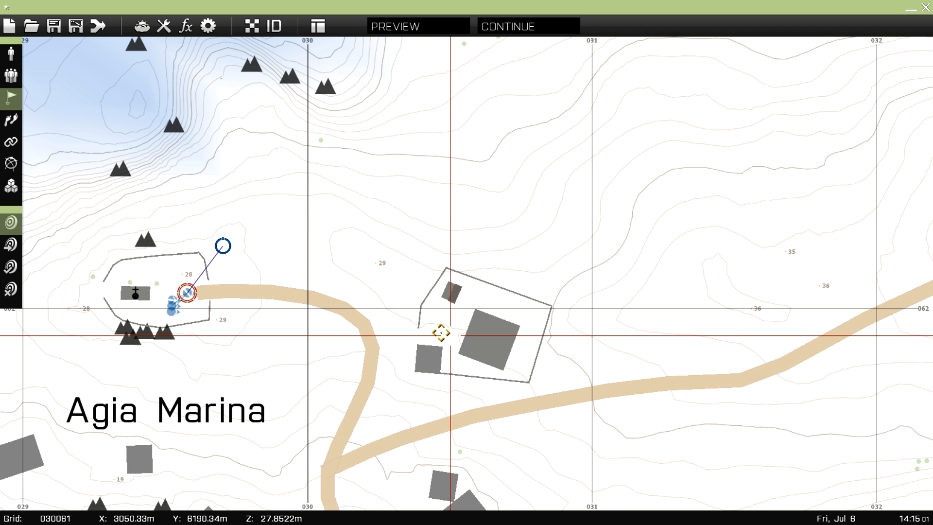
pyautogui.doubleClick(432, 325)
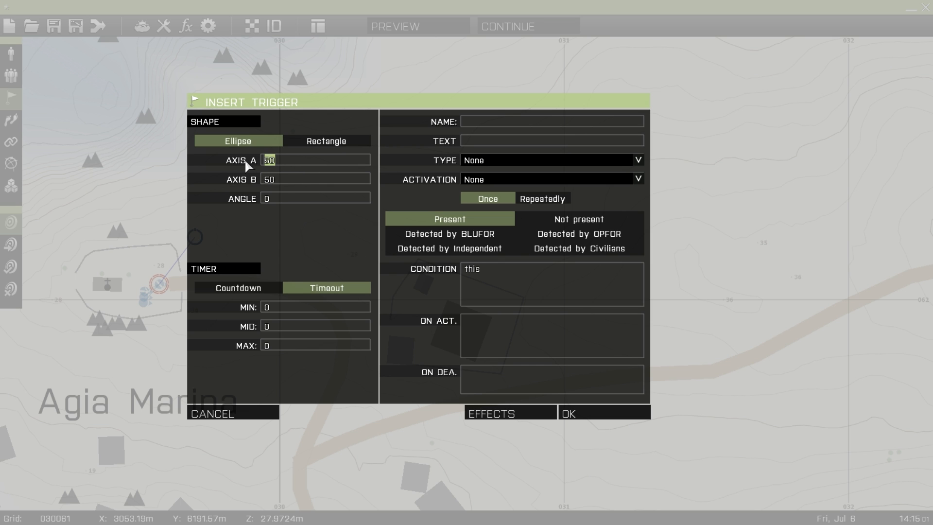
pyautogui.click(307, 141)
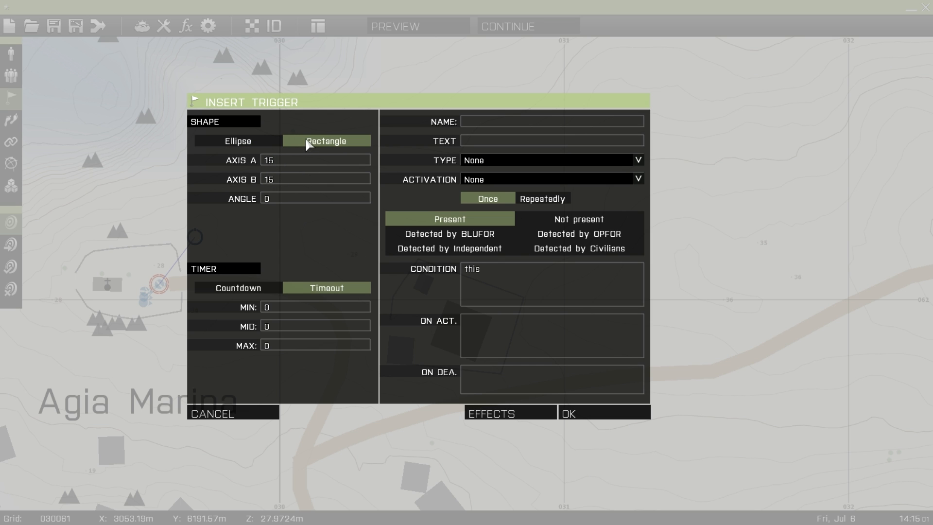
pyautogui.click(495, 179)
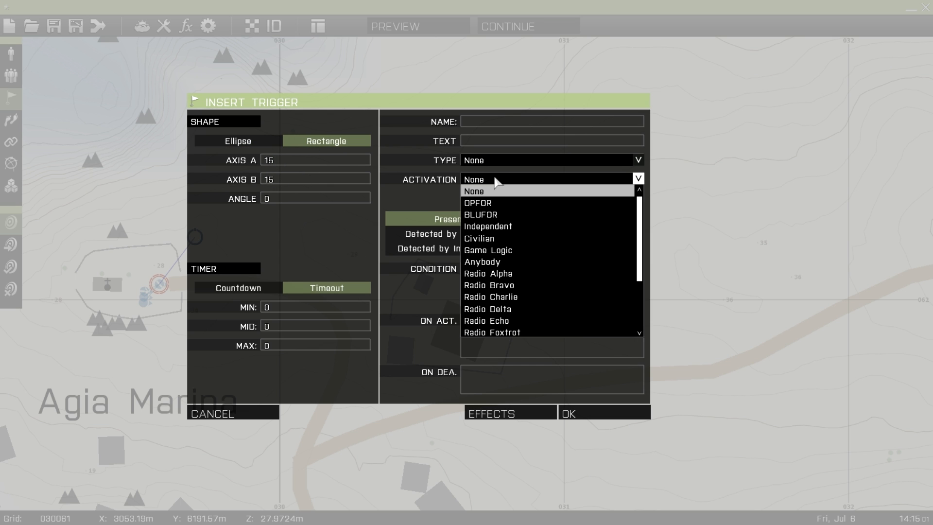
pyautogui.click(495, 214)
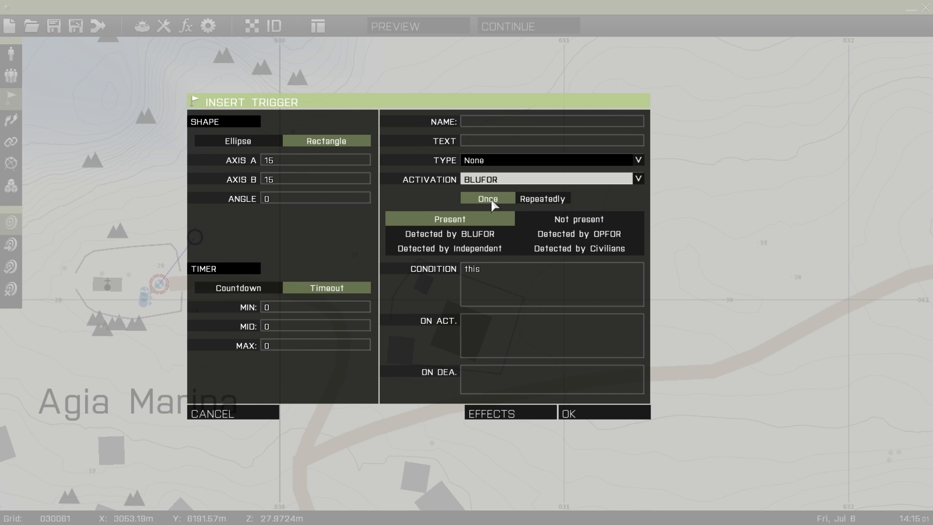
pyautogui.click(567, 411)
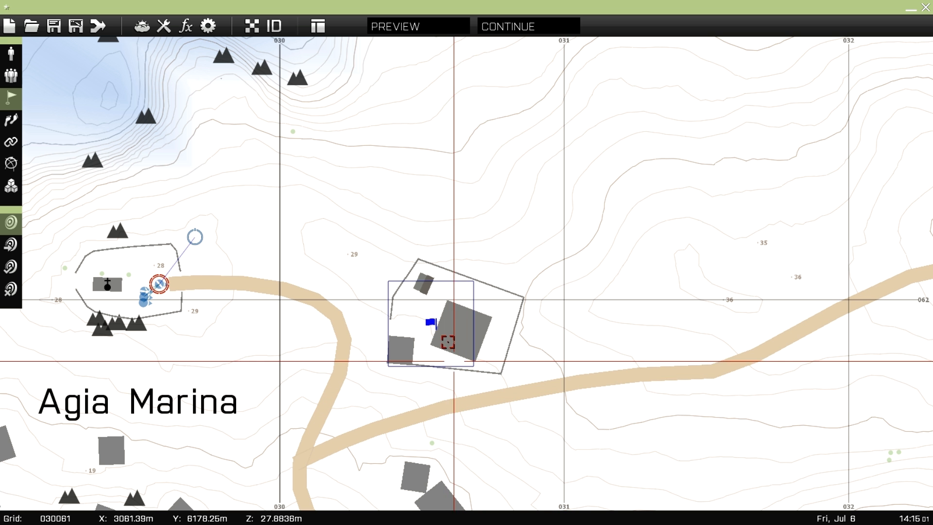
# - Rotate the trigger area and move it to fit inside the walled radio tower compound
pyautogui.press('F1')
pyautogui.moveTo(431, 323); pyautogui.dragTo(509, 265)
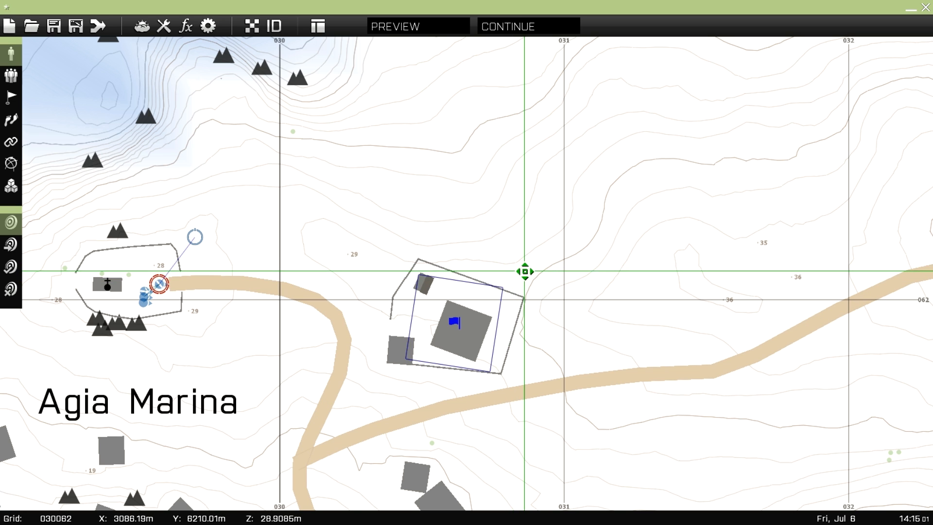
pyautogui.moveTo(527, 271); pyautogui.dragTo(530, 269)
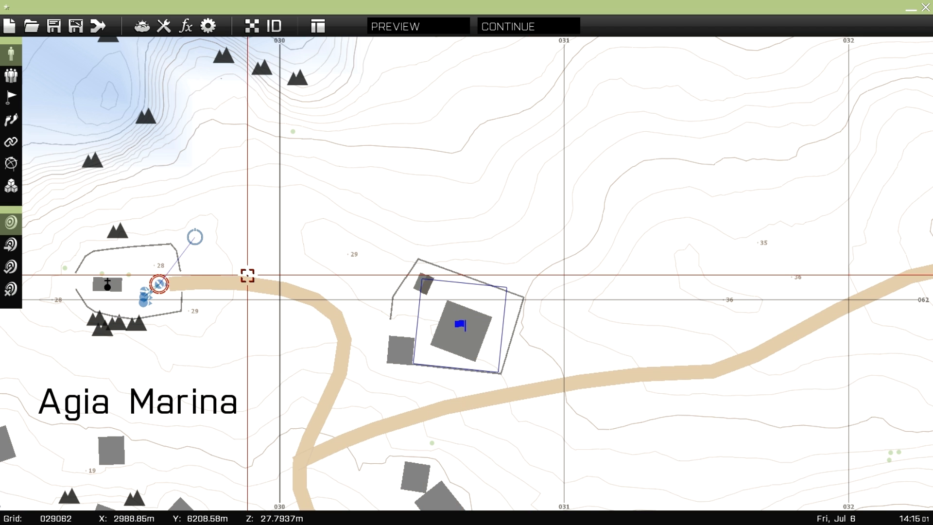
# - Add an Intel Set Task State module beside the Create Task module, with its state set to Succeeded
pyautogui.moveTo(248, 275); pyautogui.dragTo(289, 326, button='right')
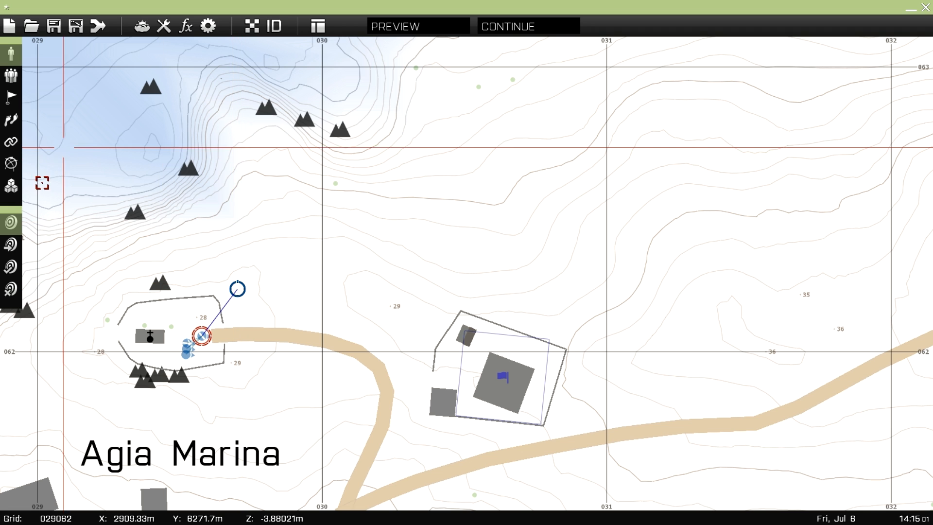
pyautogui.click(11, 186)
pyautogui.doubleClick(267, 289)
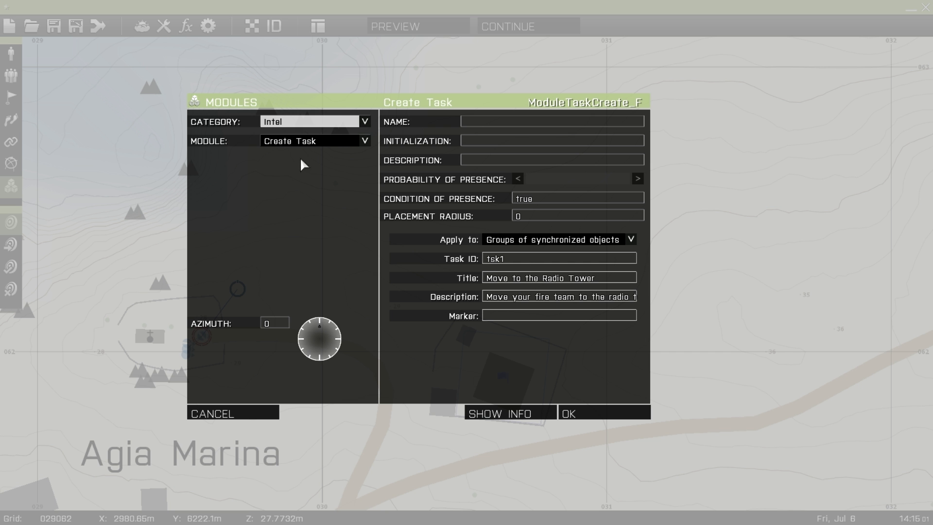
pyautogui.click(302, 143)
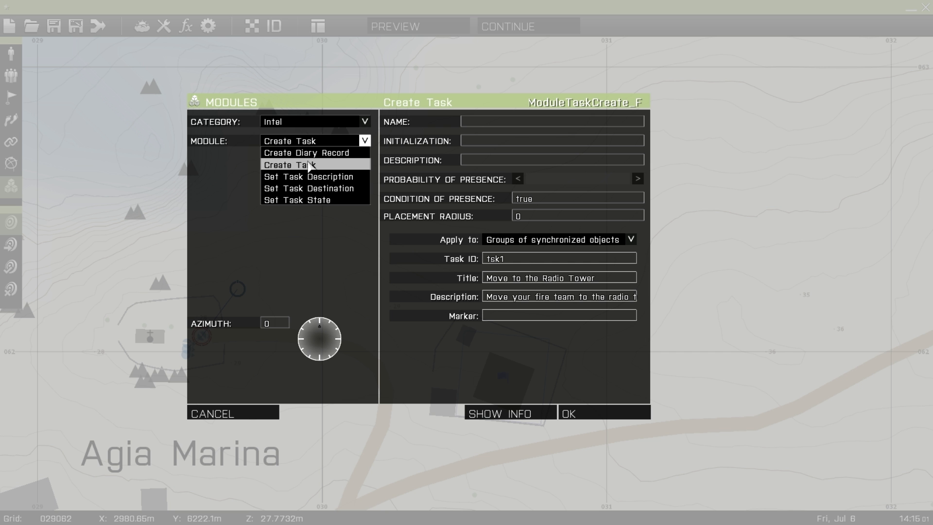
pyautogui.click(303, 201)
pyautogui.click(513, 238)
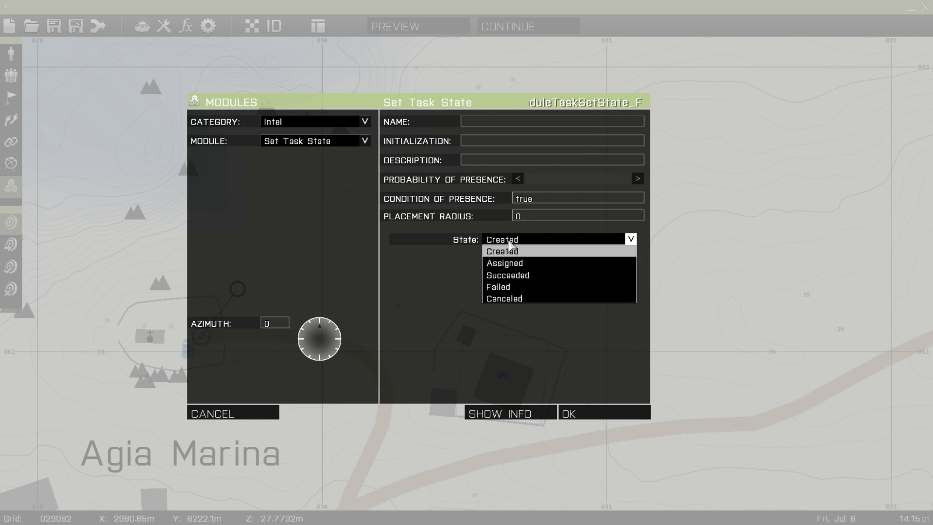
pyautogui.click(509, 239)
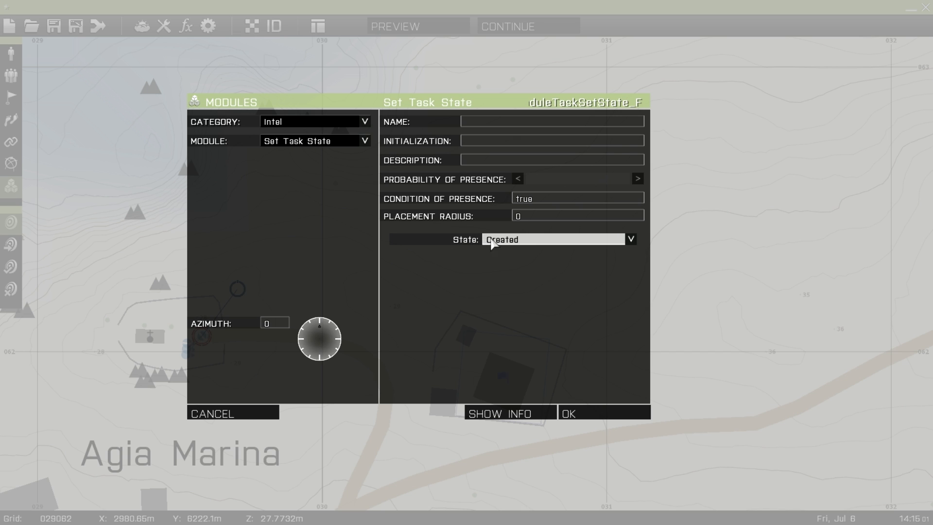
pyautogui.click(486, 240)
pyautogui.click(501, 275)
pyautogui.click(513, 239)
pyautogui.press('Return')
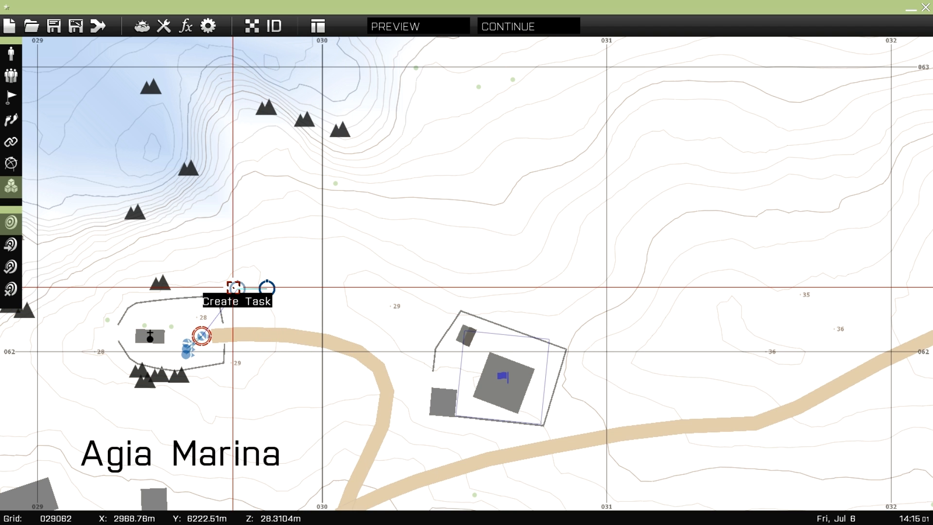
# - Synchronize the Set Task State module with both the Create Task module and the radio tower trigger
pyautogui.scroll(3, 234, 287)
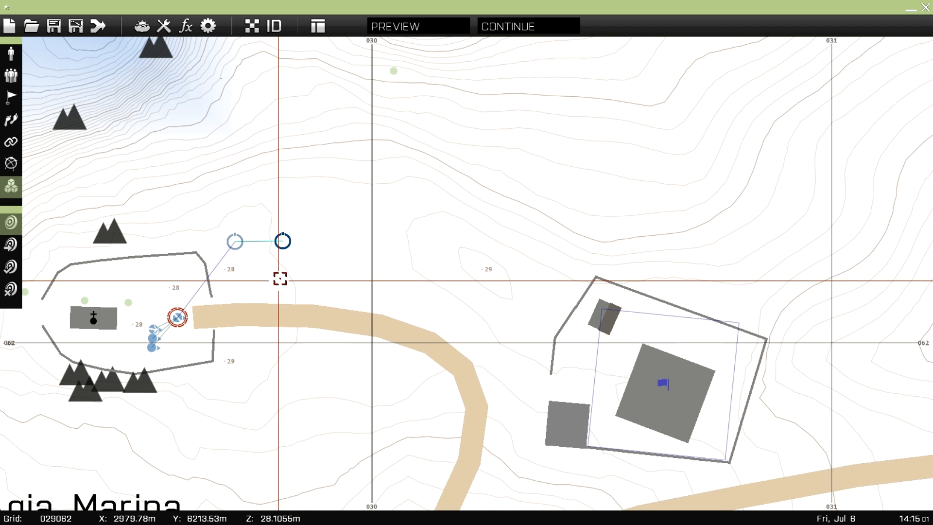
pyautogui.press('F2')
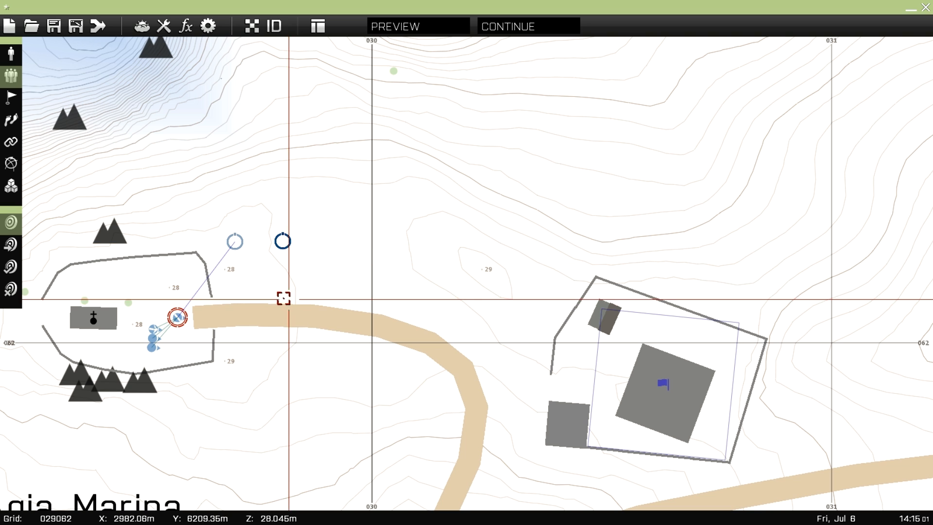
pyautogui.scroll(-3, 389, 381)
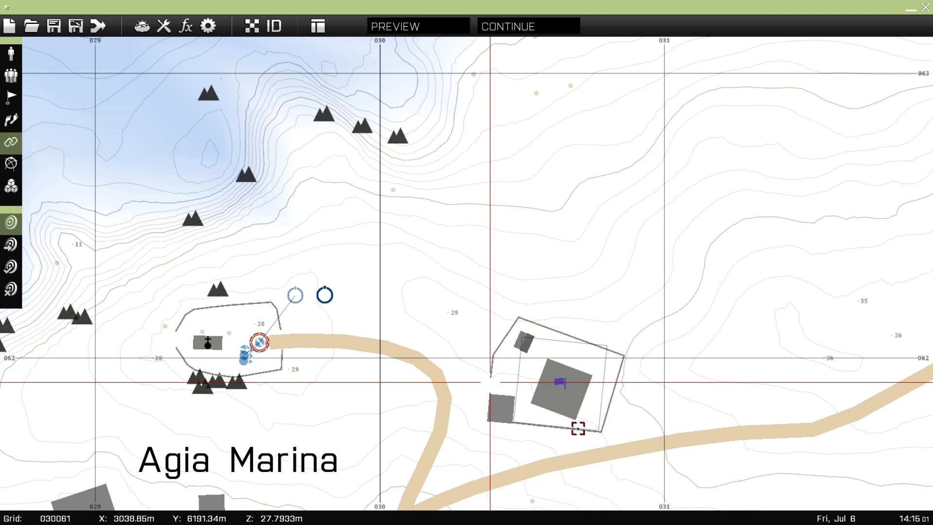
pyautogui.moveTo(561, 383); pyautogui.dragTo(324, 294)
pyautogui.scroll(3, 334, 371)
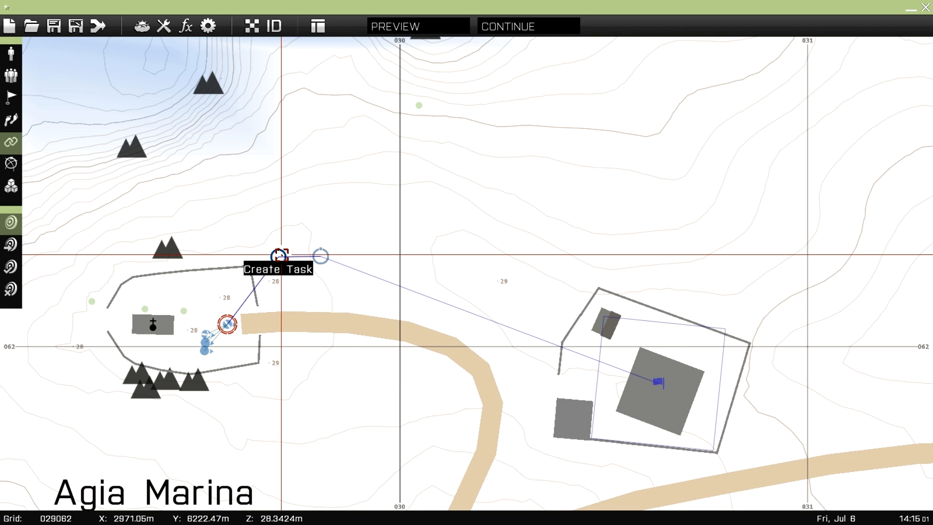
# - Preview the mission and follow the grid reference link in the Move to the Radio Tower task on the map
pyautogui.moveTo(401, 347); pyautogui.dragTo(380, 334, button='right')
pyautogui.scroll(1, 361, 392)
pyautogui.scroll(-2, 371, 337)
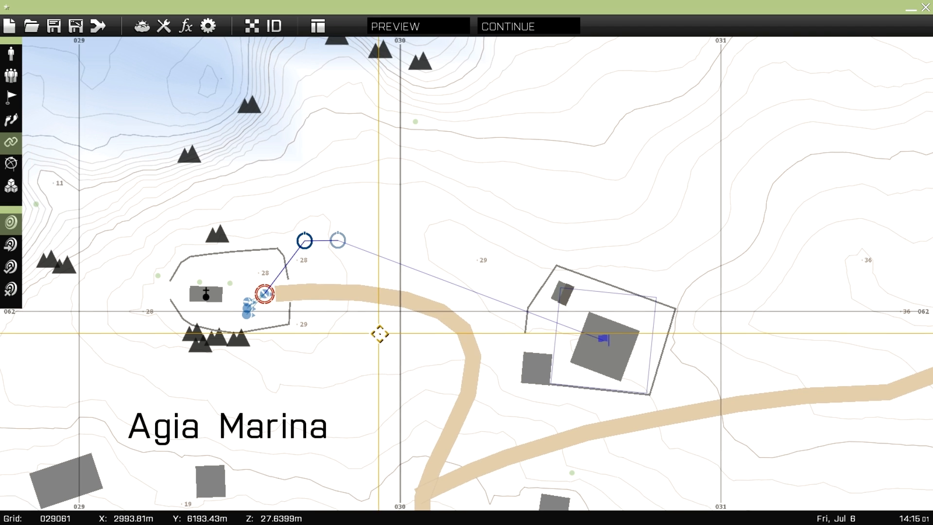
pyautogui.scroll(-1, 378, 350)
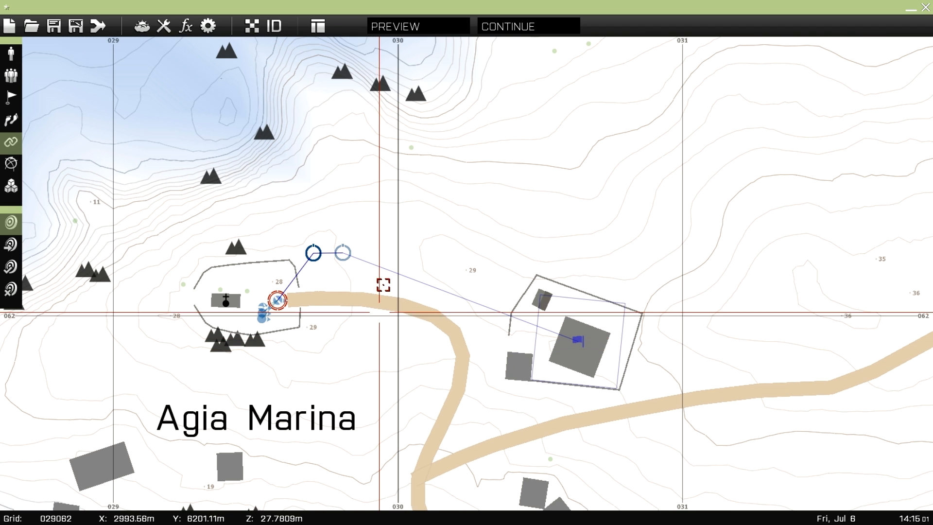
pyautogui.click(386, 30)
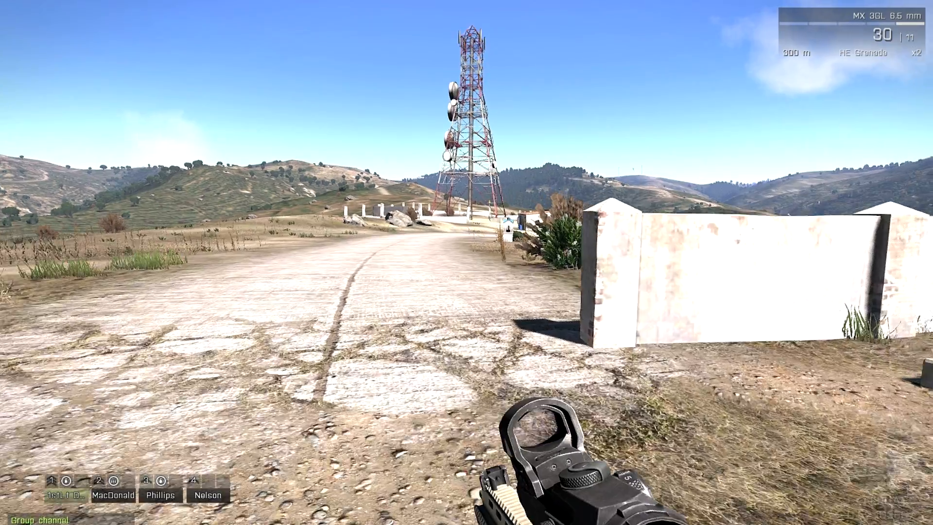
pyautogui.press('Return')
pyautogui.press('m')
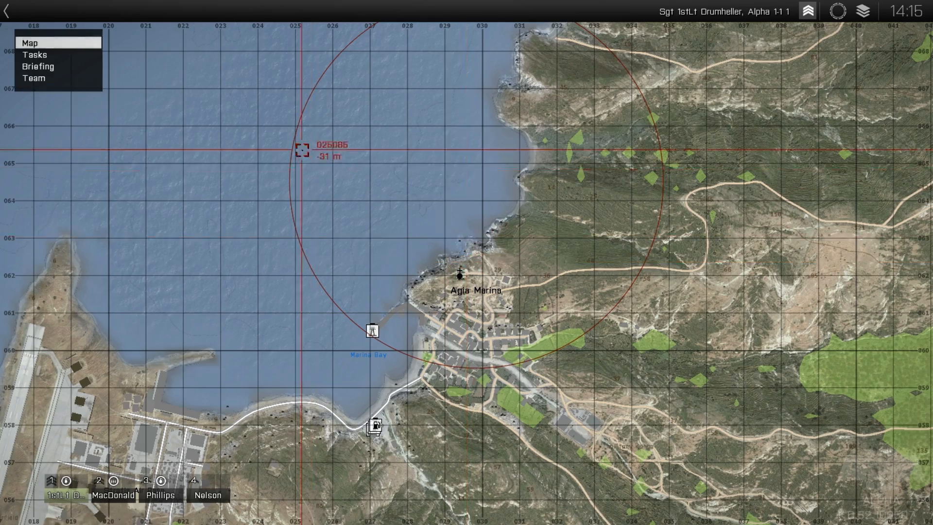
pyautogui.click(49, 55)
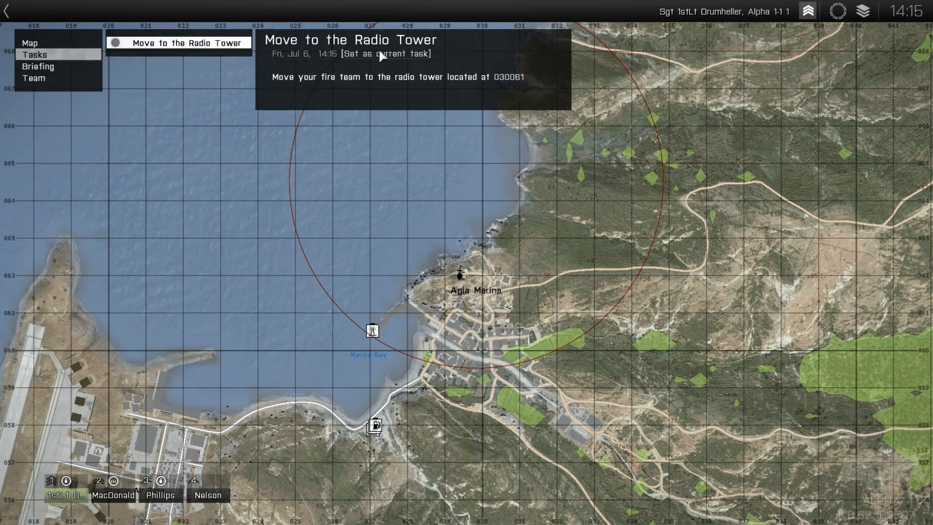
pyautogui.click(506, 77)
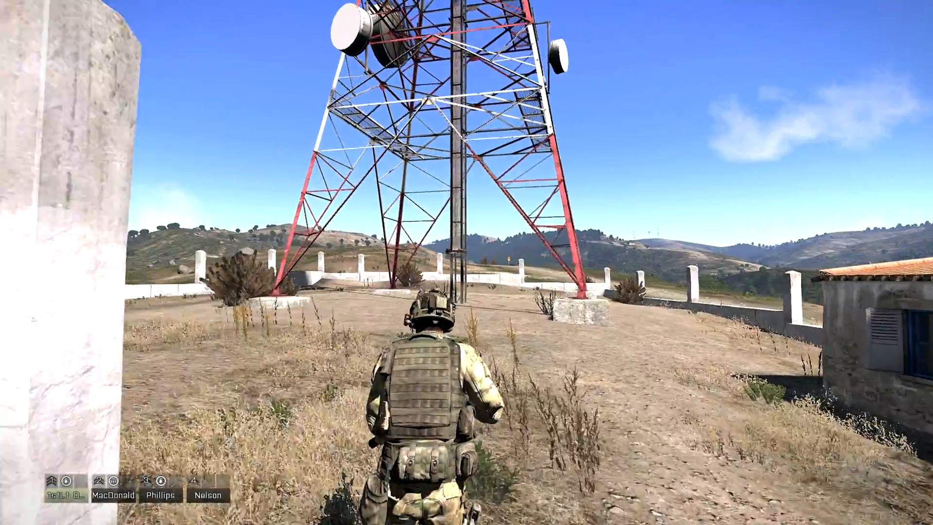
# - Walk the player into the trigger area under the radio tower and check the task's status on the map
pyautogui.press('w')
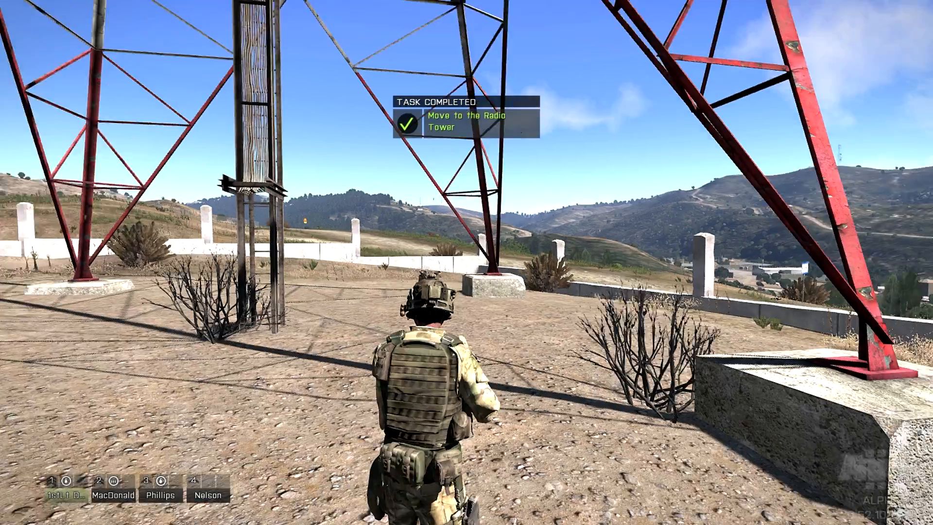
pyautogui.press('m')
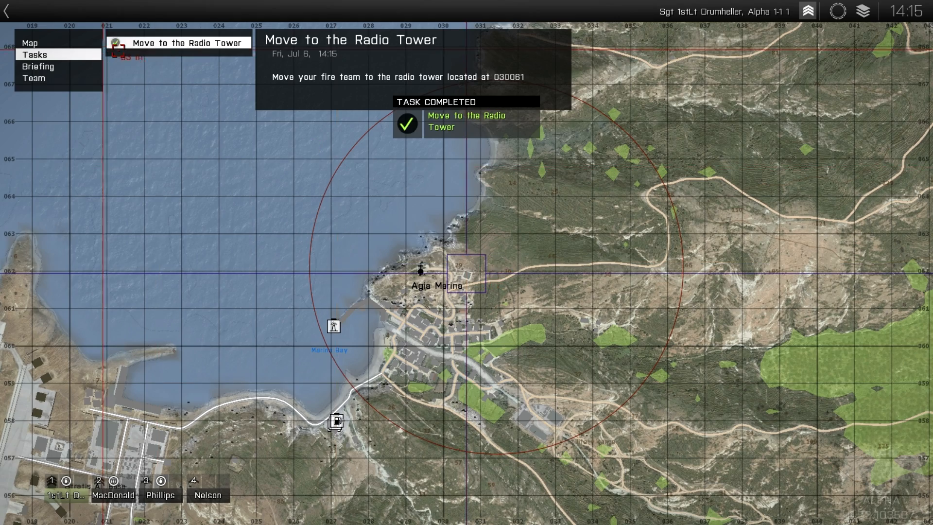
pyautogui.moveTo(310, 175); pyautogui.dragTo(280, 236, button='right')
pyautogui.scroll(4, 378, 355)
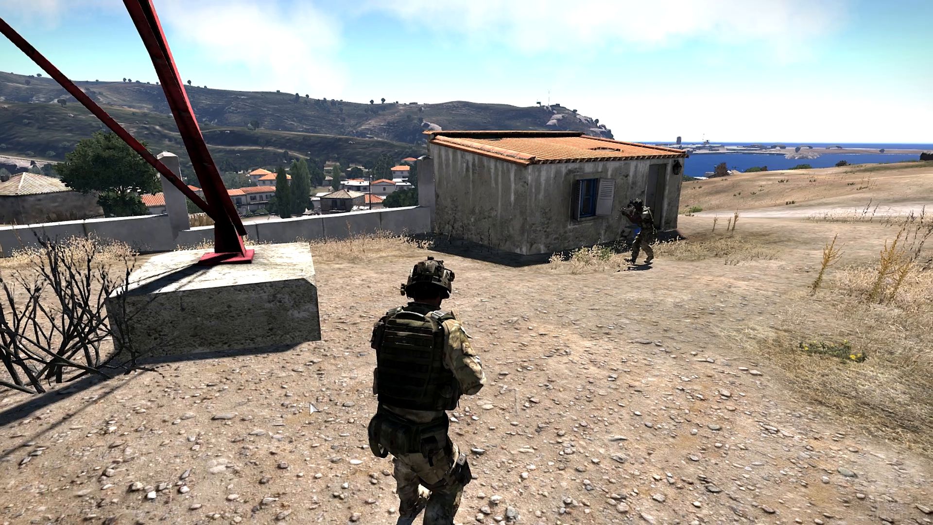
# - Abort the mission preview and return to the editor
pyautogui.press('Escape')
pyautogui.click(122, 470)
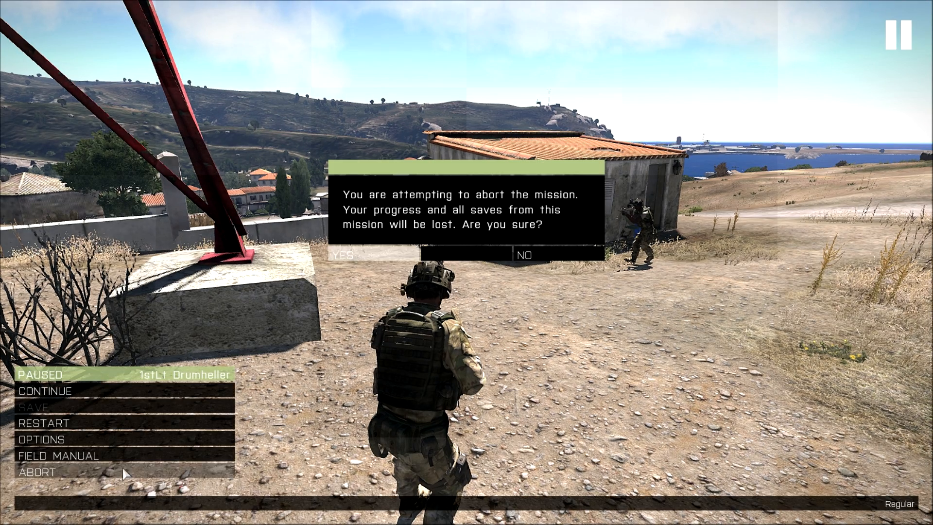
pyautogui.click(387, 254)
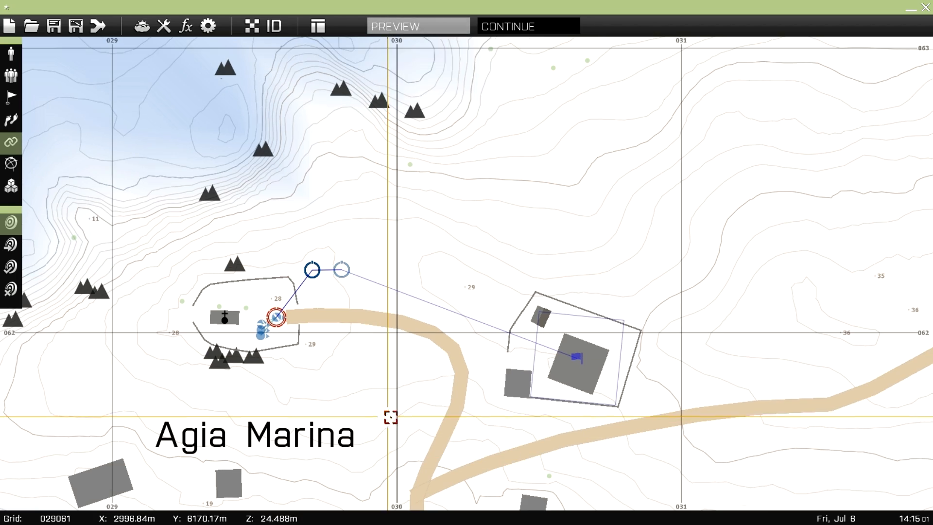
pyautogui.moveTo(450, 389); pyautogui.dragTo(395, 390, button='right')
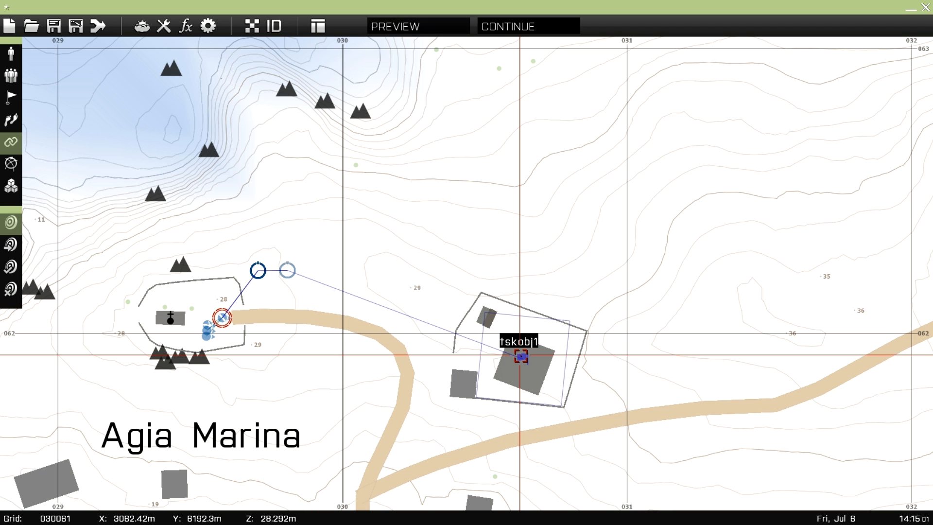
pyautogui.moveTo(549, 300); pyautogui.dragTo(516, 243, button='right')
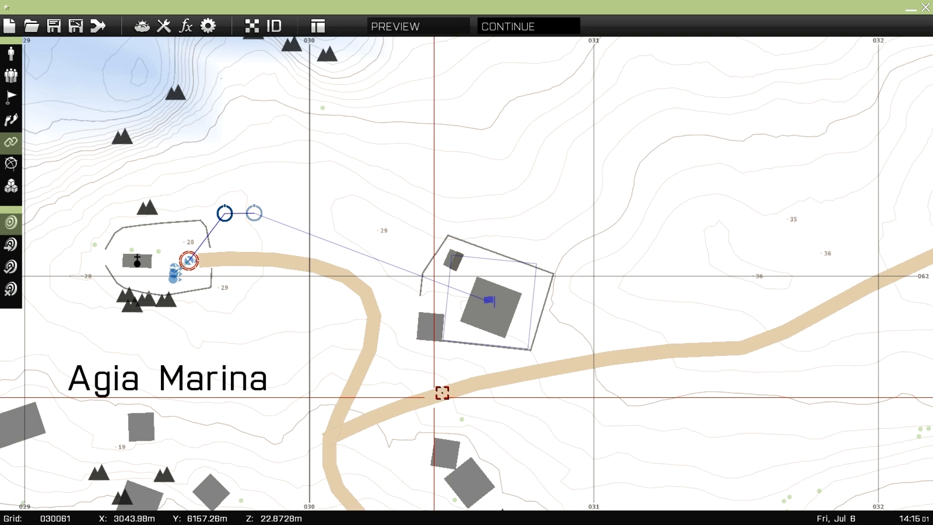
pyautogui.moveTo(442, 393); pyautogui.dragTo(477, 360, button='right')
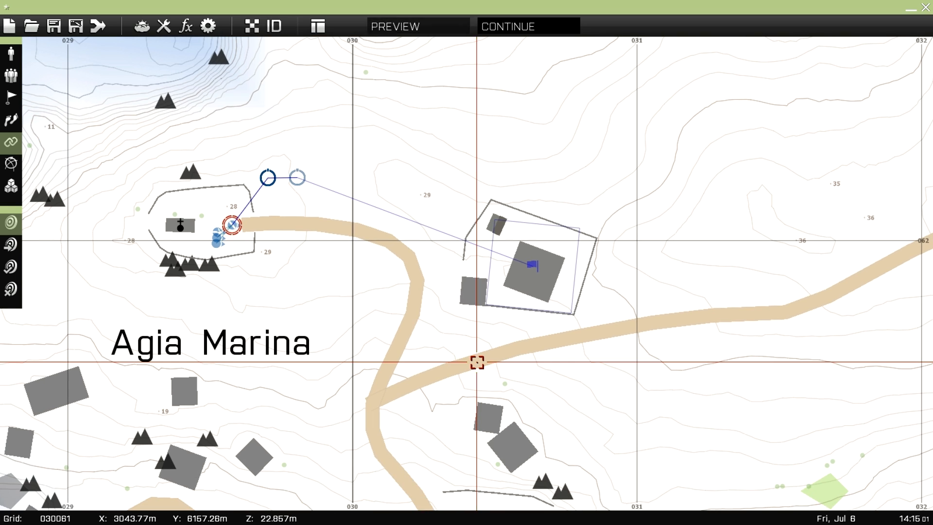
# - Place a Set Task Destination module from the Intel category between the church and the radio tower, with its destination set to Module position
pyautogui.click(18, 194)
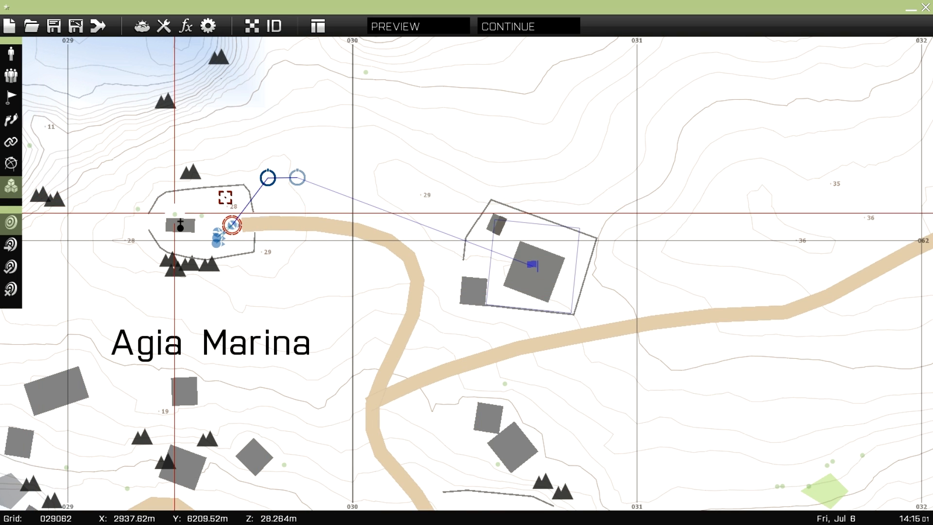
pyautogui.moveTo(468, 203); pyautogui.dragTo(450, 227, button='right')
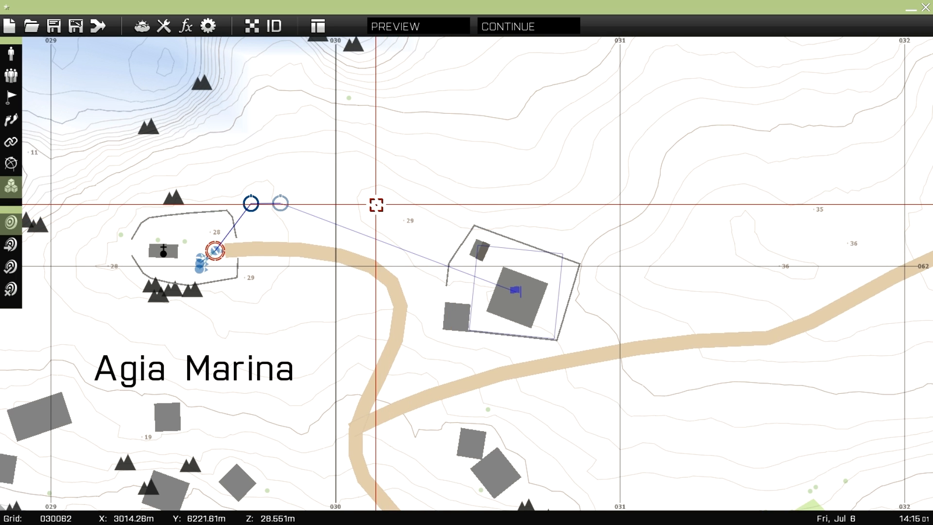
pyautogui.doubleClick(377, 204)
pyautogui.click(341, 140)
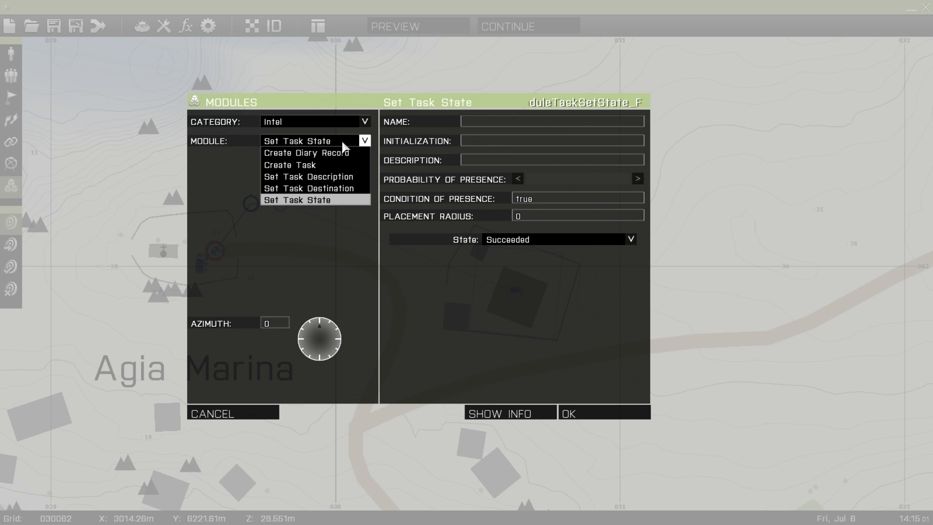
pyautogui.click(307, 190)
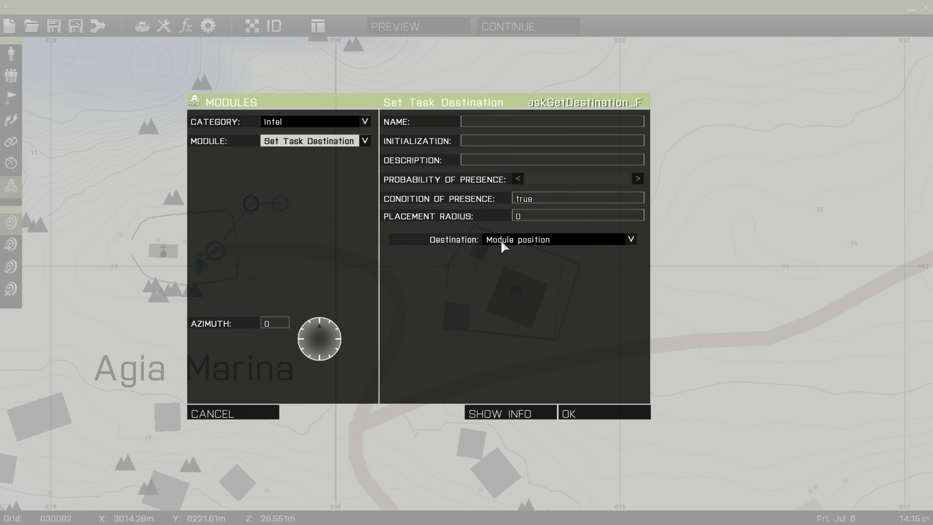
pyautogui.click(585, 413)
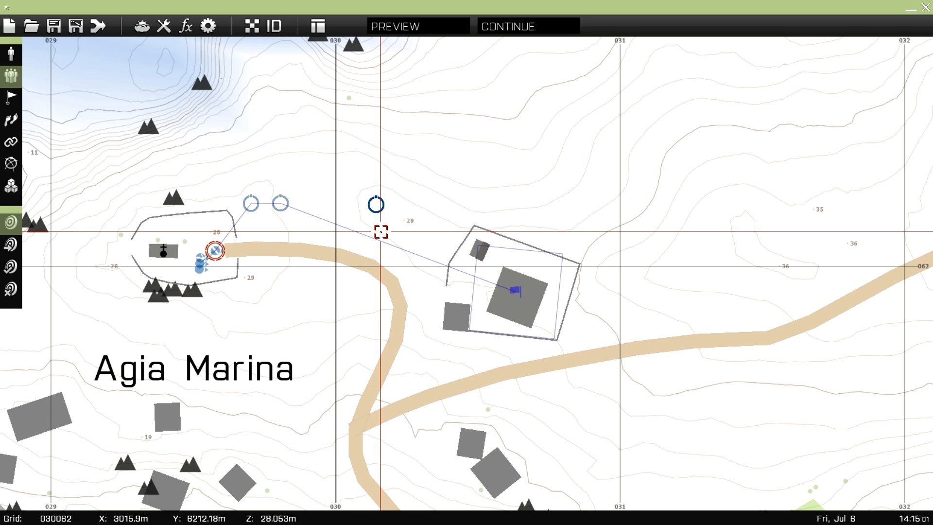
# - Synchronize the Set Task Destination module with the Create Task module and move it onto the radio tower, just below the trigger
pyautogui.press('F5')
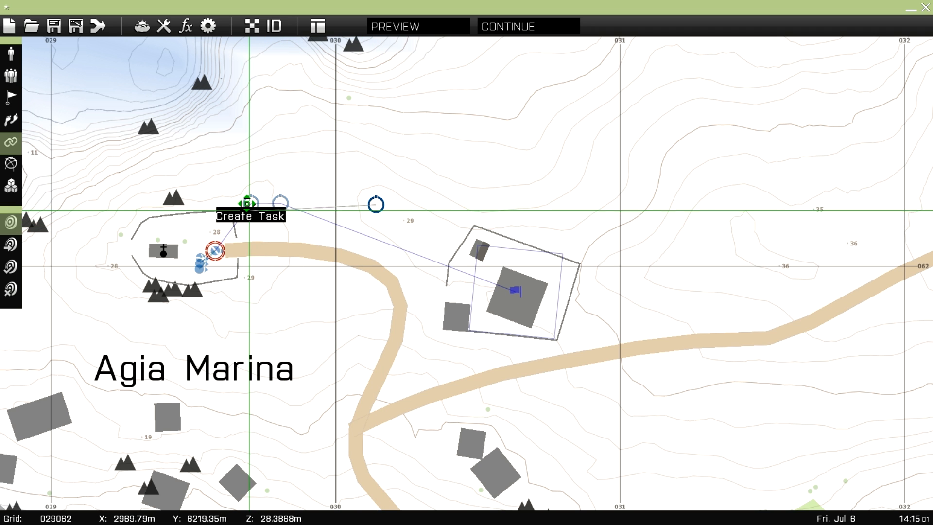
pyautogui.press('F1')
pyautogui.moveTo(375, 203); pyautogui.dragTo(515, 298)
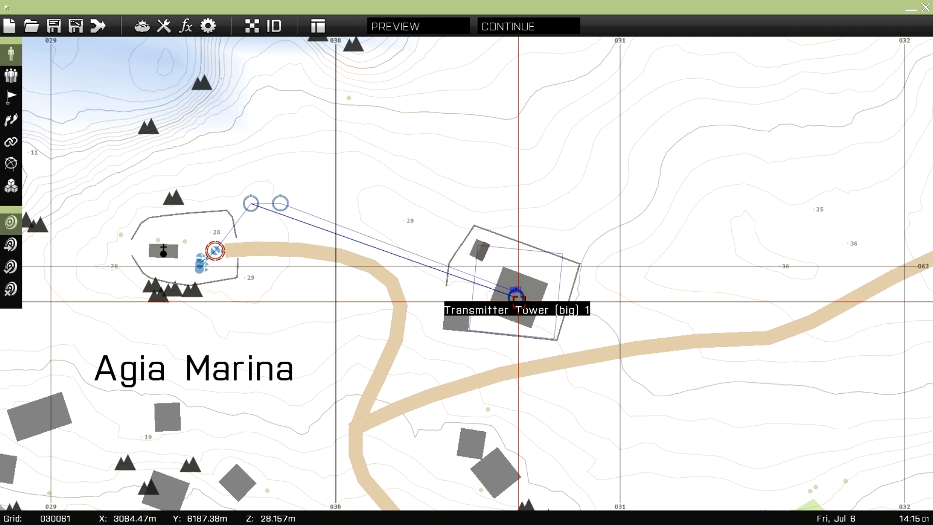
pyautogui.moveTo(515, 296)
pyautogui.mouseDown()
pyautogui.moveTo(514, 266)
pyautogui.moveTo(516, 307)
pyautogui.mouseUp()
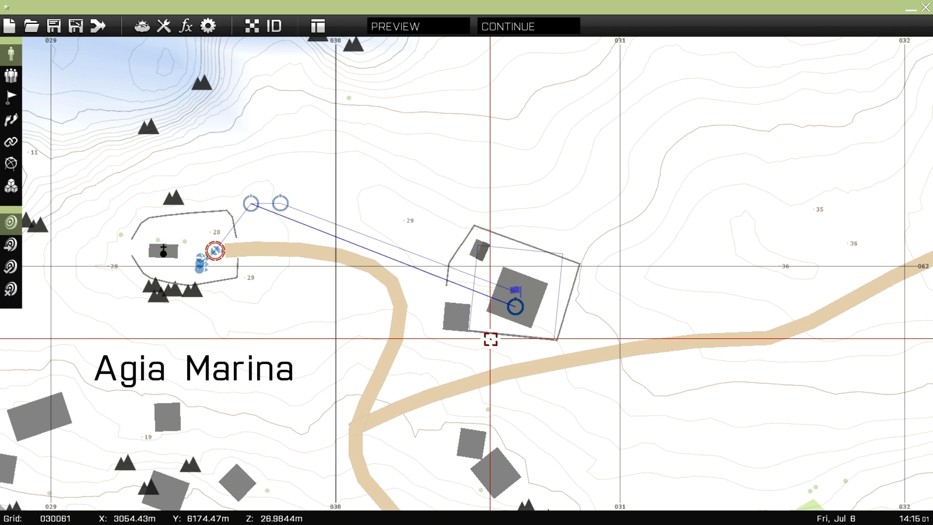
# - Place a Create Task module southwest of the tower with ID tsk2, title "Move to the crossroads" and description "Bring your team to the crossroads at"
pyautogui.moveTo(419, 333); pyautogui.dragTo(385, 341, button='right')
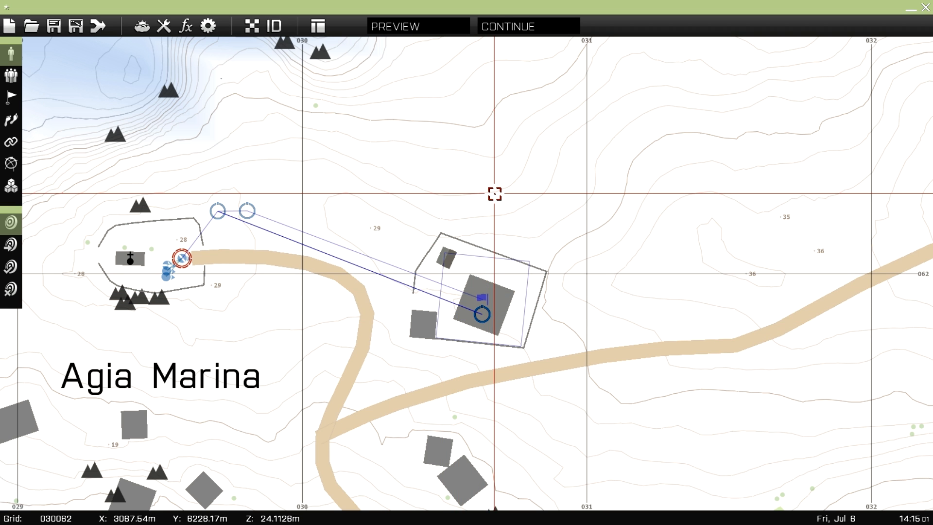
pyautogui.moveTo(405, 375); pyautogui.dragTo(428, 346, button='right')
pyautogui.scroll(1, 413, 351)
pyautogui.click(10, 186)
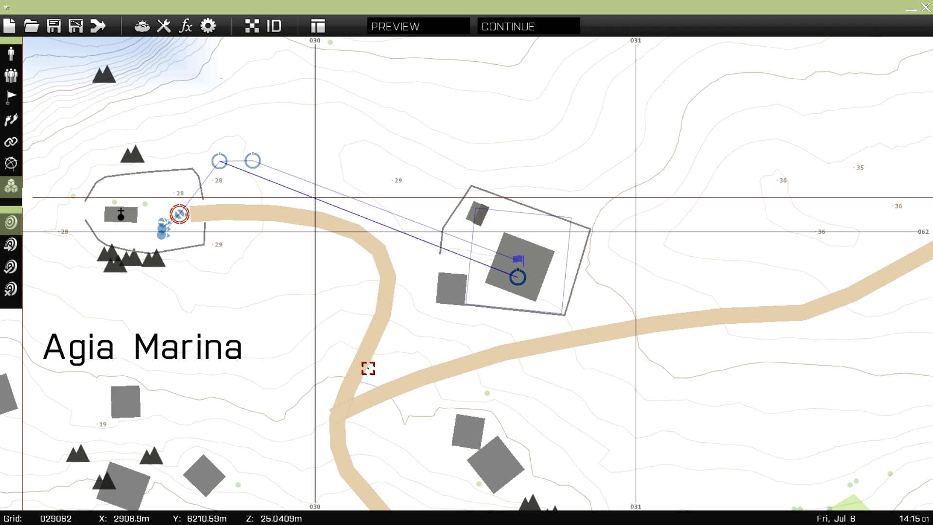
pyautogui.doubleClick(396, 339)
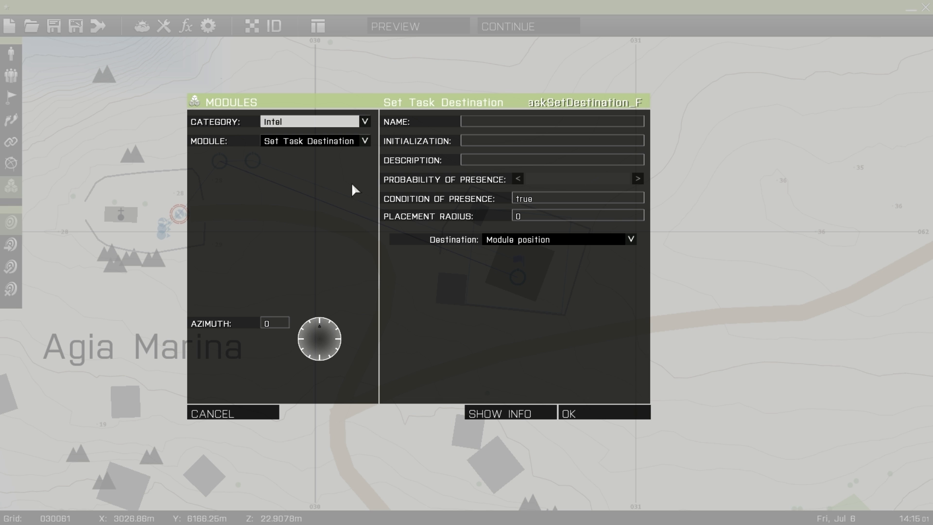
pyautogui.click(326, 140)
pyautogui.click(316, 159)
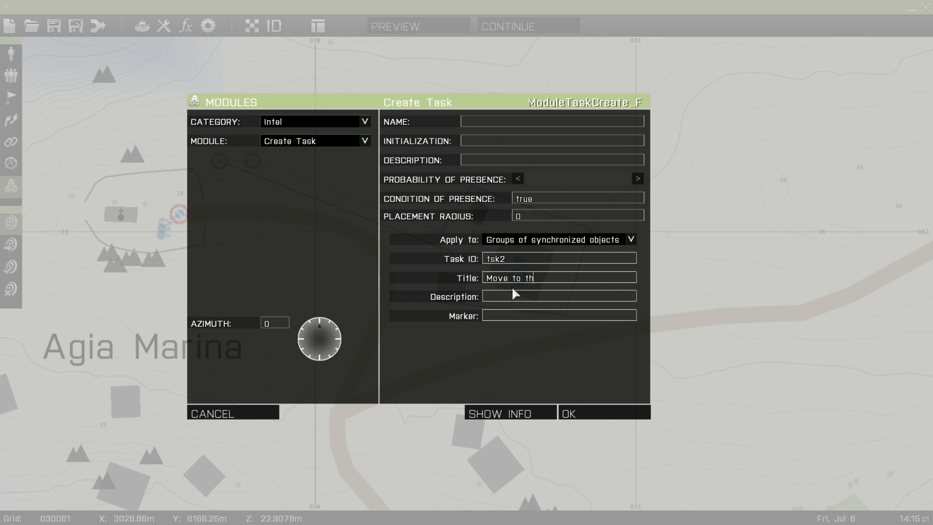
pyautogui.write('crossro')
pyautogui.write('ads')
pyautogui.write('Bring your t')
pyautogui.write('eam to the c')
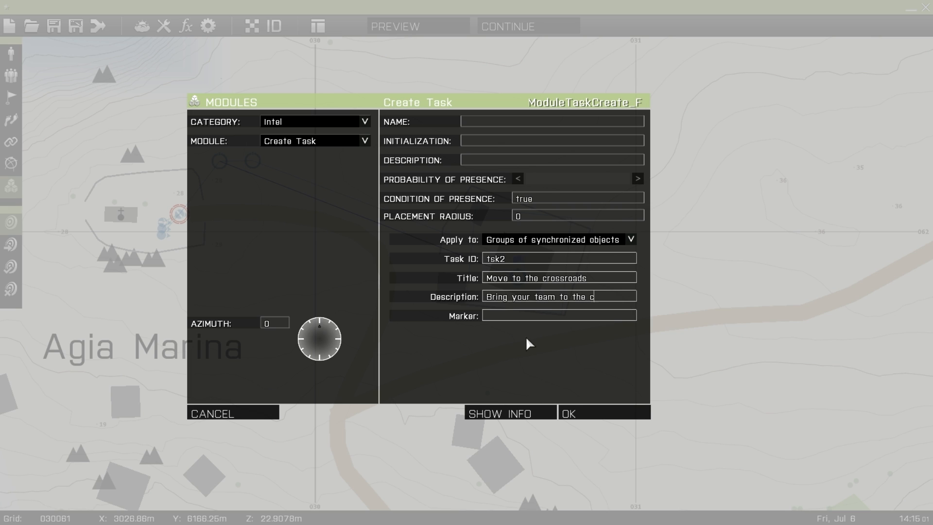
pyautogui.write('rossroads at')
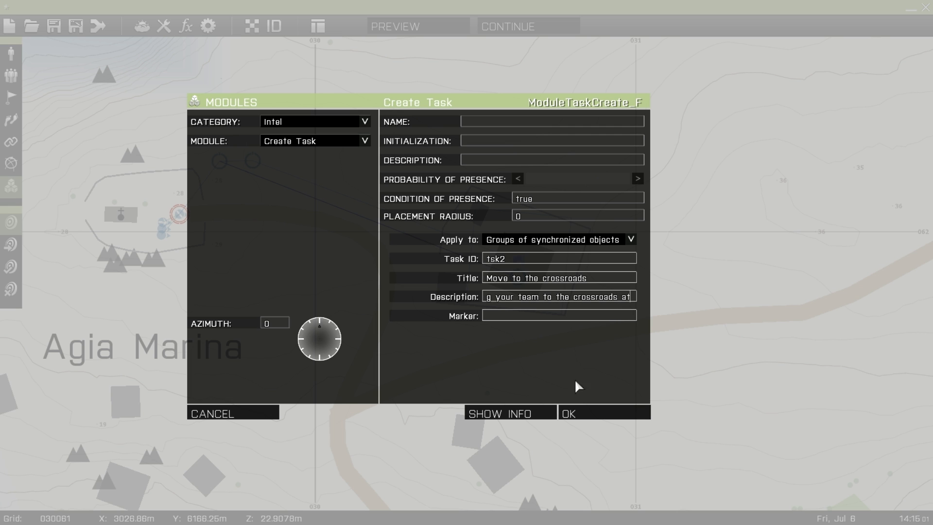
pyautogui.click(582, 412)
# - Find the grid reference of the crossroads in Agia Marina and append 028060 to the tsk2 task's description
pyautogui.moveTo(397, 374); pyautogui.dragTo(494, 183, button='right')
pyautogui.scroll(-2, 437, 316)
pyautogui.moveTo(411, 398); pyautogui.dragTo(472, 395, button='right')
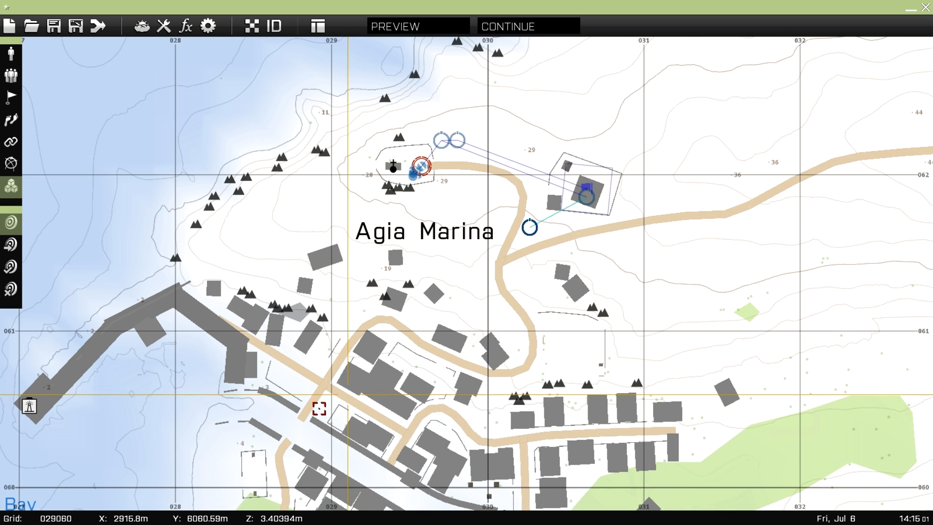
pyautogui.scroll(2, 319, 409)
pyautogui.moveTo(327, 375); pyautogui.dragTo(265, 415, button='right')
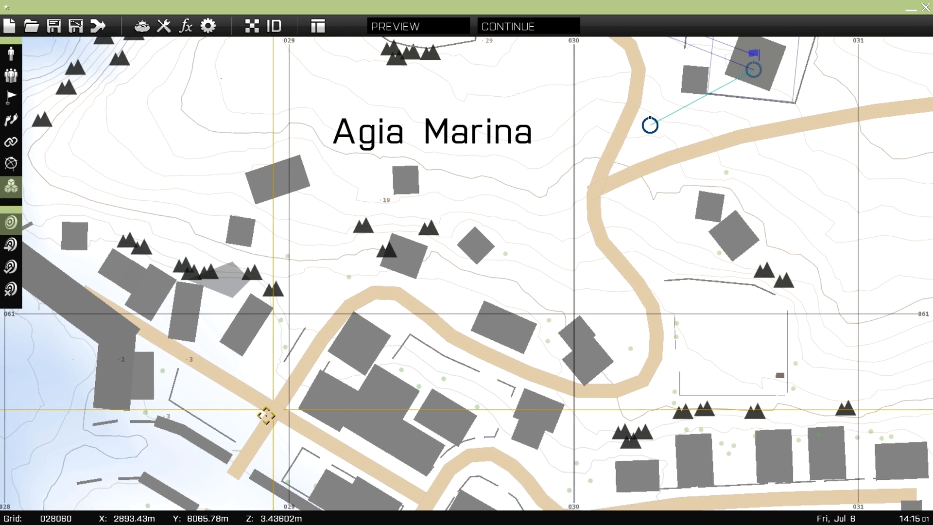
pyautogui.doubleClick(614, 138)
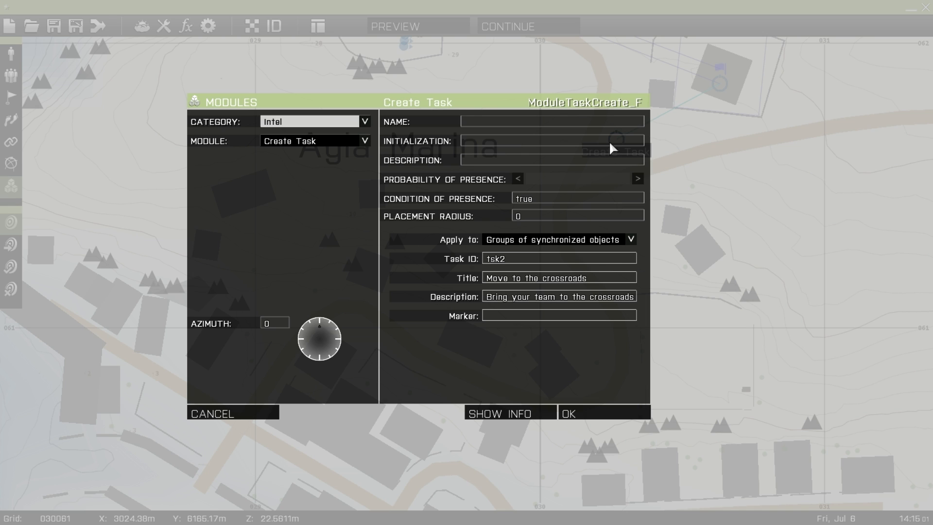
pyautogui.click(590, 296)
pyautogui.write('at')
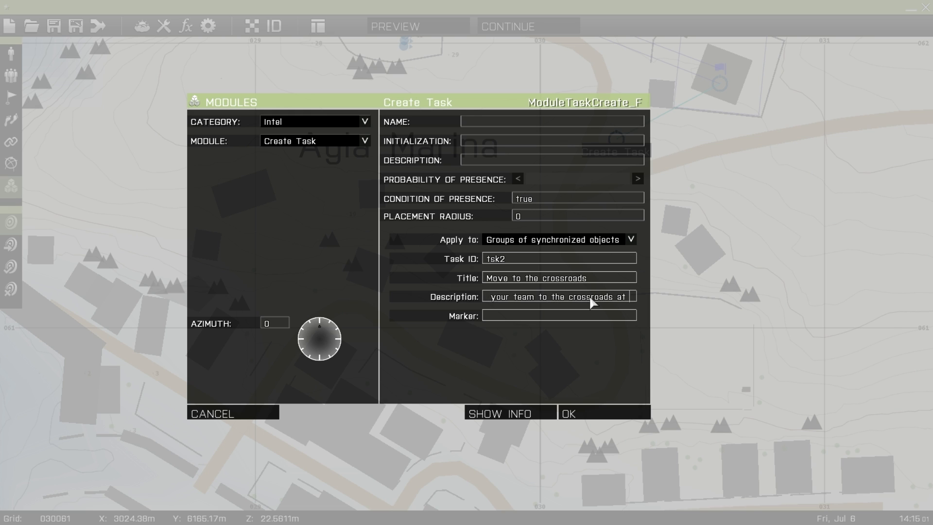
pyautogui.write(' 028060')
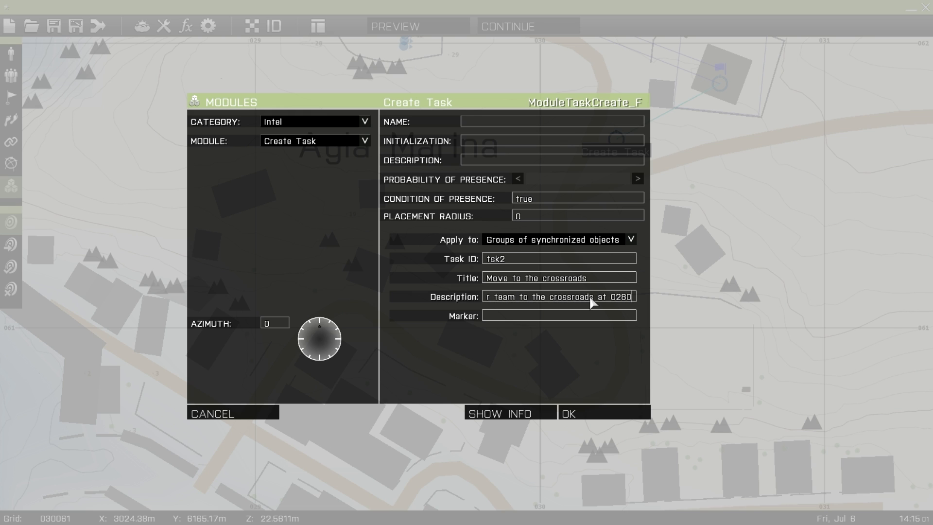
pyautogui.click(595, 412)
# - Remove the group link between the crossroads Create Task module and the Set Task Destination module at the radio tower
pyautogui.moveTo(575, 218); pyautogui.dragTo(496, 340, button='right')
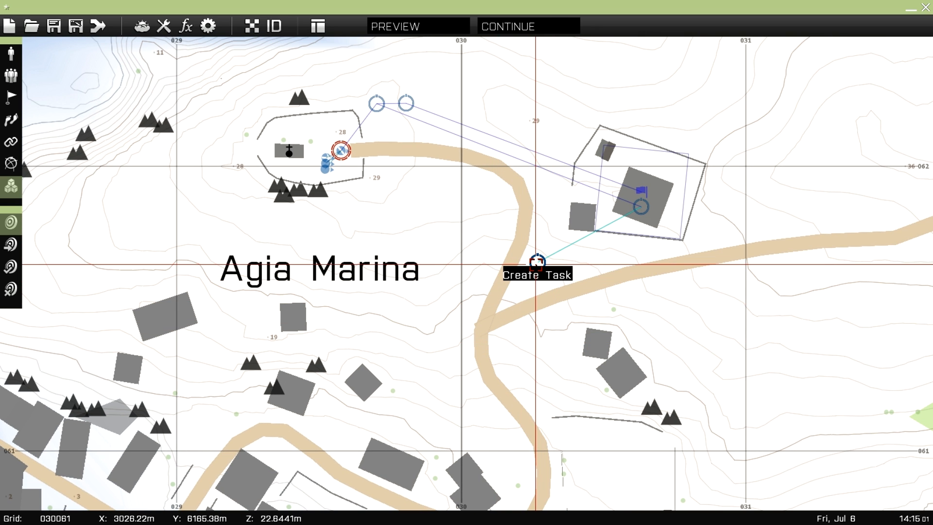
pyautogui.press('F2')
pyautogui.moveTo(539, 308); pyautogui.dragTo(539, 306)
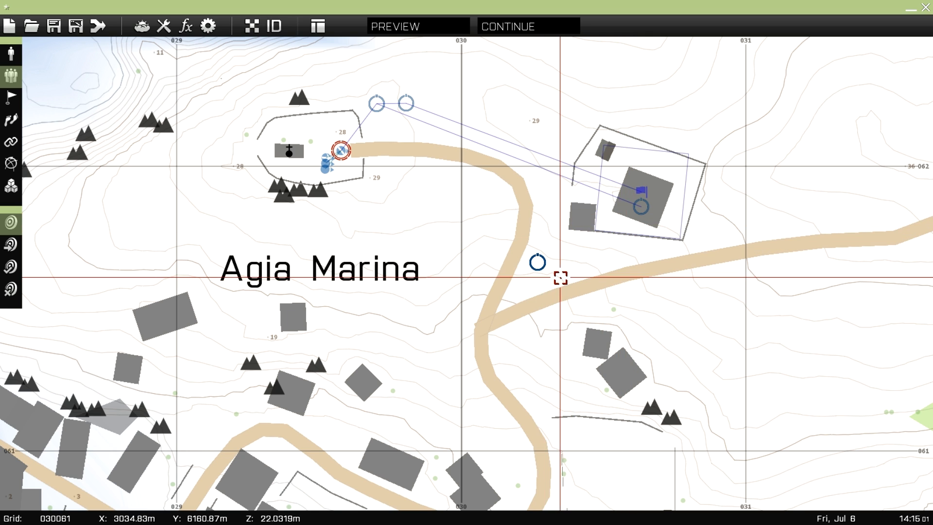
# - Insert an empty icon marker named obj2 on the crossroads at grid 028060 in Agia Marina
pyautogui.moveTo(488, 305); pyautogui.dragTo(566, 206, button='right')
pyautogui.moveTo(435, 346); pyautogui.dragTo(487, 283, button='right')
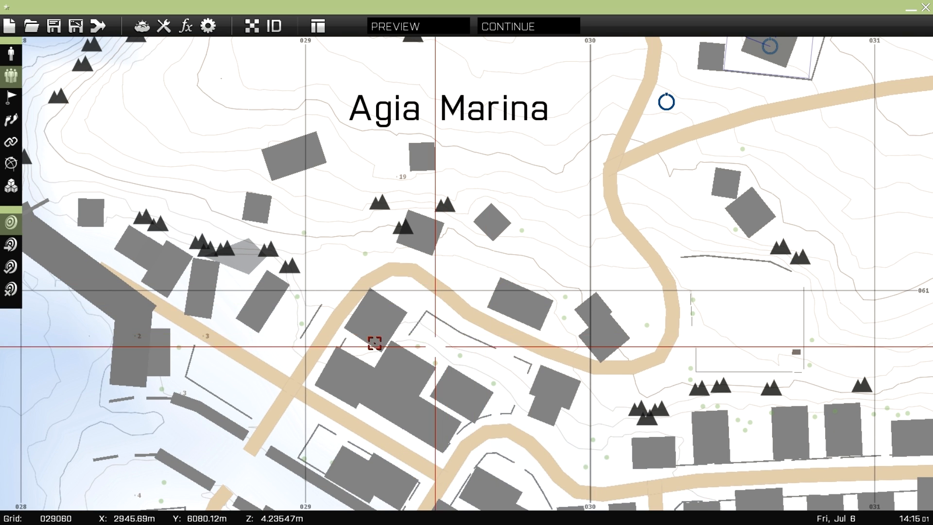
pyautogui.click(16, 165)
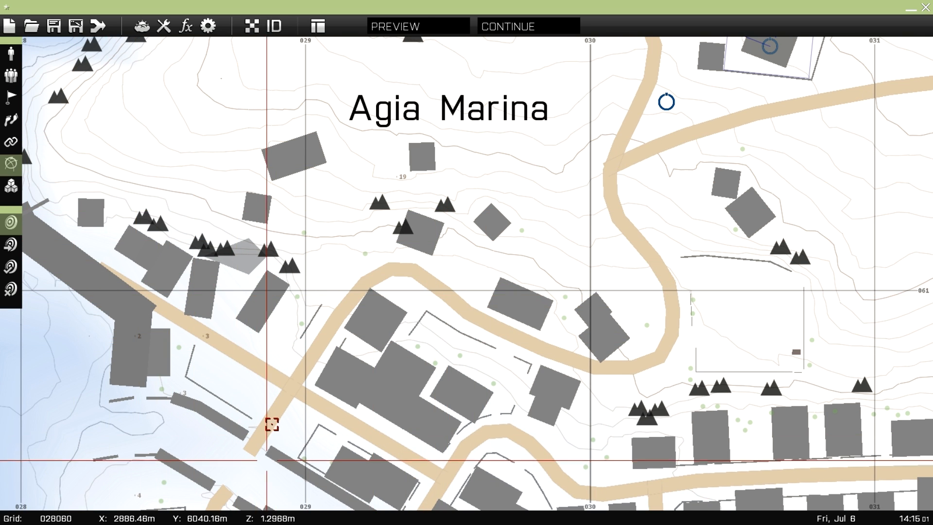
pyautogui.doubleClick(291, 389)
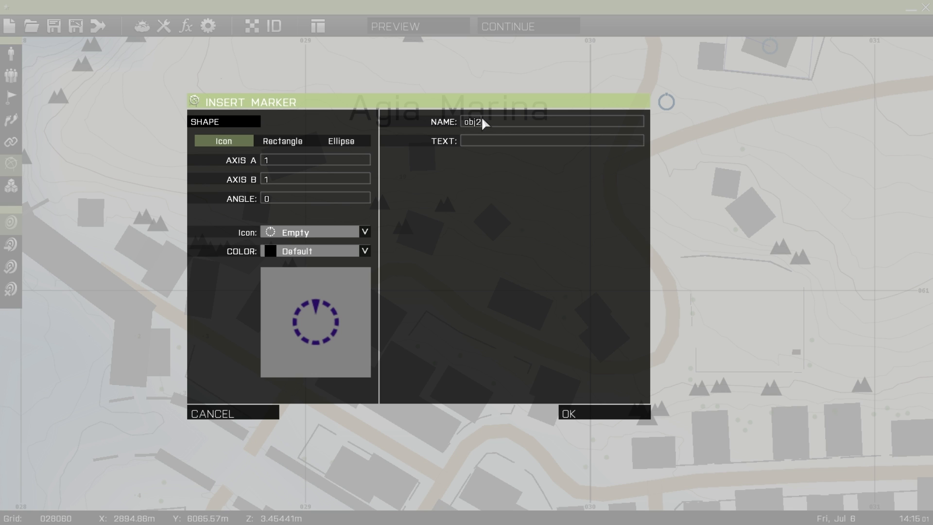
pyautogui.click(567, 412)
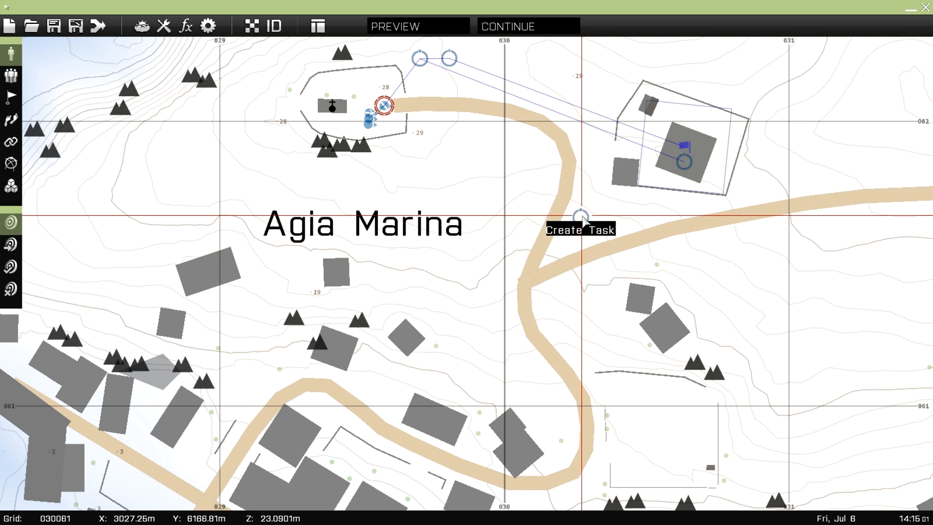
# - Turn the grid reference in the tsk2 description into a marker link reading "<marker name = obj2>028060</marker>"
pyautogui.doubleClick(582, 219)
pyautogui.write('at 028060')
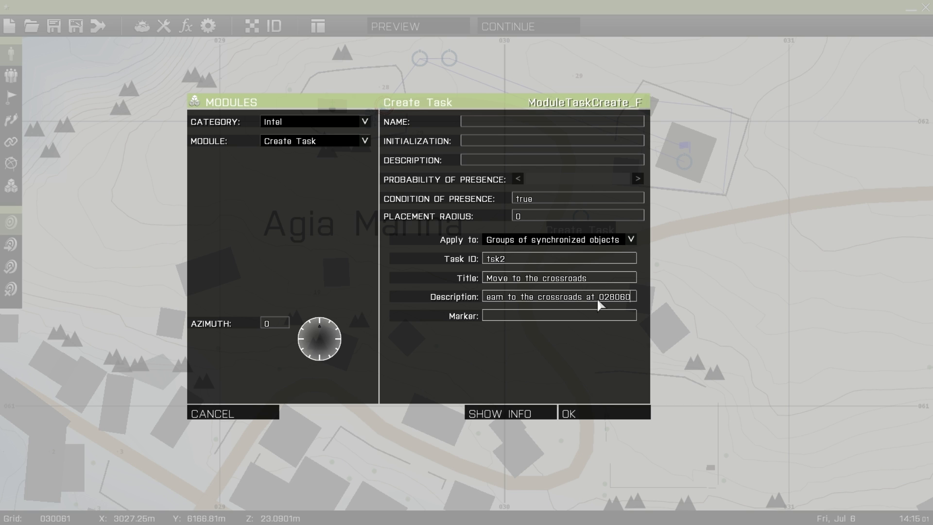
pyautogui.write('<')
pyautogui.write('marker n')
pyautogui.write('ame = obje0')
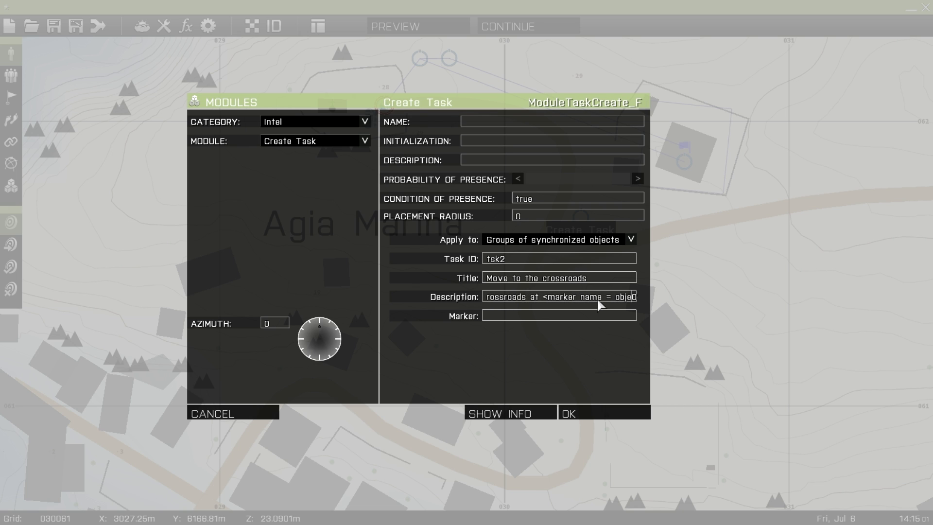
pyautogui.press('BackSpace')
pyautogui.write('2>028060')
pyautogui.press('End')
pyautogui.write('</marker')
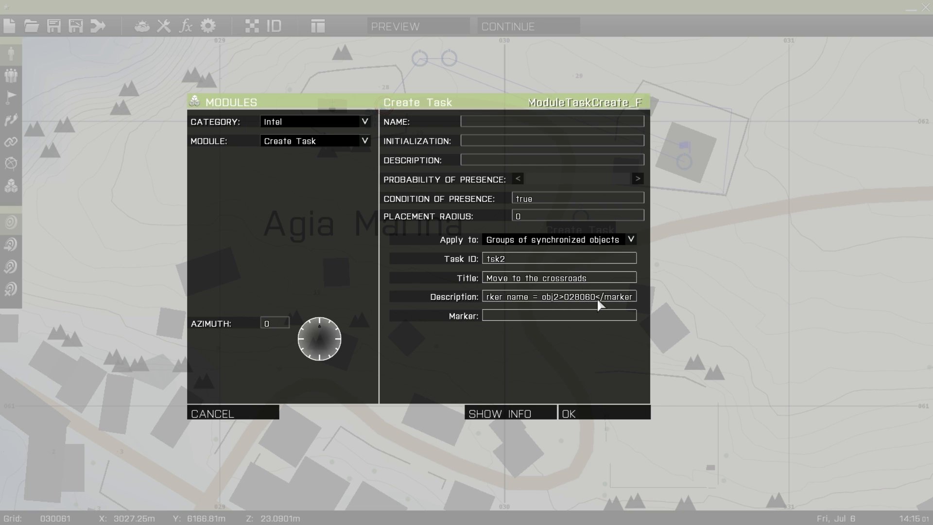
pyautogui.write('>')
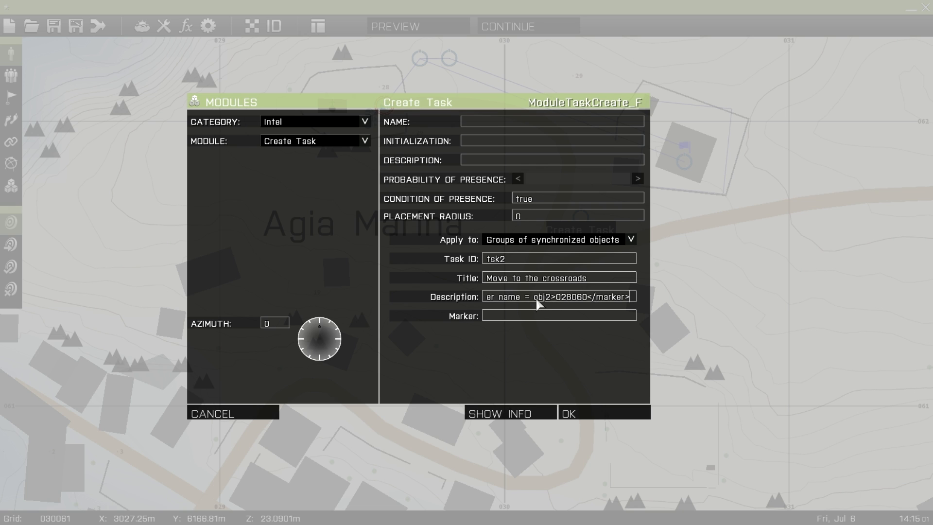
pyautogui.moveTo(546, 300); pyautogui.dragTo(551, 303)
pyautogui.click(570, 414)
# - Synchronize the crossroads Create Task module with the radio tower trigger
pyautogui.moveTo(494, 304); pyautogui.dragTo(465, 334, button='right')
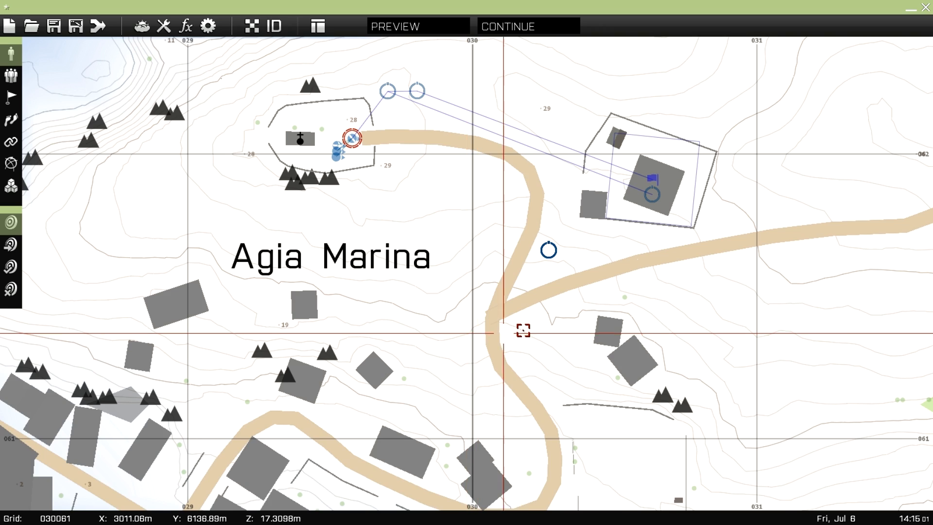
pyautogui.moveTo(523, 331); pyautogui.dragTo(458, 383, button='right')
pyautogui.moveTo(619, 318); pyautogui.dragTo(453, 302, button='right')
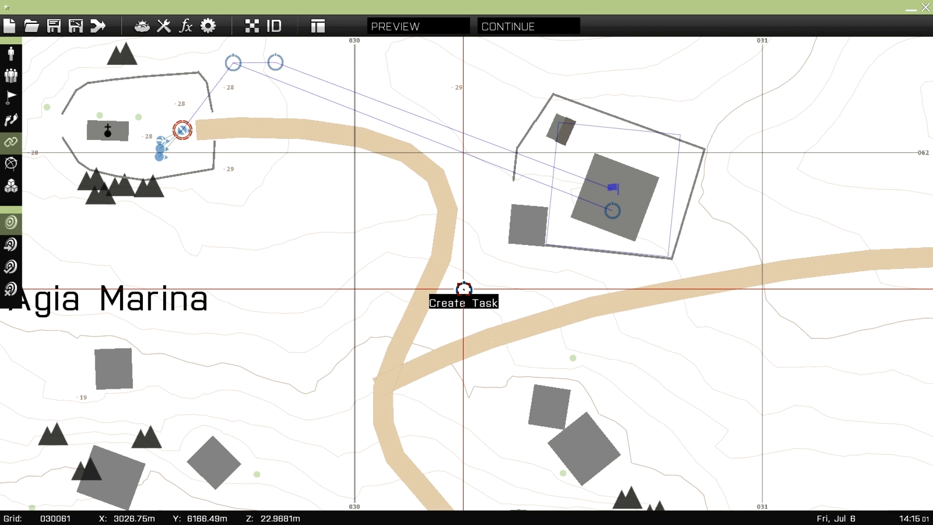
pyautogui.moveTo(464, 290); pyautogui.dragTo(613, 202)
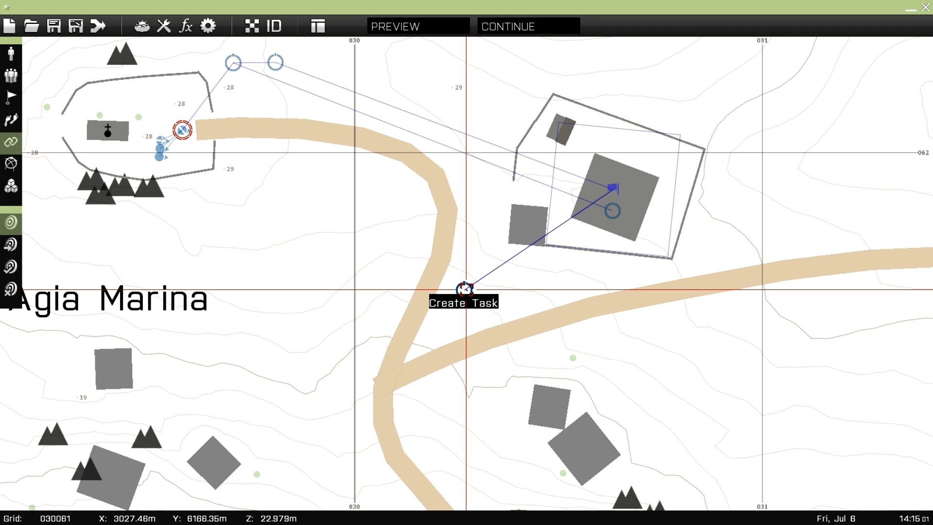
pyautogui.moveTo(324, 210); pyautogui.dragTo(334, 286, button='right')
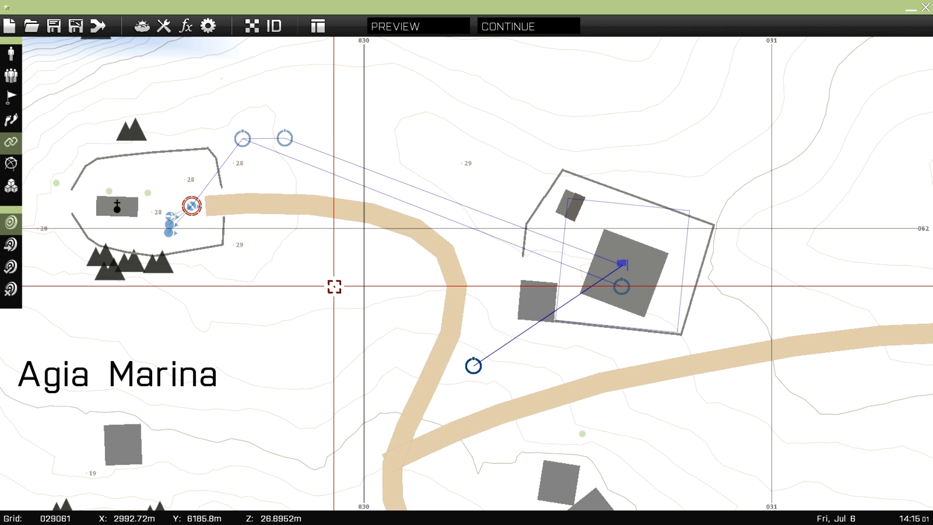
# - Preview the mission and run the team leader to the radio tower to test the assignment of the second task
pyautogui.click(402, 34)
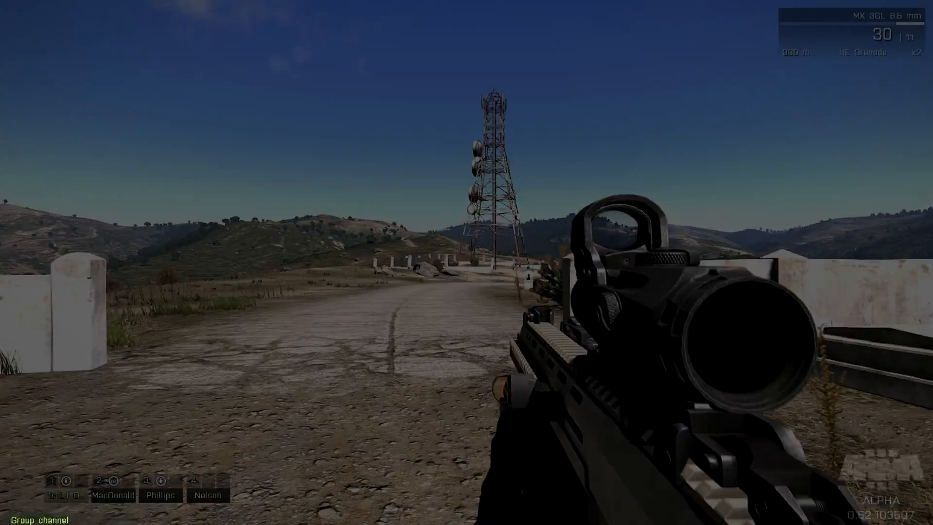
pyautogui.press('KP_Enter')
pyautogui.press('w')
pyautogui.press('w')
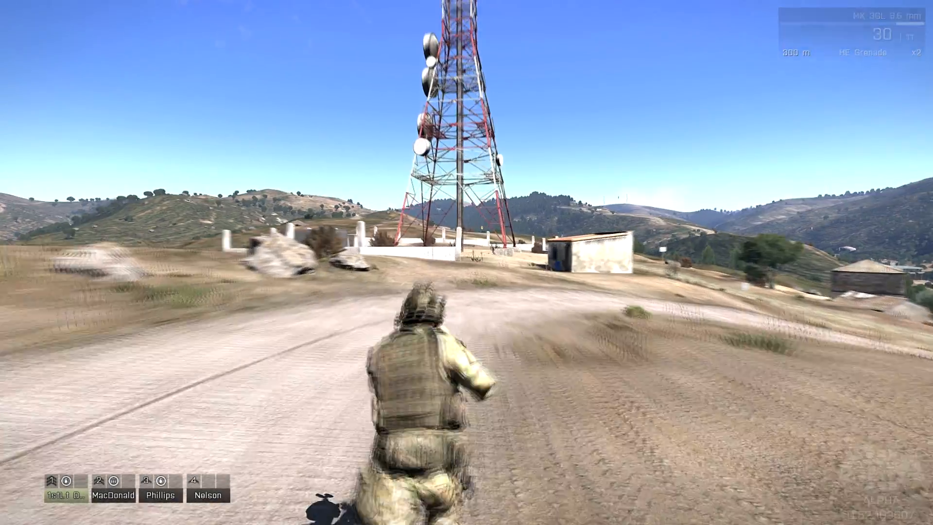
pyautogui.press('w')
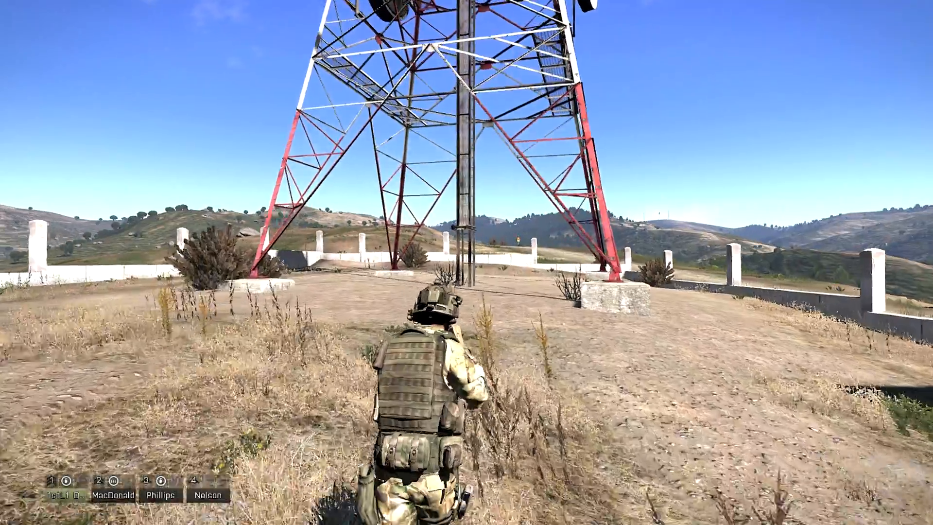
pyautogui.press('w')
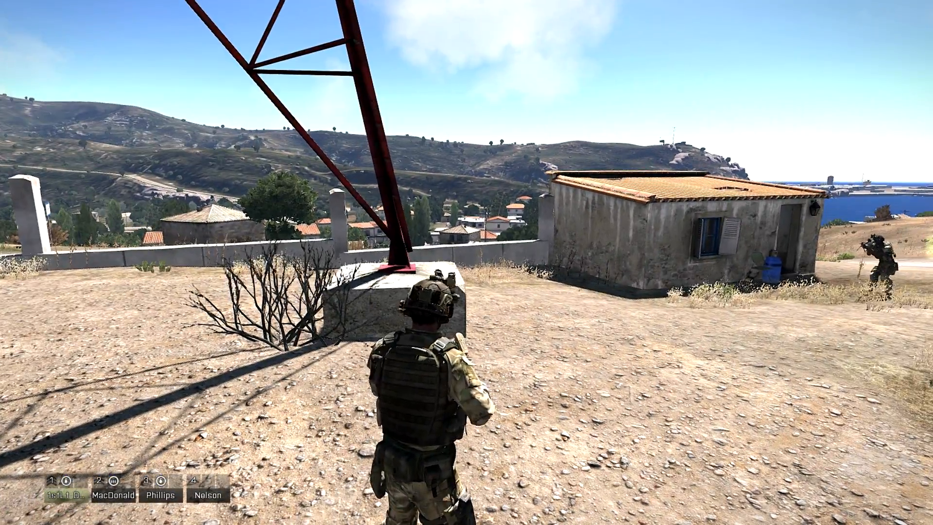
pyautogui.press('d')
pyautogui.press('w')
pyautogui.press('x')
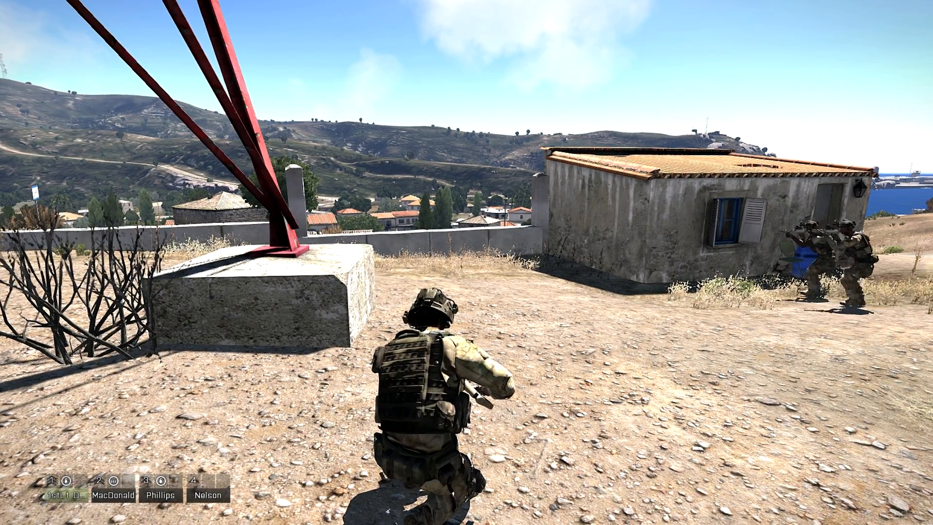
# - Abort the mission preview and return to the editor
pyautogui.press('Escape')
pyautogui.click(129, 473)
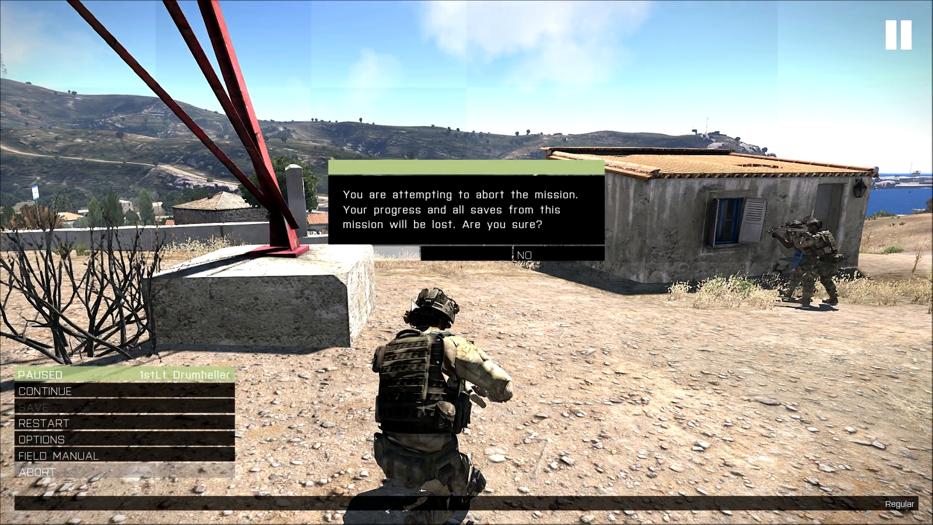
pyautogui.click(340, 254)
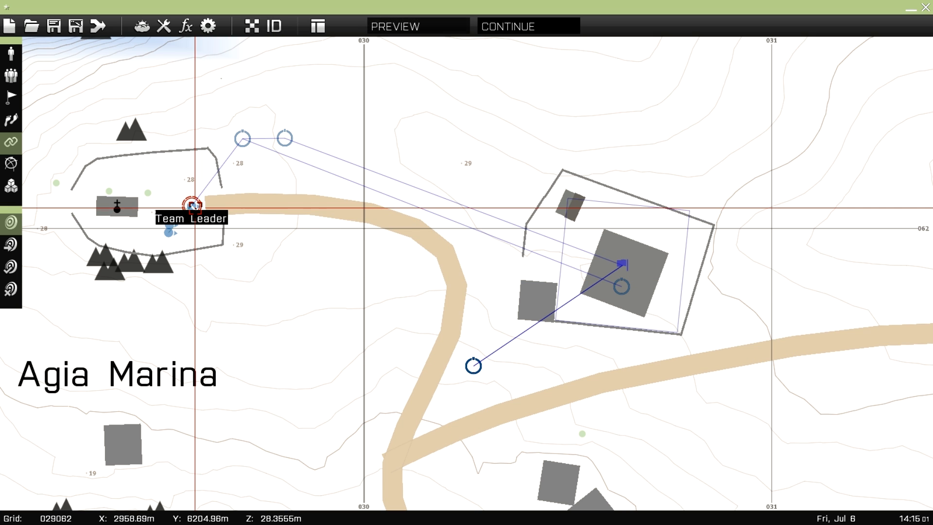
# - Synchronize the tsk2 Create Task module with the team leader and review its task settings
pyautogui.moveTo(290, 296); pyautogui.dragTo(338, 308, button='right')
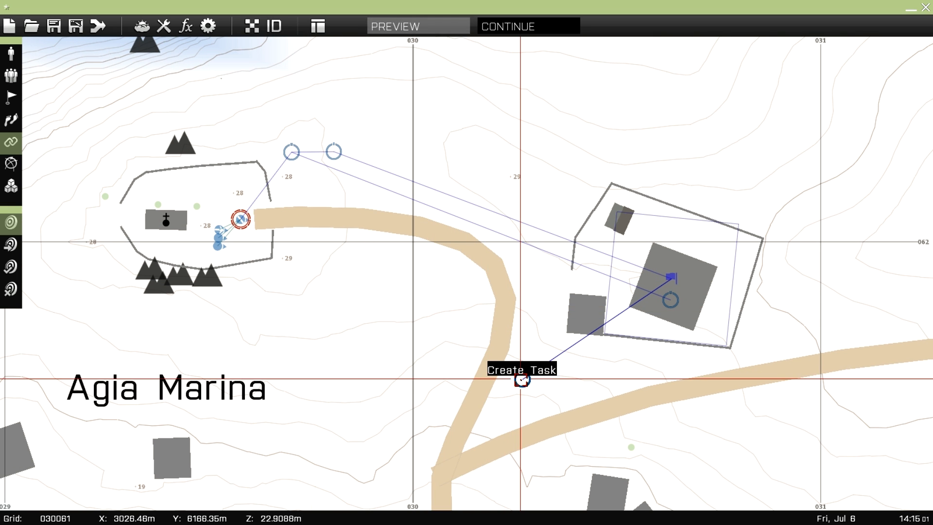
pyautogui.moveTo(522, 379); pyautogui.dragTo(243, 221)
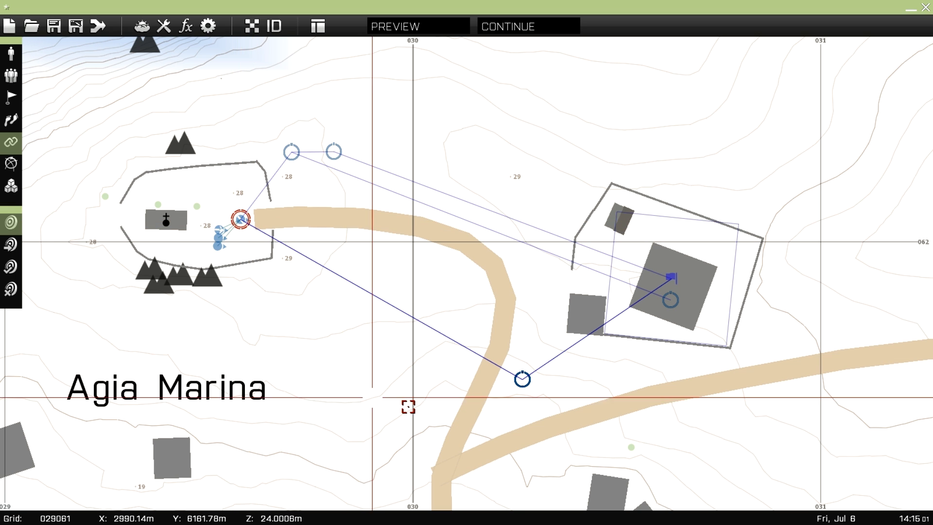
pyautogui.moveTo(408, 406); pyautogui.dragTo(362, 413, button='right')
pyautogui.scroll(2, 362, 413)
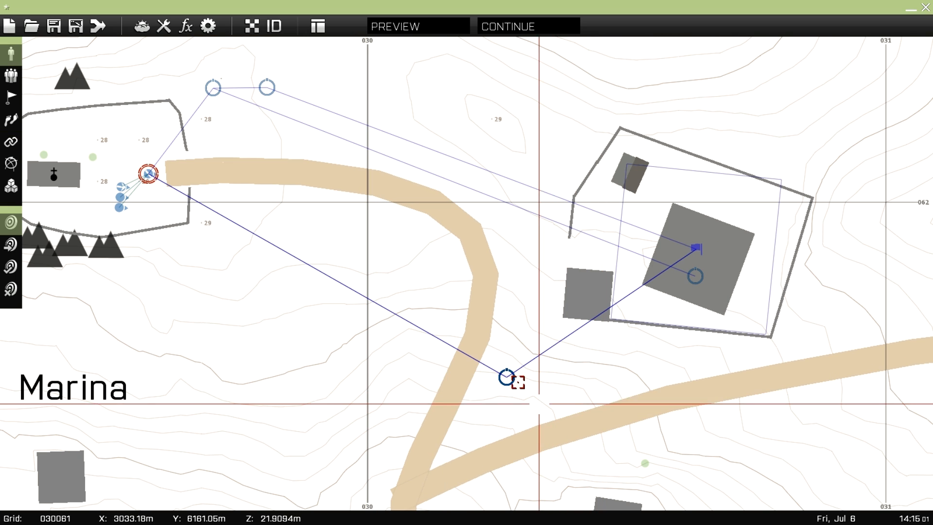
pyautogui.doubleClick(507, 377)
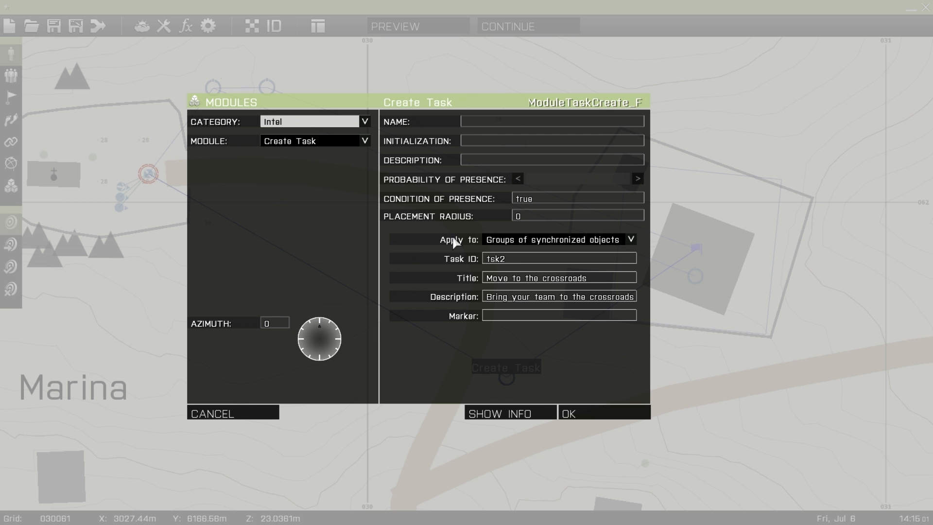
pyautogui.click(591, 417)
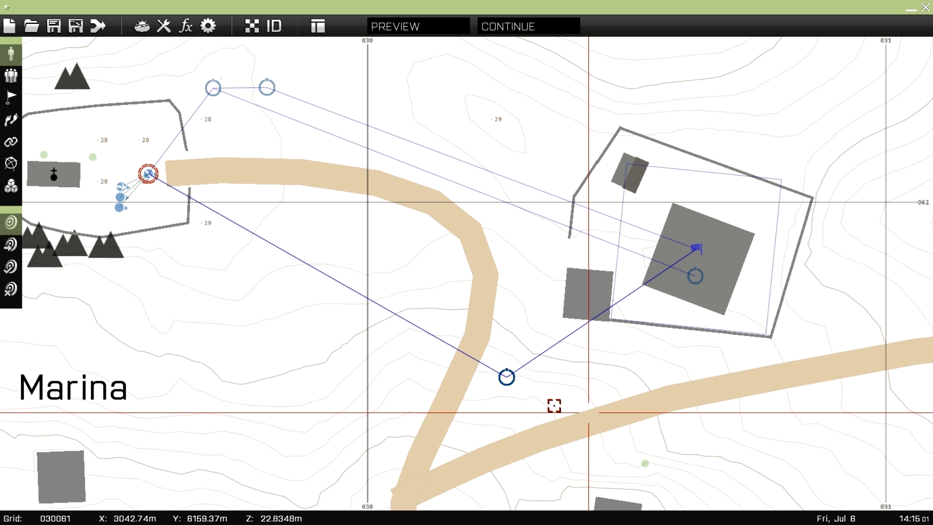
pyautogui.scroll(-3, 402, 431)
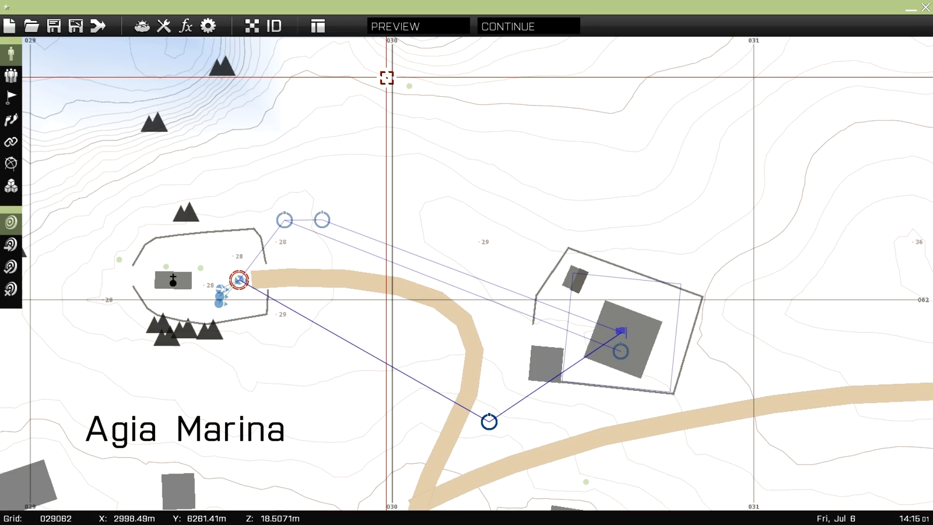
# - Preview the mission again and run to the radio tower to trigger the second task
pyautogui.click(406, 28)
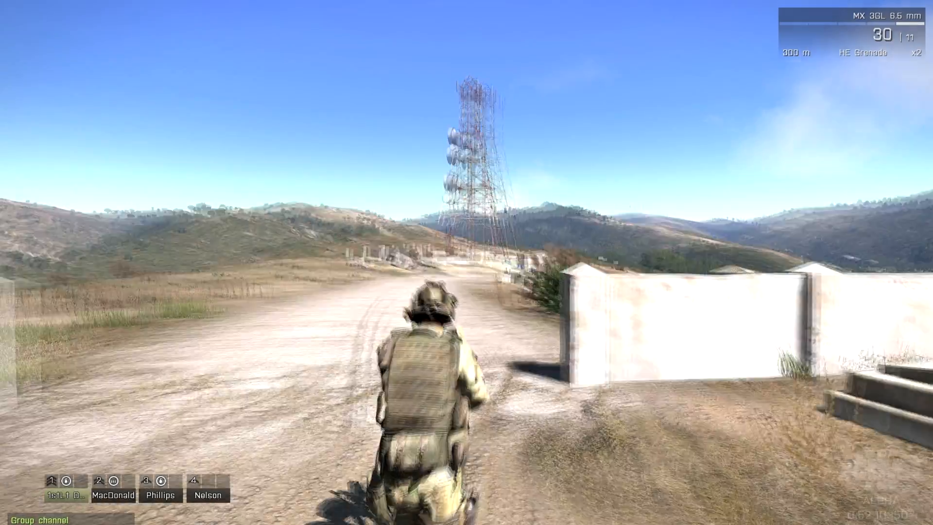
pyautogui.press('w')
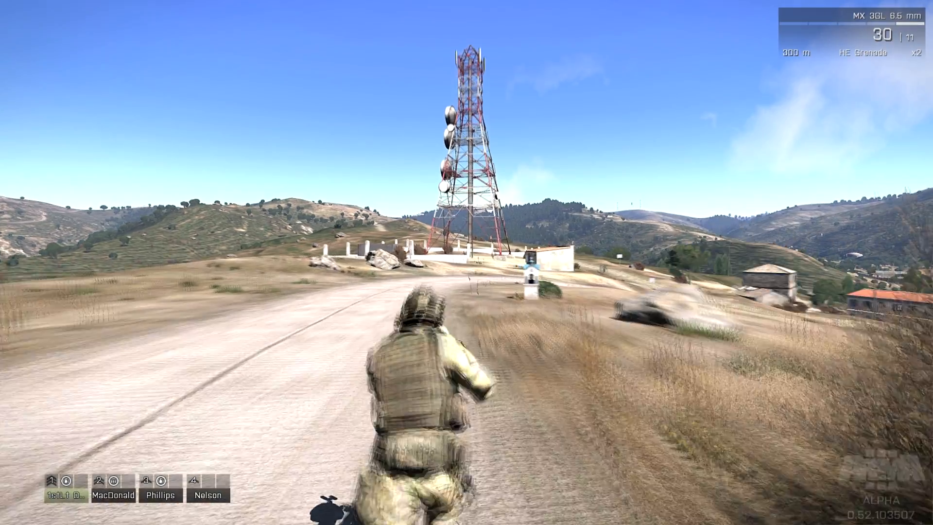
pyautogui.press('w')
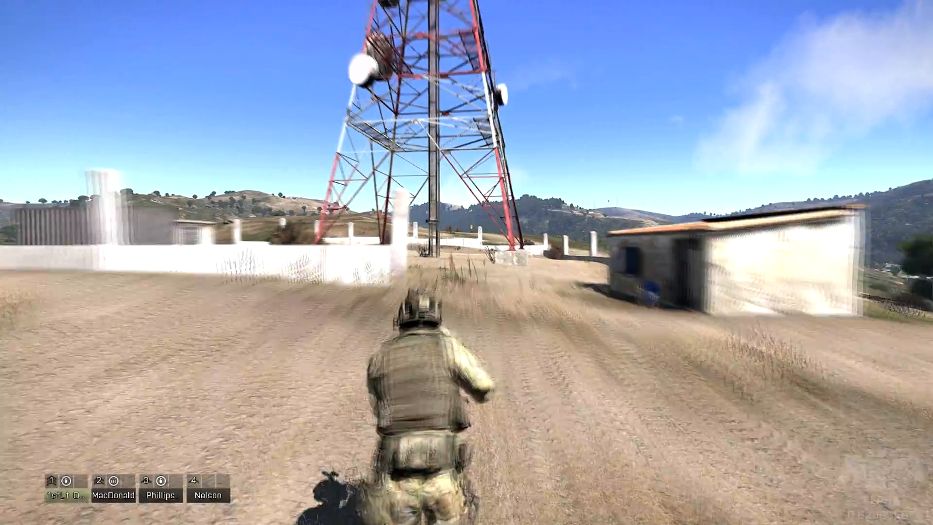
pyautogui.press('w')
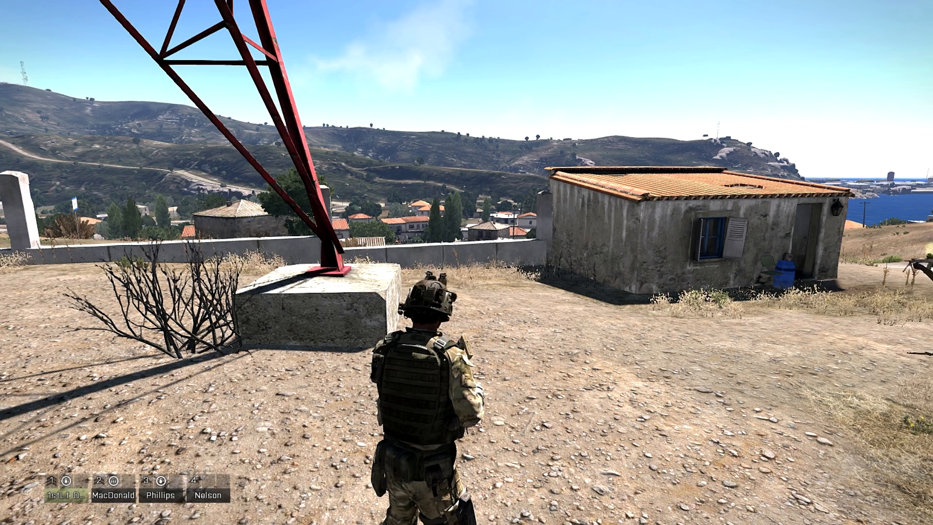
# - Set "Move to the crossroads" as the current task on the in-game map and follow its 028060 marker link
pyautogui.press('m')
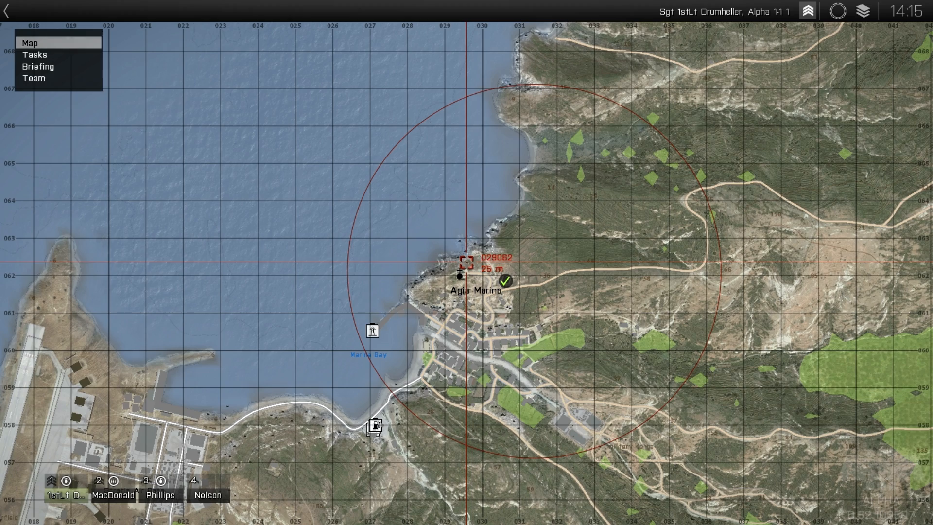
pyautogui.scroll(-3, 481, 239)
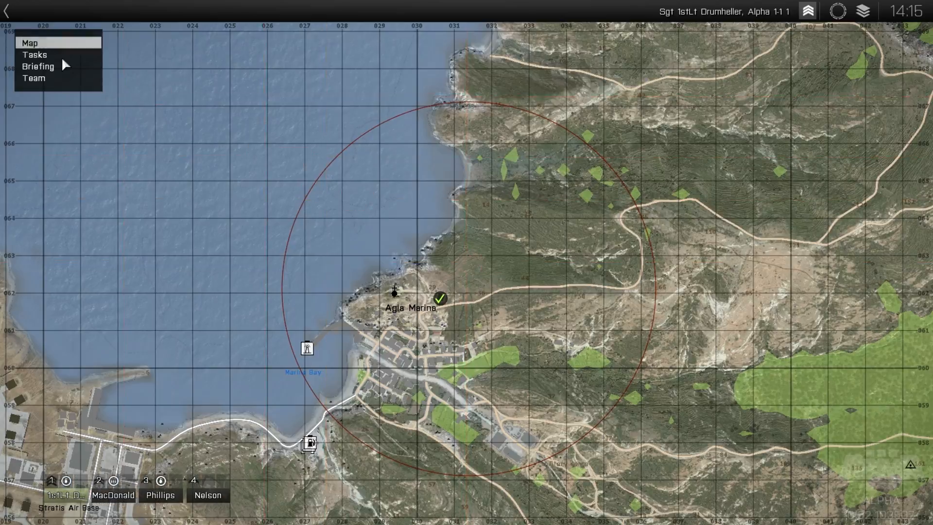
pyautogui.click(61, 57)
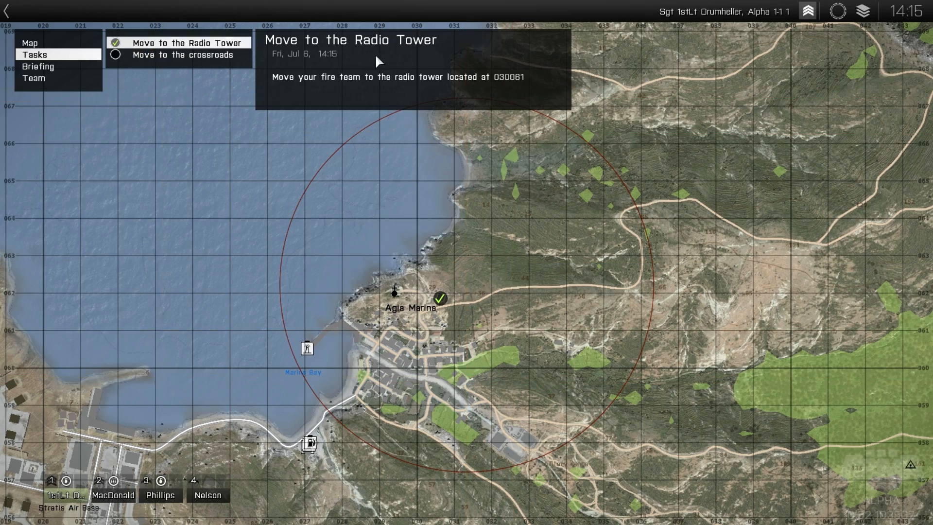
pyautogui.click(209, 55)
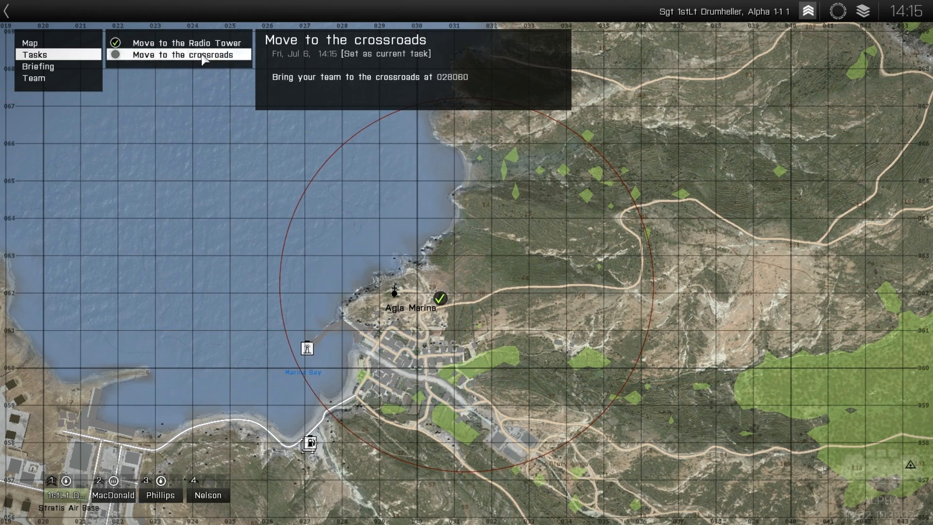
pyautogui.click(376, 51)
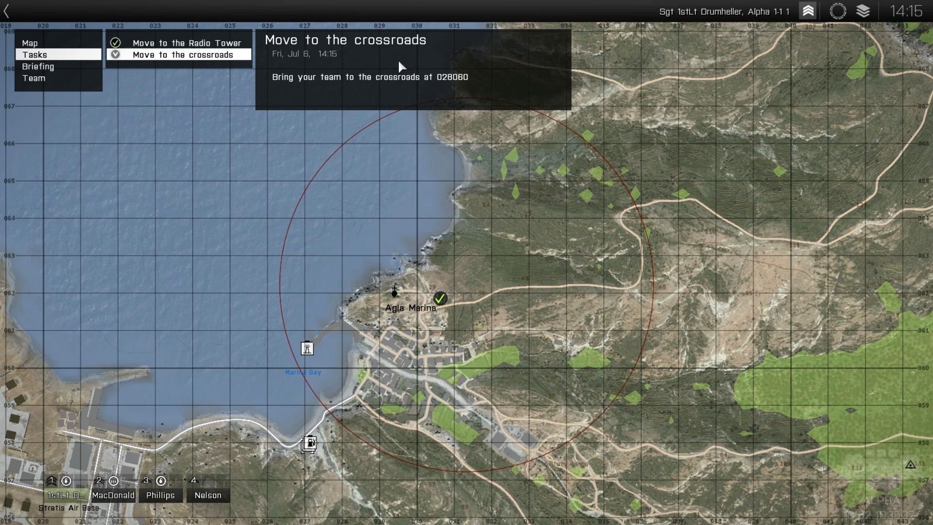
pyautogui.click(447, 79)
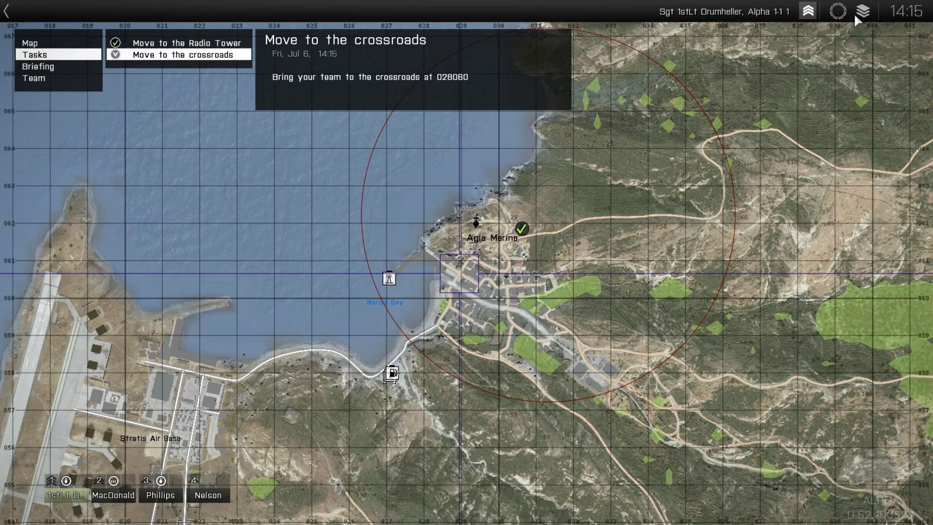
# - Switch the in-game map to the topographic view and test the 028060 link again from a distant map area
pyautogui.click(863, 17)
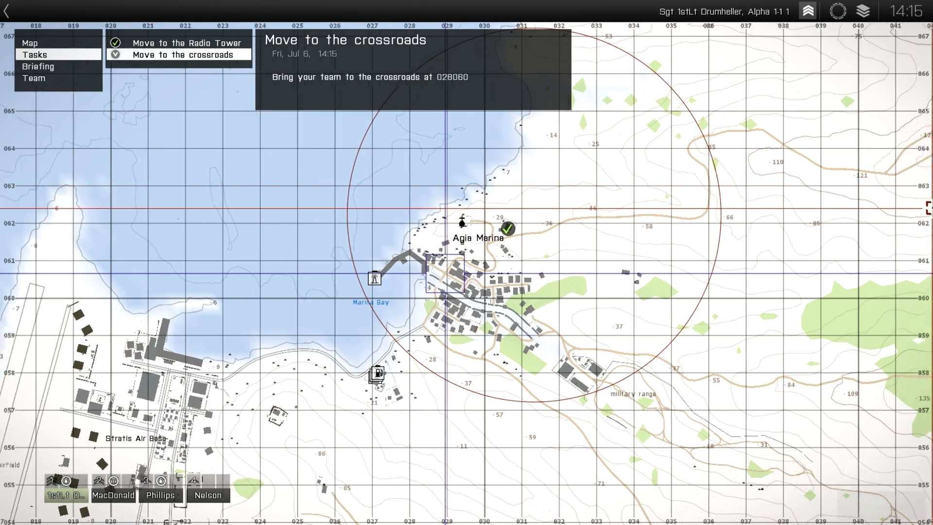
pyautogui.moveTo(785, 254); pyautogui.dragTo(95, 289, button='right')
pyautogui.moveTo(514, 263); pyautogui.dragTo(396, 348, button='right')
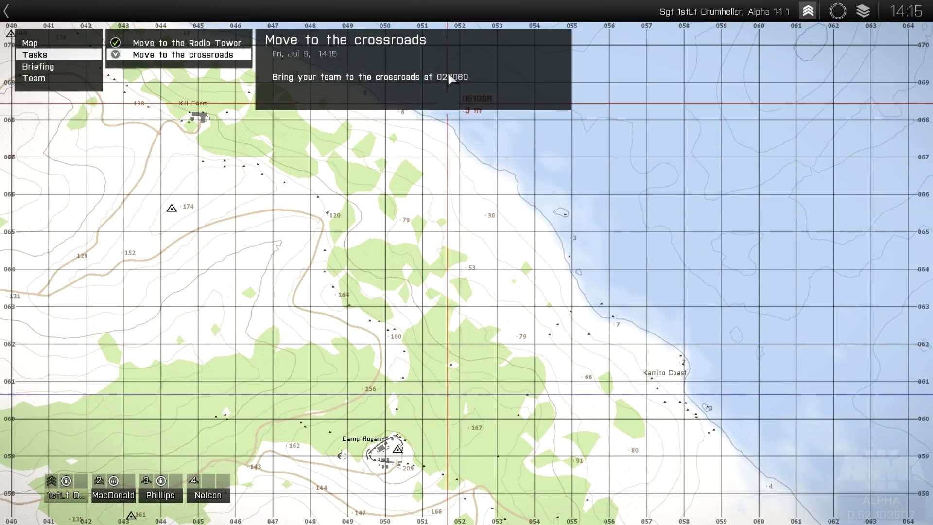
pyautogui.click(449, 77)
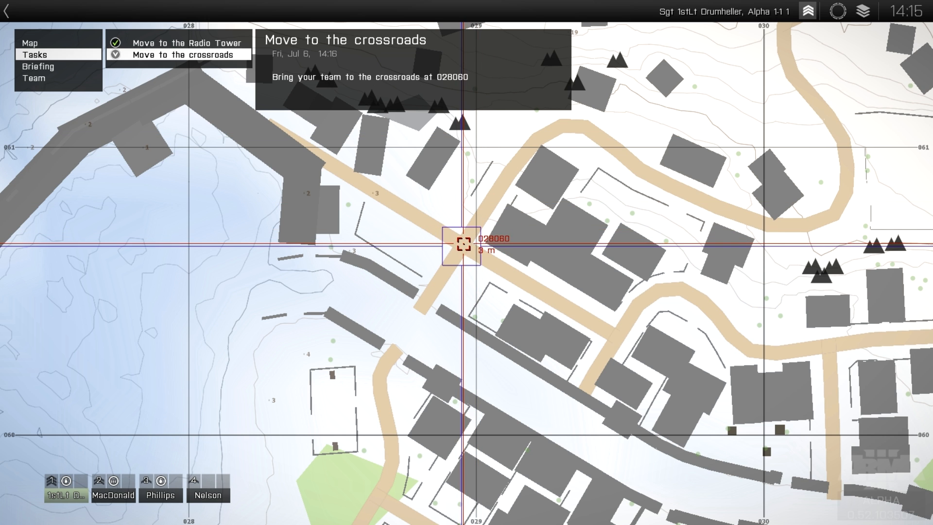
pyautogui.moveTo(462, 244); pyautogui.dragTo(417, 276, button='right')
pyautogui.scroll(-3, 599, 216)
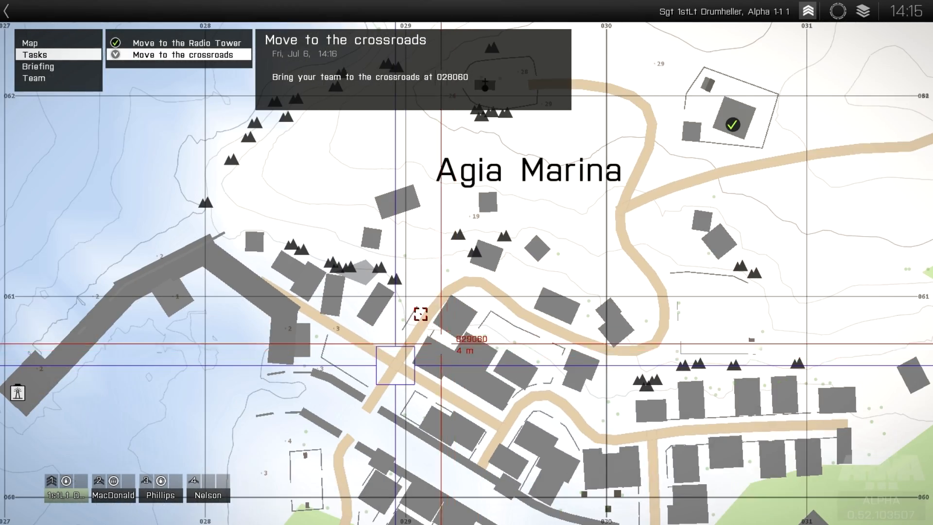
pyautogui.moveTo(426, 316); pyautogui.dragTo(478, 323, button='right')
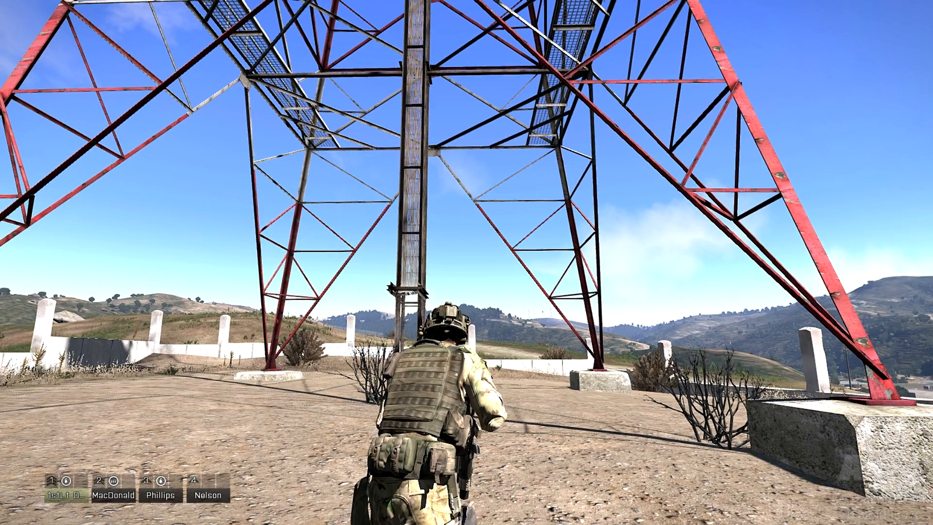
# - Abort the second test run and go back to the mission editor
pyautogui.press('Escape')
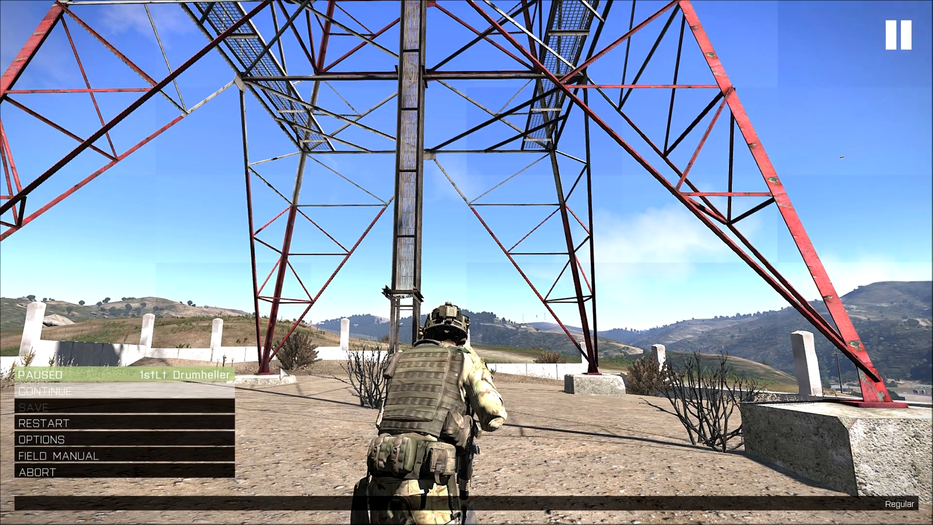
pyautogui.click(146, 471)
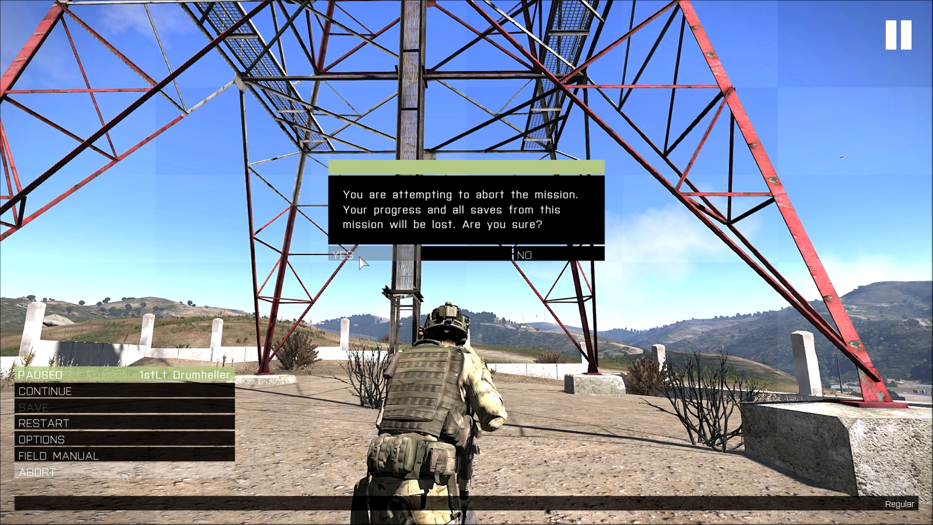
pyautogui.click(359, 253)
# - Look over the map between the radio tower and the obj2 marker at the Agia Marina crossroads
pyautogui.scroll(-5, 411, 273)
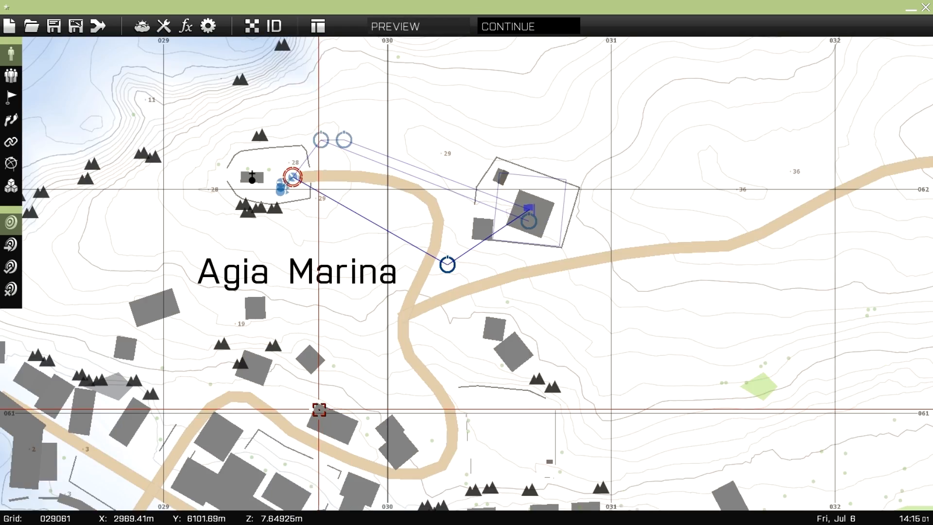
pyautogui.moveTo(284, 414); pyautogui.dragTo(338, 318, button='right')
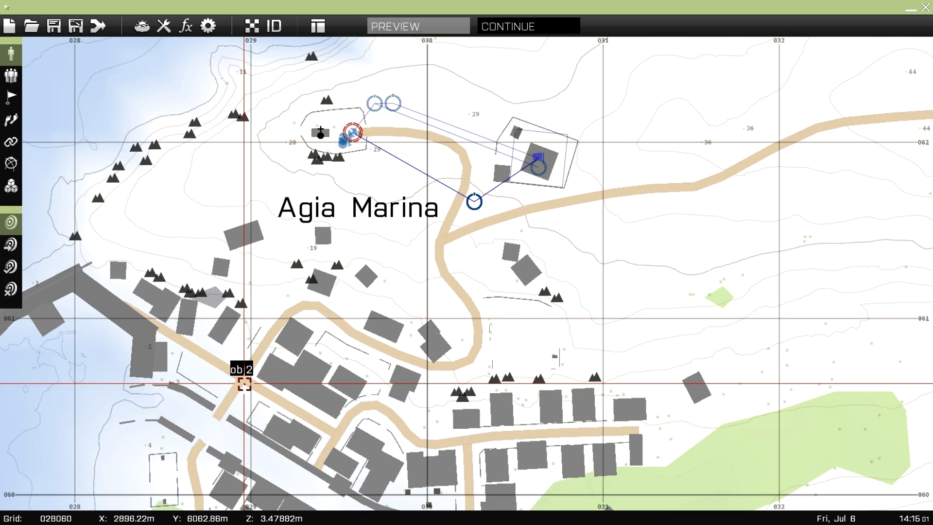
pyautogui.scroll(1, 244, 383)
pyautogui.scroll(2, 244, 383)
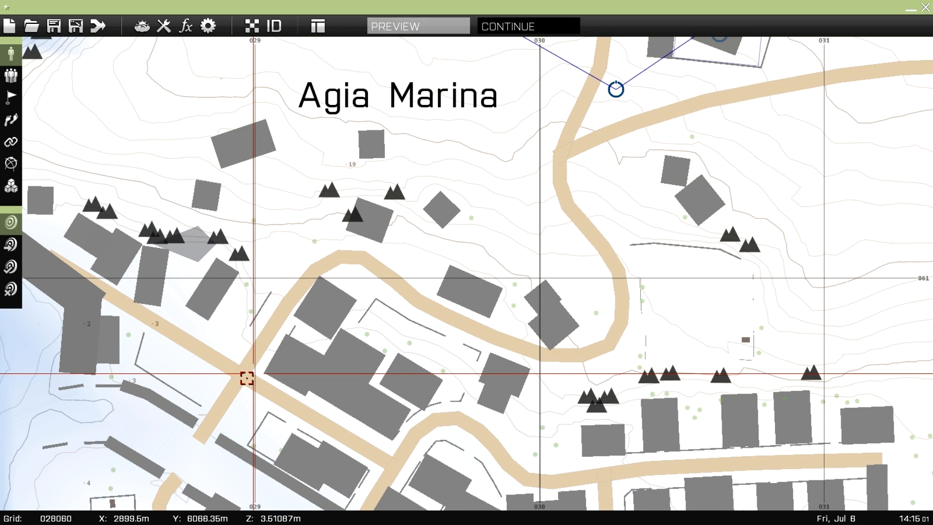
pyautogui.moveTo(243, 379); pyautogui.dragTo(335, 401, button='right')
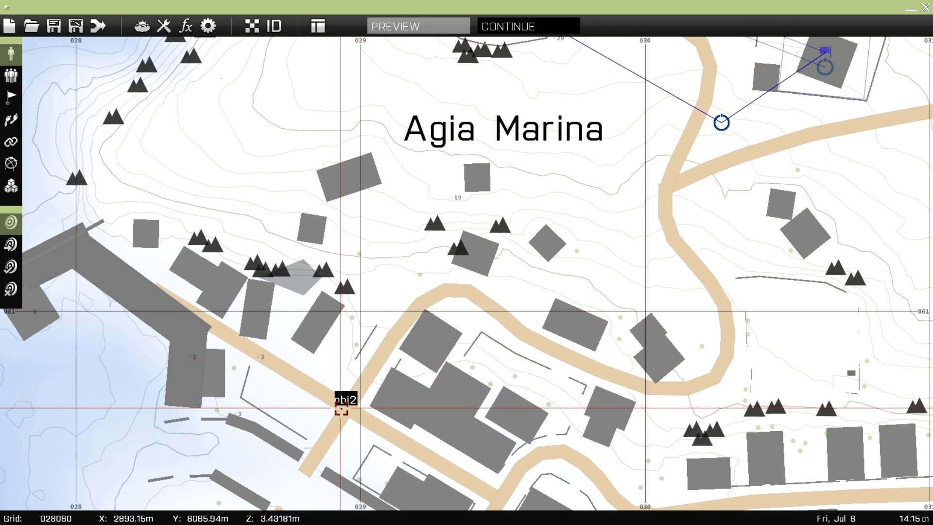
pyautogui.moveTo(269, 419); pyautogui.dragTo(479, 440, button='right')
pyautogui.moveTo(337, 437); pyautogui.dragTo(397, 395, button='right')
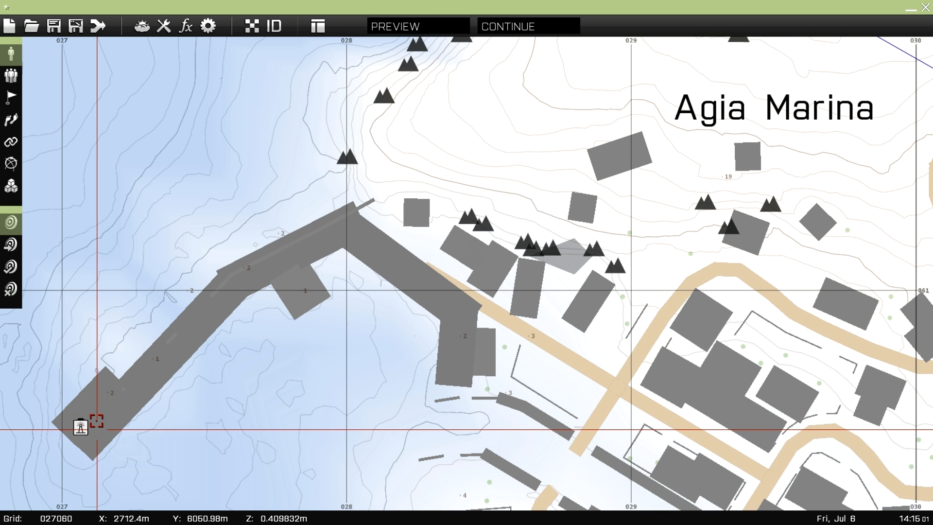
pyautogui.moveTo(672, 314); pyautogui.dragTo(520, 337, button='right')
pyautogui.scroll(-2, 548, 258)
pyautogui.moveTo(548, 257); pyautogui.dragTo(471, 244, button='right')
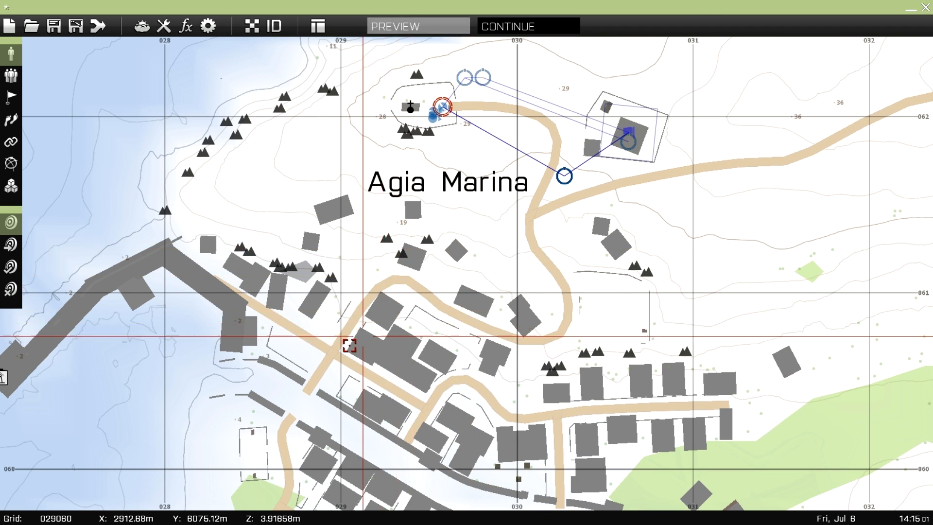
pyautogui.scroll(3, 331, 344)
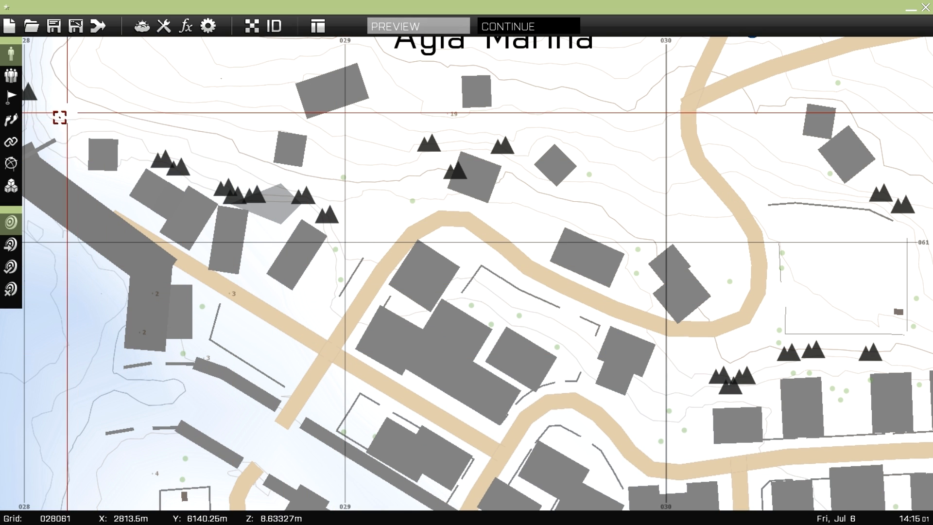
# - Start a new trigger on the obj2 crossroads and set its activation to BLUFOR
pyautogui.click(11, 97)
pyautogui.click(329, 353)
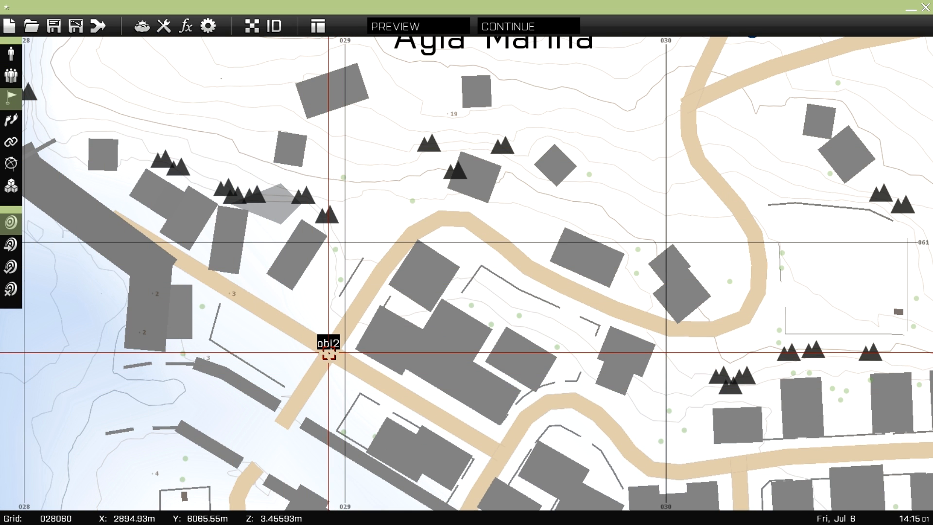
pyautogui.doubleClick(318, 364)
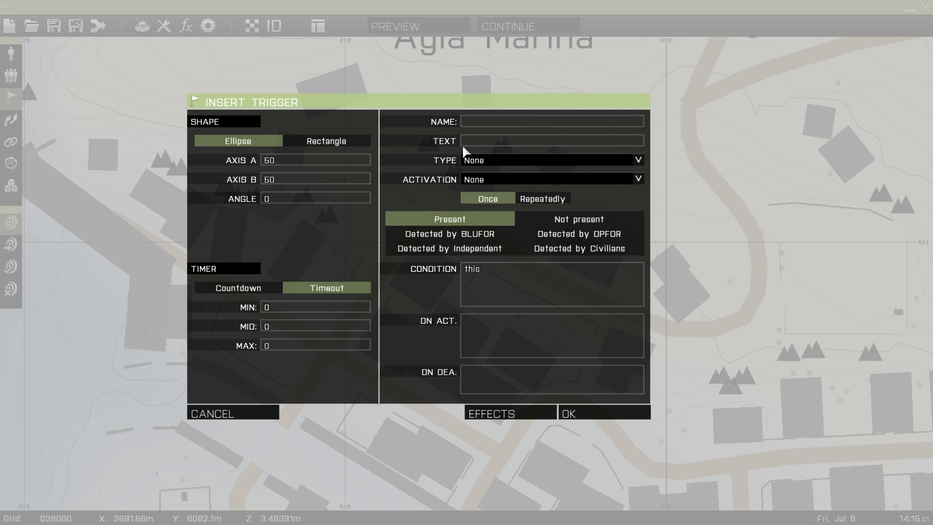
pyautogui.click(497, 180)
pyautogui.click(492, 215)
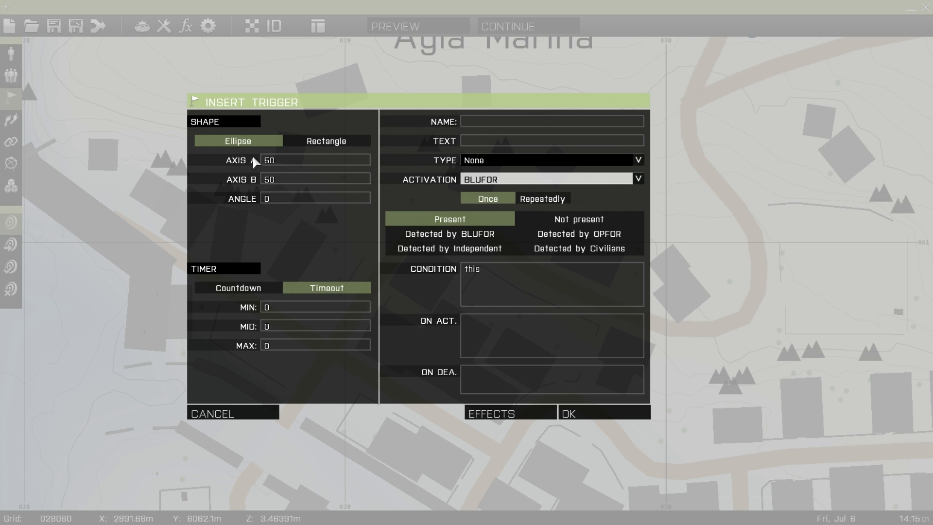
# - Make the trigger a rectangle with axes A and B of 10, insert it, and rotate it to line up with the crossroads
pyautogui.click(296, 159)
pyautogui.click(281, 182)
pyautogui.write('10')
pyautogui.click(326, 143)
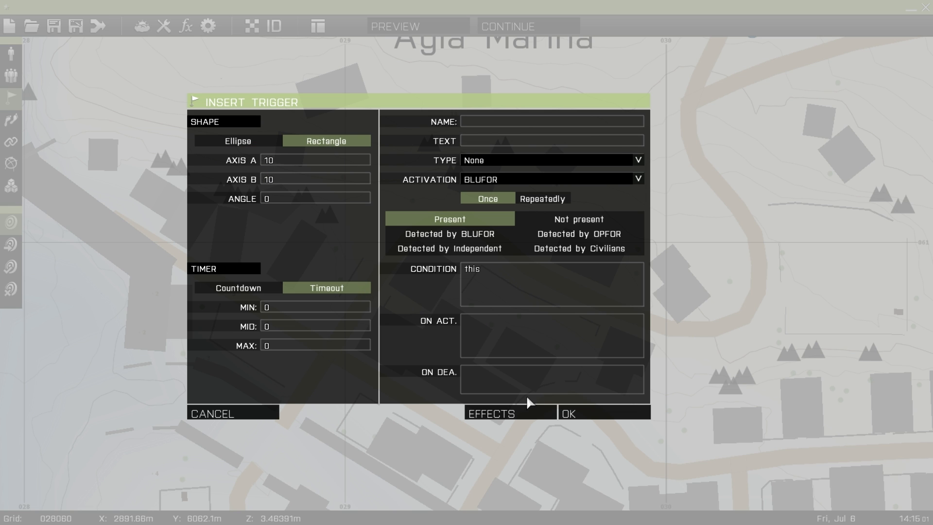
pyautogui.click(568, 412)
pyautogui.keyDown('shift'); pyautogui.moveTo(319, 361); pyautogui.dragTo(457, 346); pyautogui.keyUp('shift')
pyautogui.moveTo(421, 320); pyautogui.dragTo(440, 331, button='right')
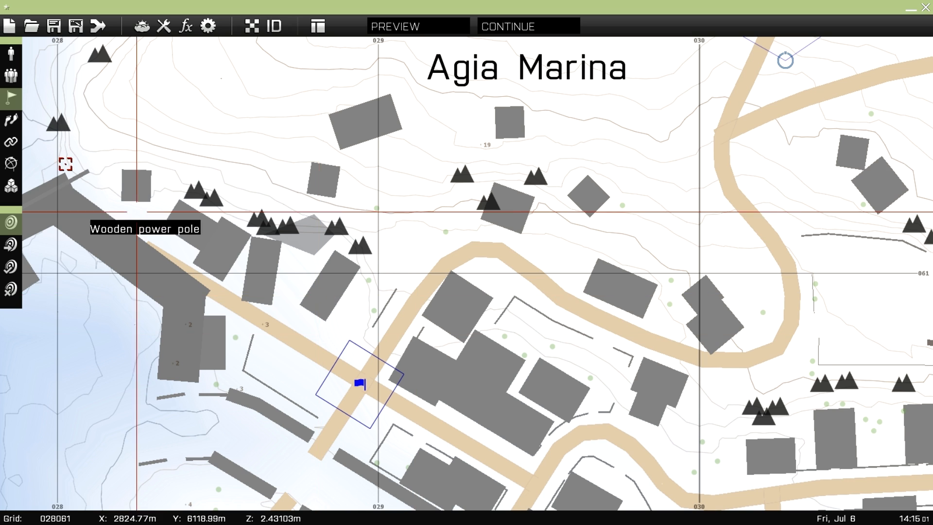
# - Check where the second Create Task module lies relative to the new crossroads trigger
pyautogui.click(11, 186)
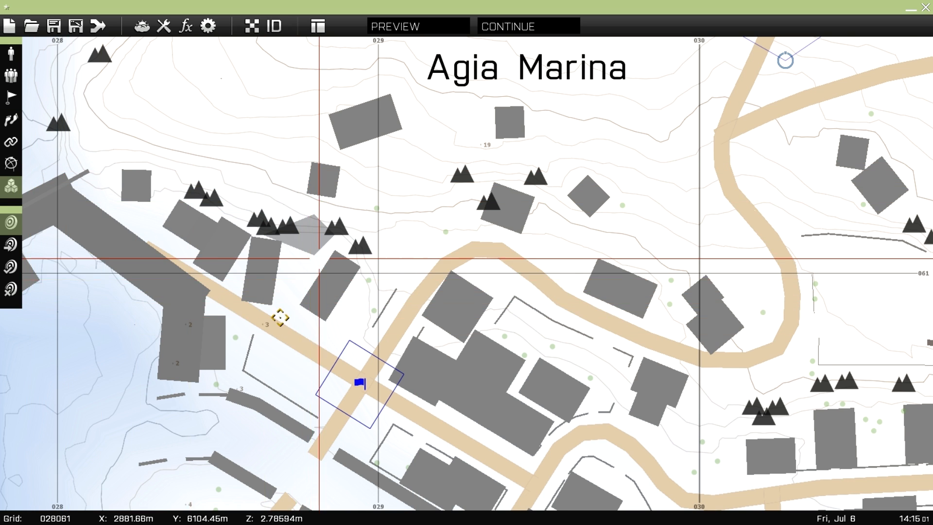
pyautogui.moveTo(306, 287); pyautogui.dragTo(183, 393, button='right')
pyautogui.scroll(-2, 428, 299)
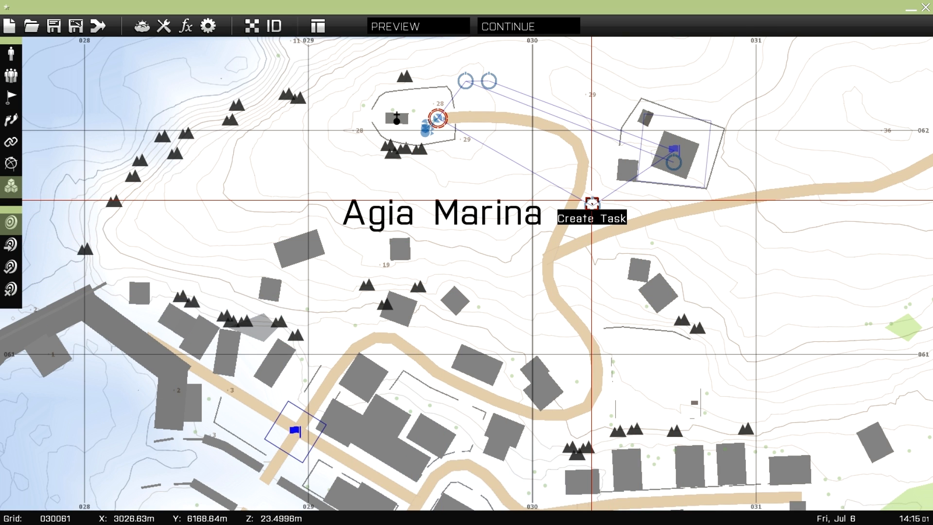
pyautogui.press('F1')
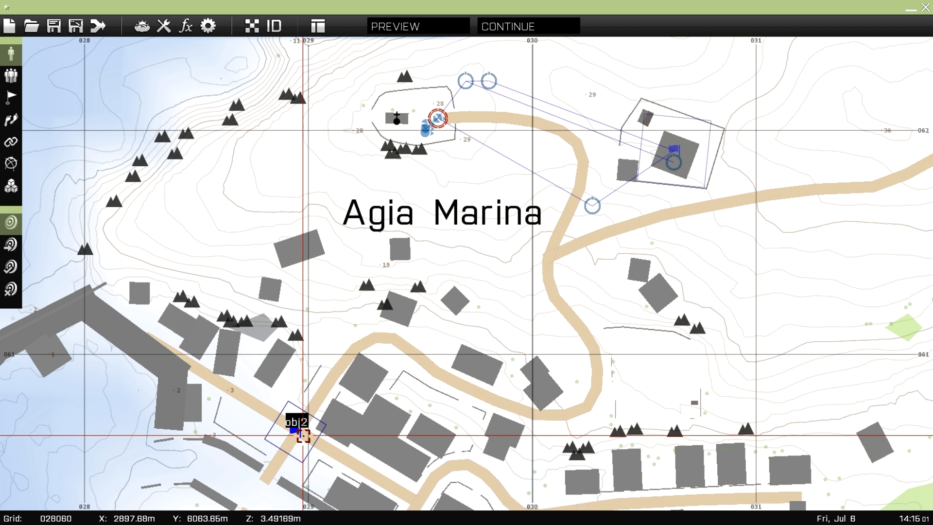
pyautogui.moveTo(276, 417); pyautogui.dragTo(351, 340, button='right')
pyautogui.scroll(1, 350, 340)
pyautogui.scroll(2, 351, 339)
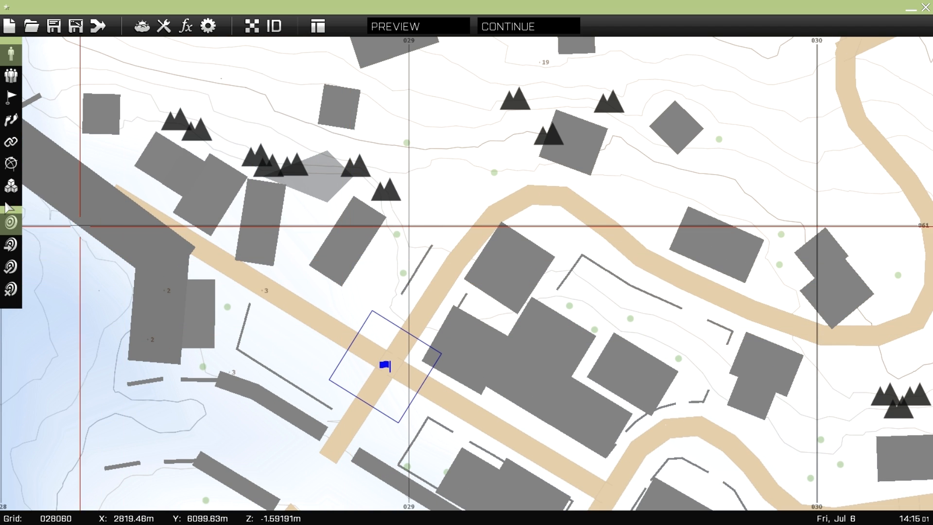
# - Insert an Intel Set Task State module just north of the crossroads trigger with its state set to Canceled
pyautogui.click(14, 194)
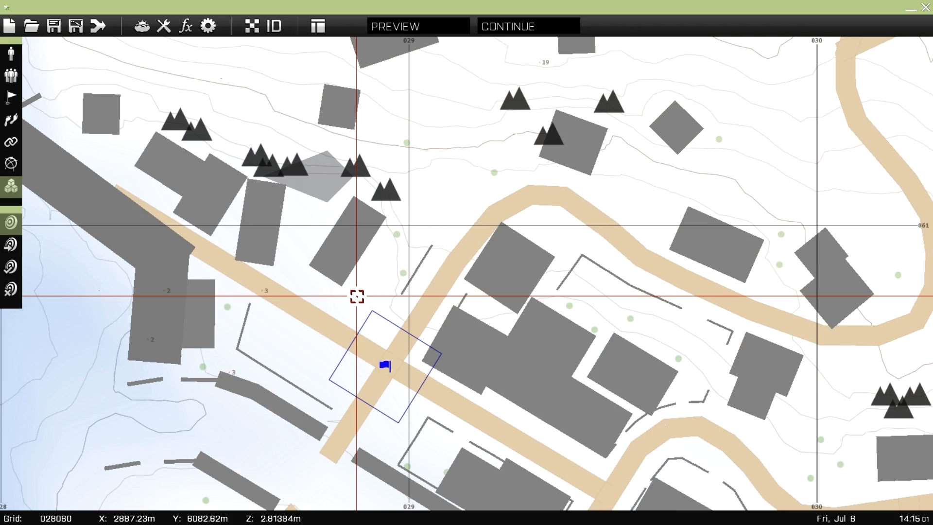
pyautogui.doubleClick(356, 296)
pyautogui.click(334, 142)
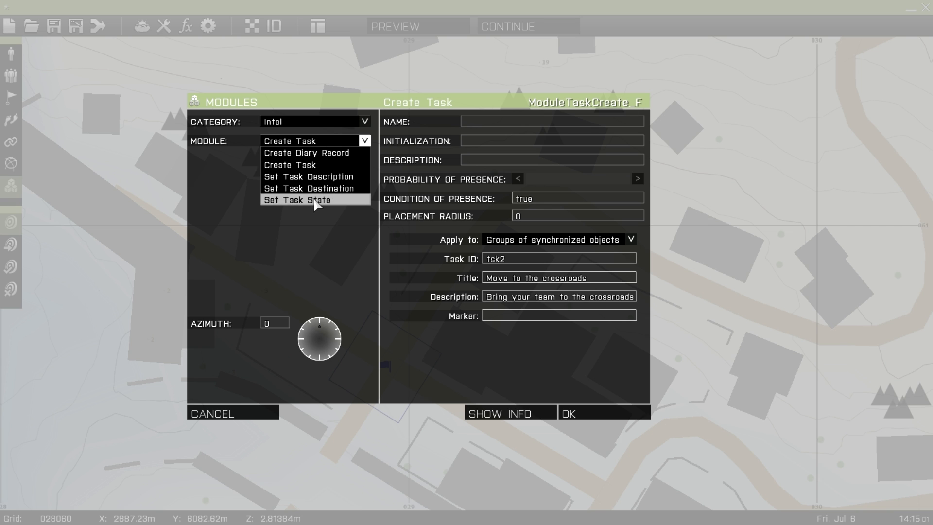
pyautogui.click(316, 202)
pyautogui.click(529, 241)
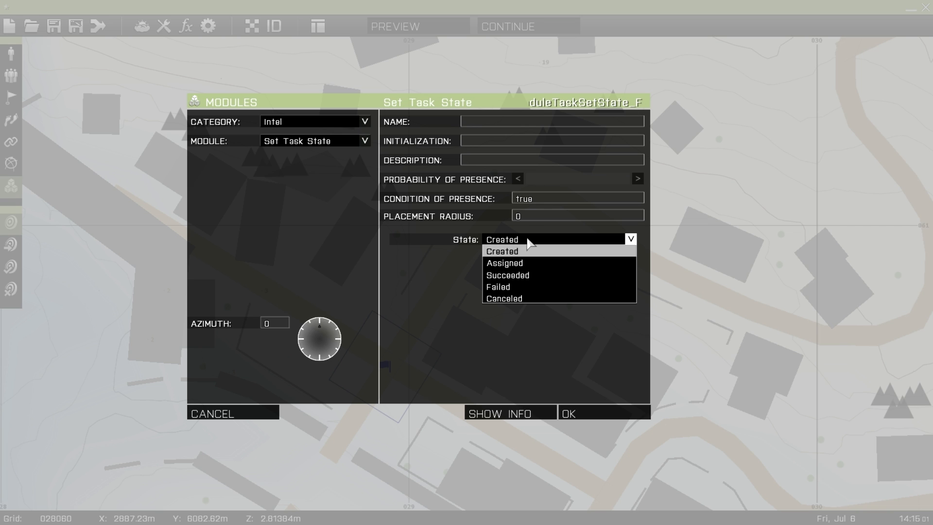
pyautogui.click(508, 299)
pyautogui.click(568, 412)
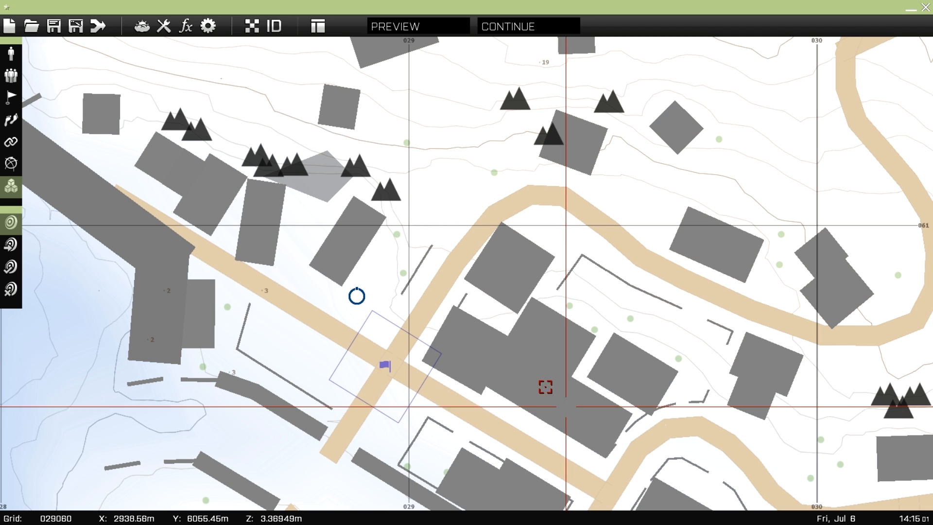
# - Synchronize the crossroads trigger with the Set Task State module, and that module with the second Create Task module
pyautogui.press('F5')
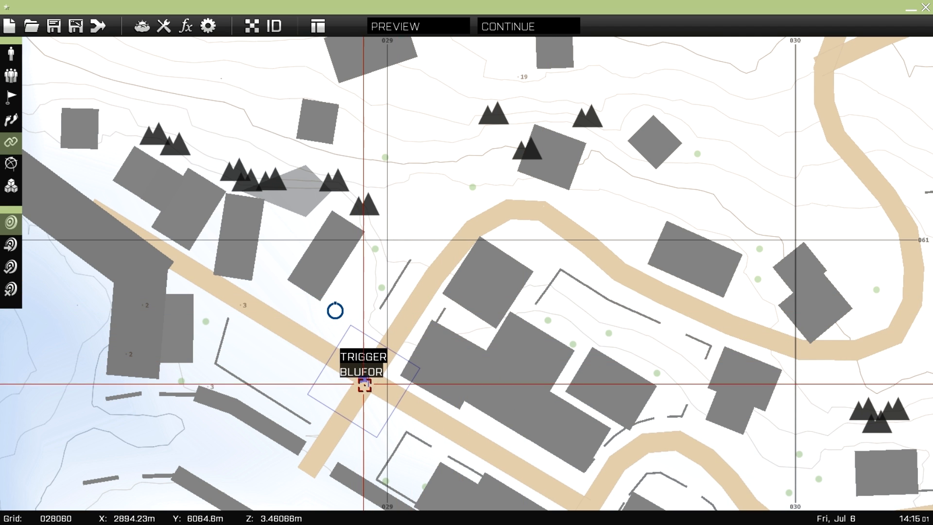
pyautogui.moveTo(363, 381); pyautogui.dragTo(336, 310)
pyautogui.moveTo(339, 309); pyautogui.dragTo(528, 224)
pyautogui.moveTo(529, 224); pyautogui.dragTo(428, 351, button='right')
pyautogui.scroll(-1, 570, 264)
pyautogui.moveTo(428, 351); pyautogui.dragTo(774, 127)
pyautogui.moveTo(550, 294); pyautogui.dragTo(601, 220, button='right')
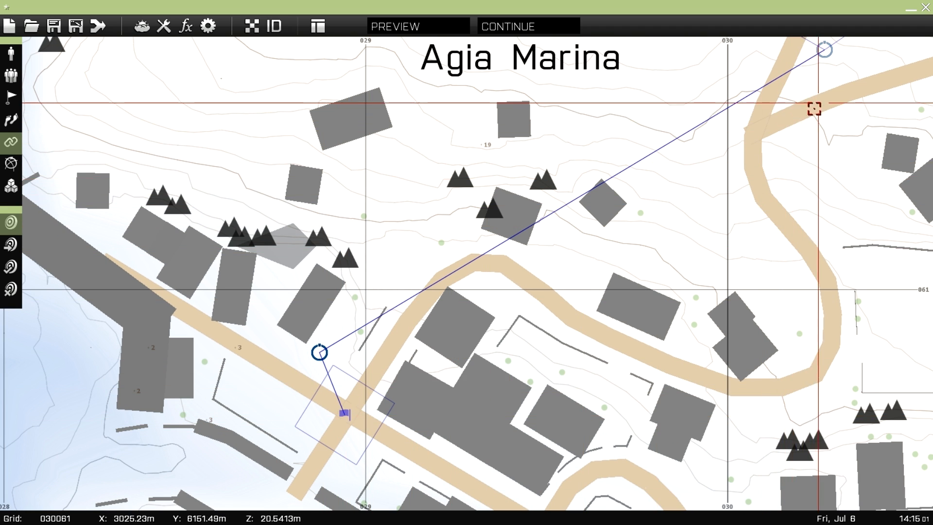
# - Insert an Intel Set Task Destination module near the crossroads with its destination set to Module position
pyautogui.moveTo(825, 65); pyautogui.dragTo(792, 106, button='right')
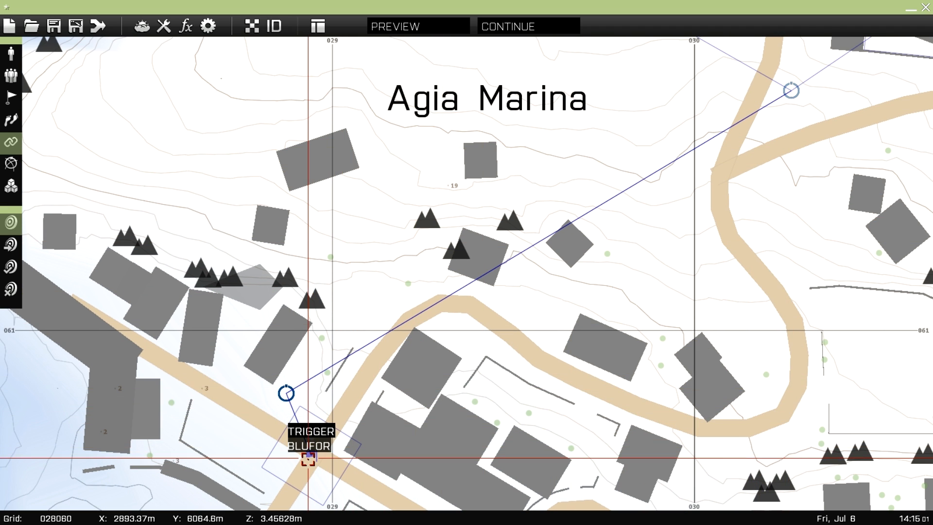
pyautogui.moveTo(430, 400); pyautogui.dragTo(488, 350, button='right')
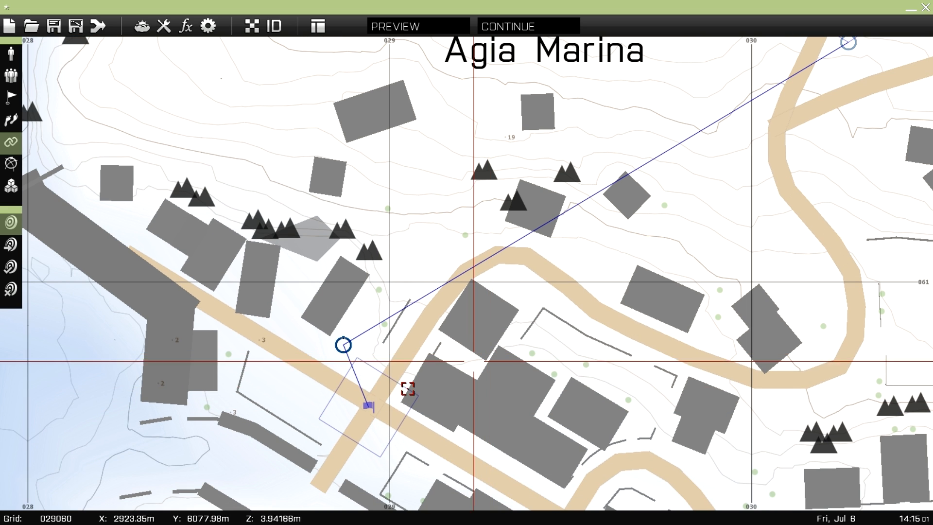
pyautogui.moveTo(323, 398); pyautogui.dragTo(367, 361, button='right')
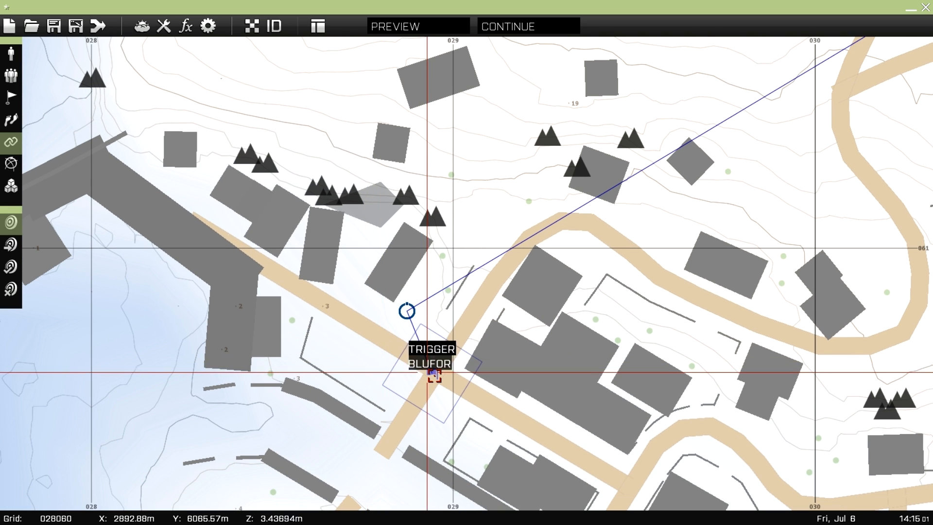
pyautogui.moveTo(484, 327); pyautogui.dragTo(382, 335, button='right')
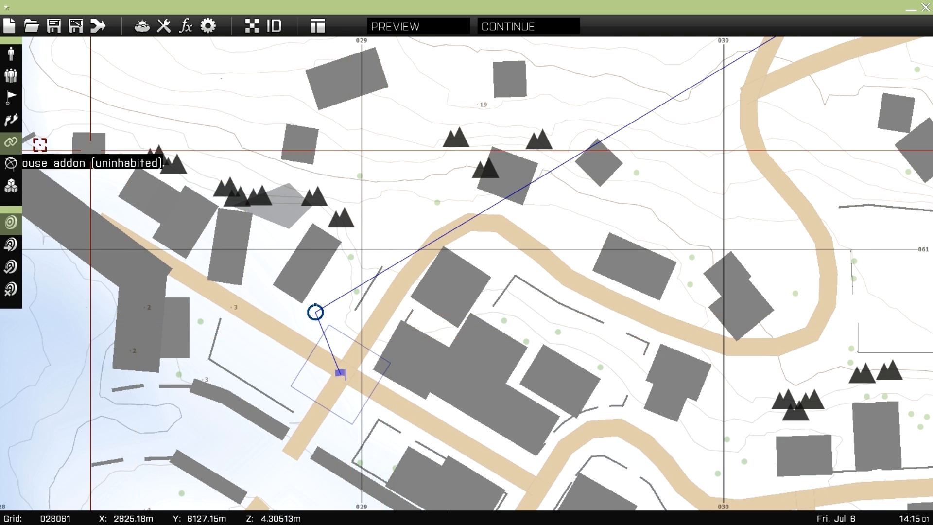
pyautogui.click(11, 190)
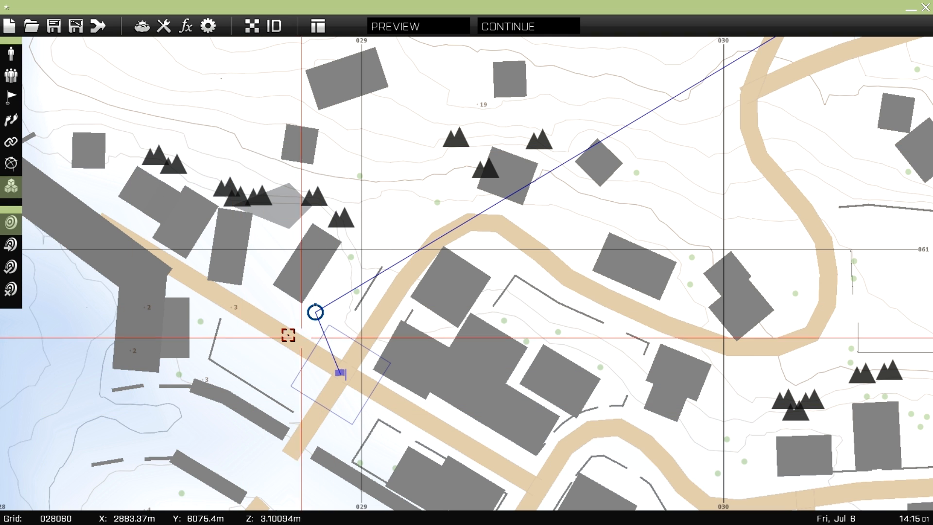
pyautogui.doubleClick(389, 312)
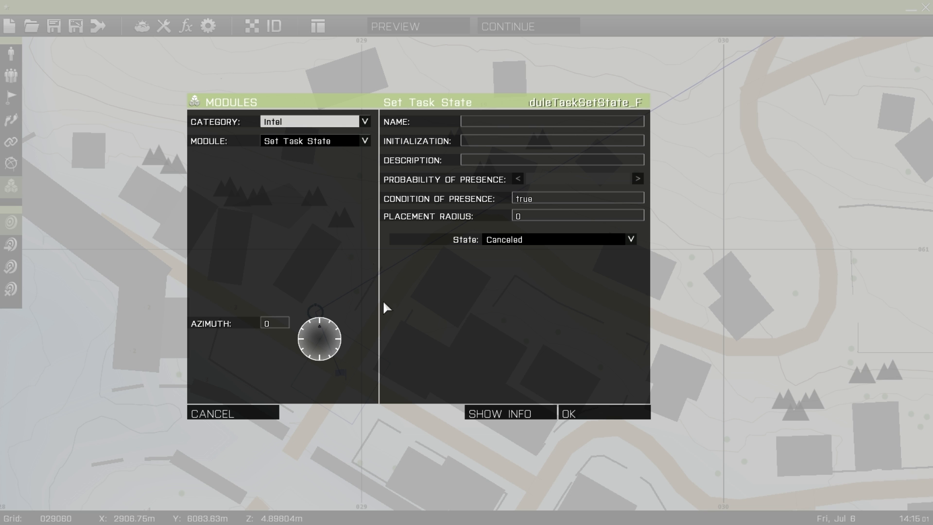
pyautogui.click(331, 141)
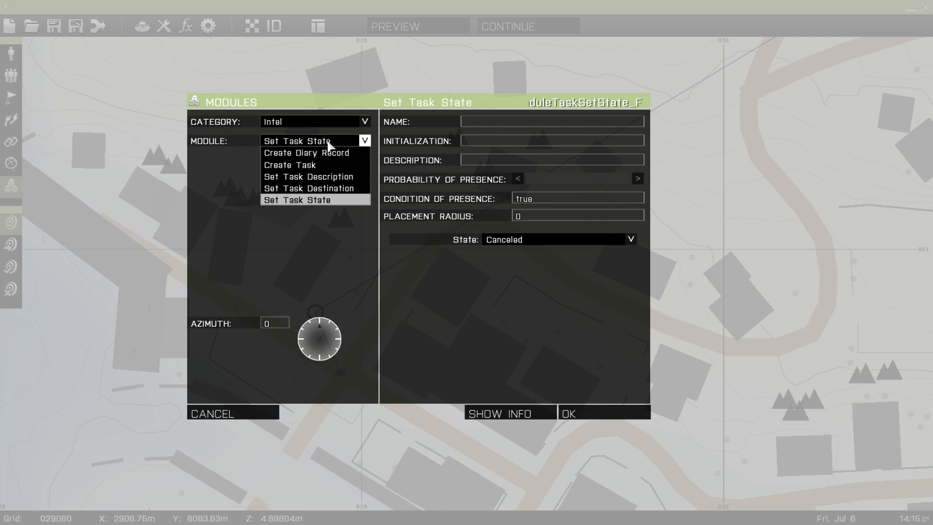
pyautogui.click(326, 189)
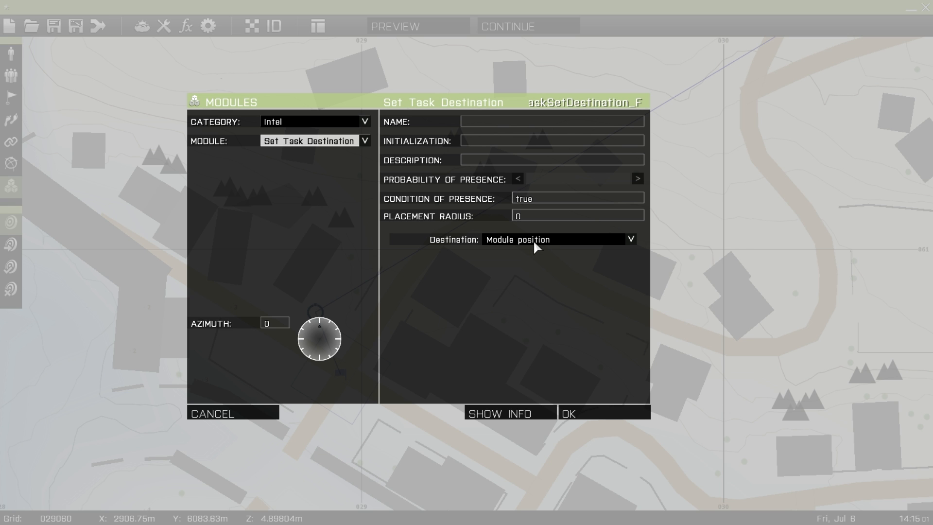
pyautogui.click(581, 414)
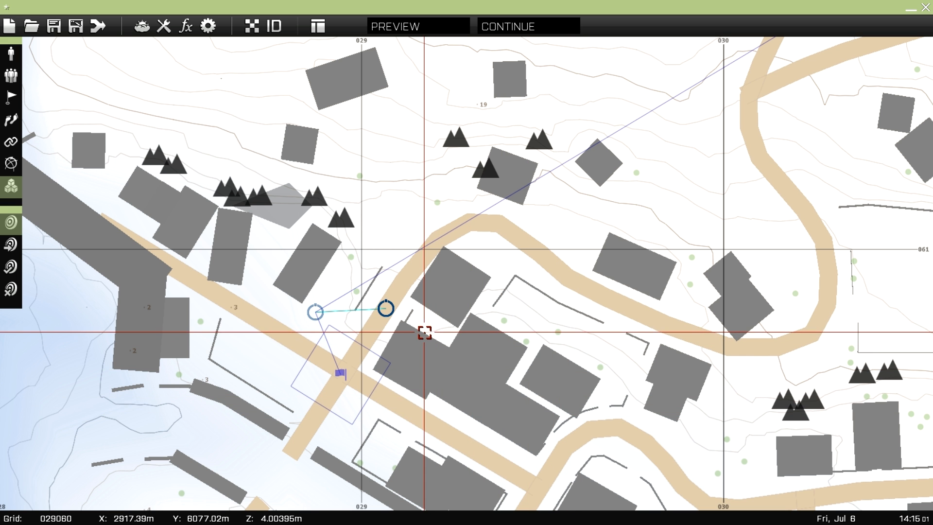
# - Move the Set Task Destination module onto the crossroads beside the trigger
pyautogui.press('F2')
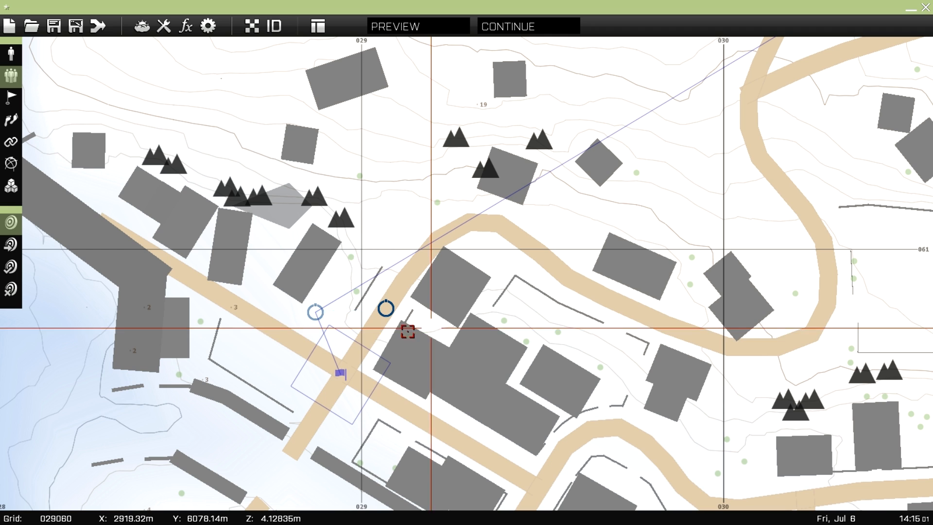
pyautogui.press('F1')
pyautogui.moveTo(387, 313); pyautogui.dragTo(654, 254)
# - Synchronize the Set Task Destination module with the second Create Task module
pyautogui.press('F5')
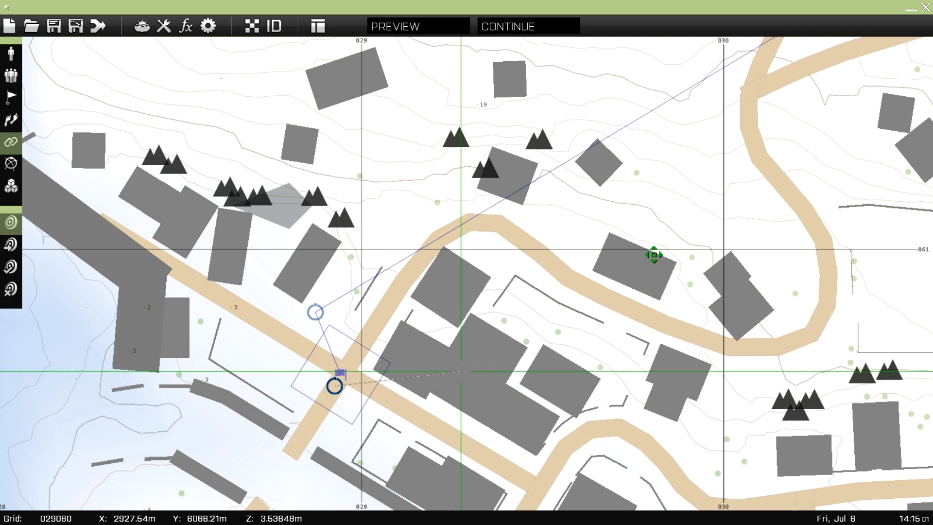
pyautogui.moveTo(671, 238); pyautogui.dragTo(398, 441, button='right')
pyautogui.moveTo(398, 441); pyautogui.dragTo(549, 214)
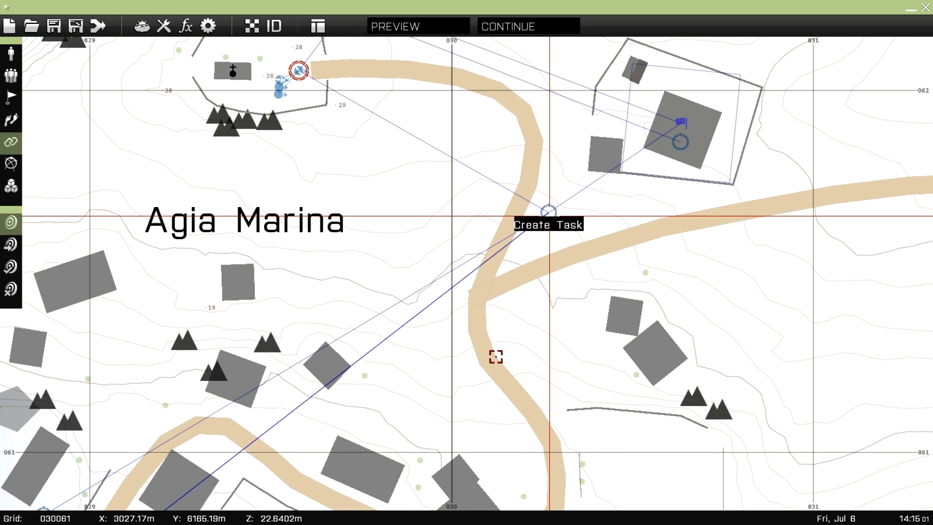
pyautogui.moveTo(454, 387); pyautogui.dragTo(592, 263, button='right')
pyautogui.moveTo(403, 395); pyautogui.dragTo(540, 381, button='right')
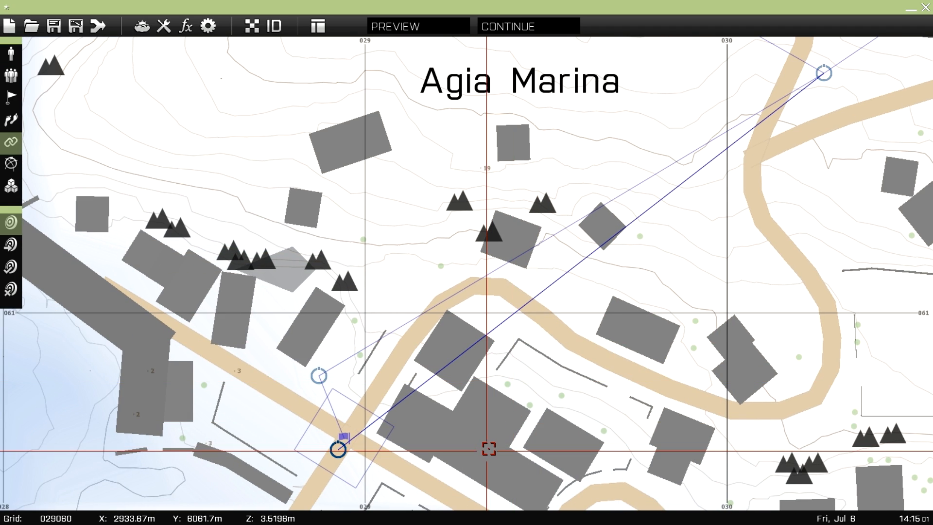
# - Start inserting an Intel Create Task module just west of the crossroads trigger
pyautogui.scroll(-2, 486, 447)
pyautogui.scroll(2, 438, 428)
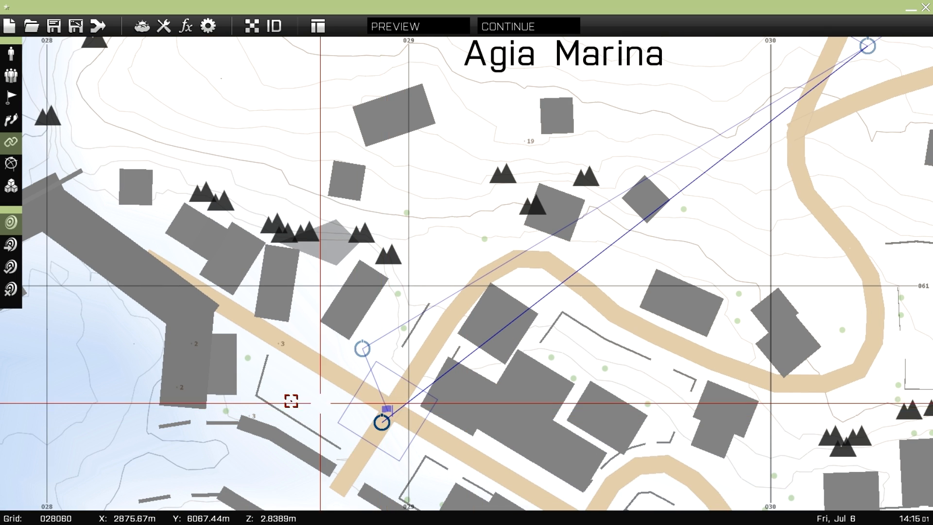
pyautogui.moveTo(292, 400); pyautogui.dragTo(436, 413, button='right')
pyautogui.moveTo(614, 387); pyautogui.dragTo(418, 307, button='right')
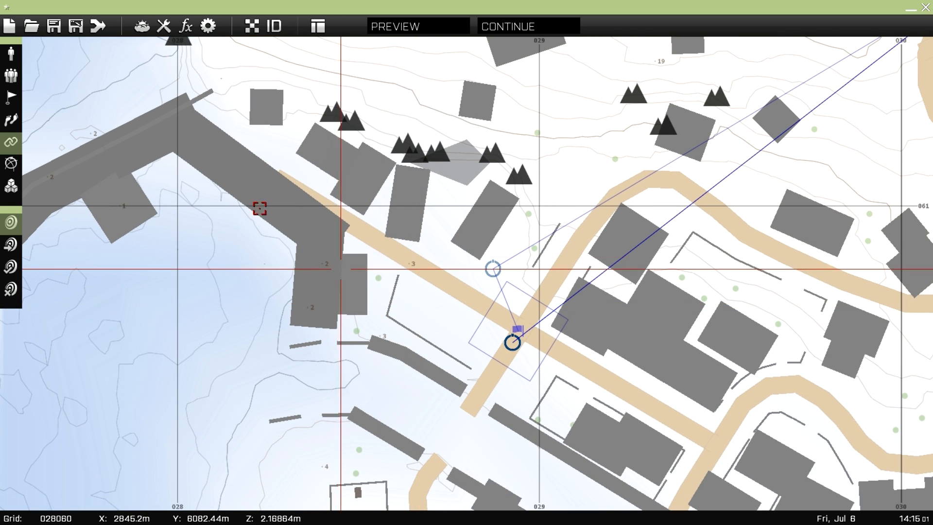
pyautogui.click(11, 187)
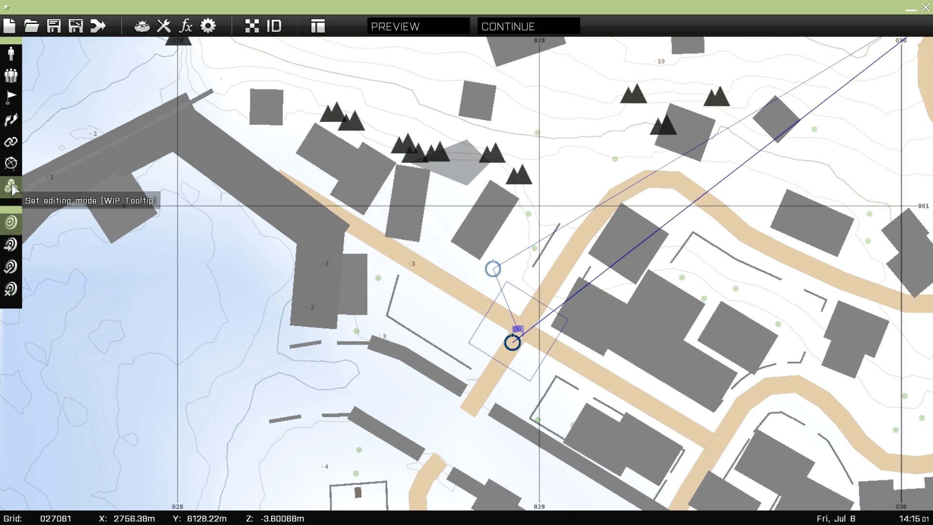
pyautogui.moveTo(361, 277); pyautogui.dragTo(237, 250, button='right')
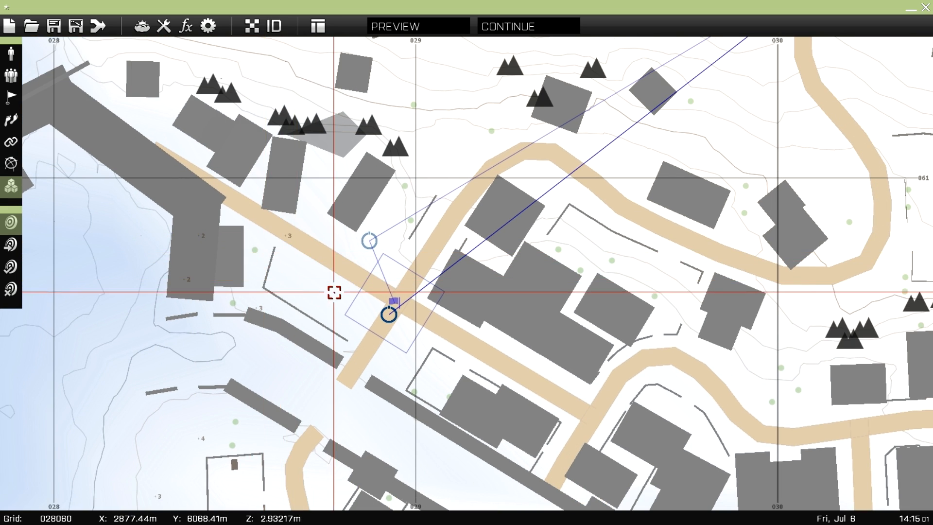
pyautogui.doubleClick(308, 290)
pyautogui.click(307, 141)
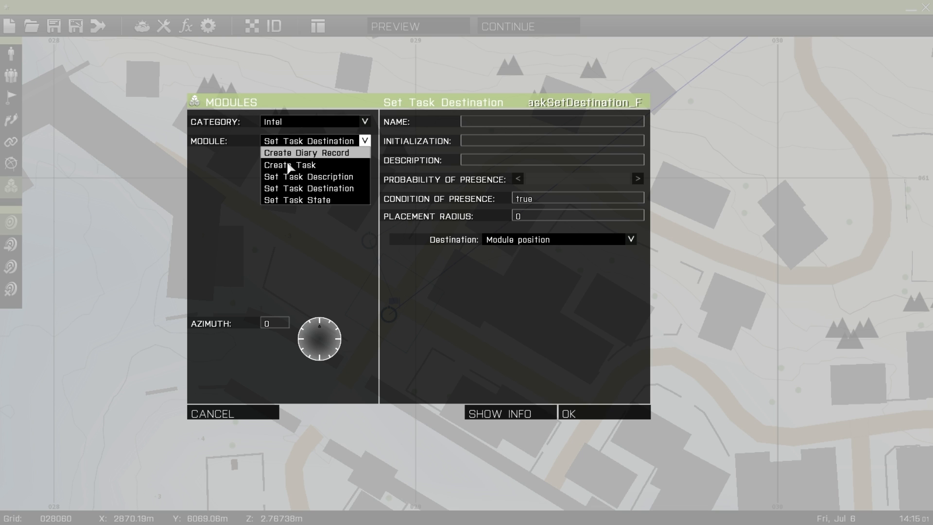
pyautogui.click(297, 163)
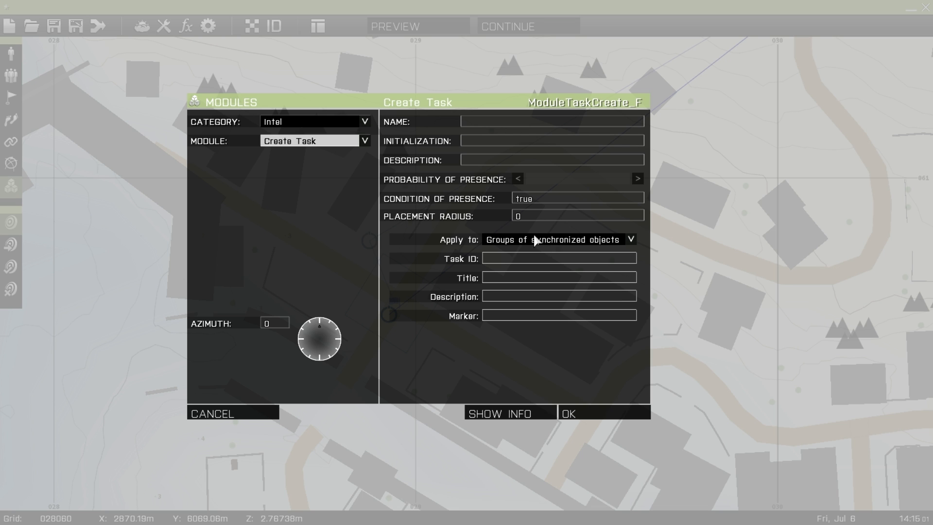
# - Set task ID tsk3, title "Eliminate the Iranian Officer" and description "There is an Iranian Officer by himself at the end of the pier. Take him out."
pyautogui.click(500, 259)
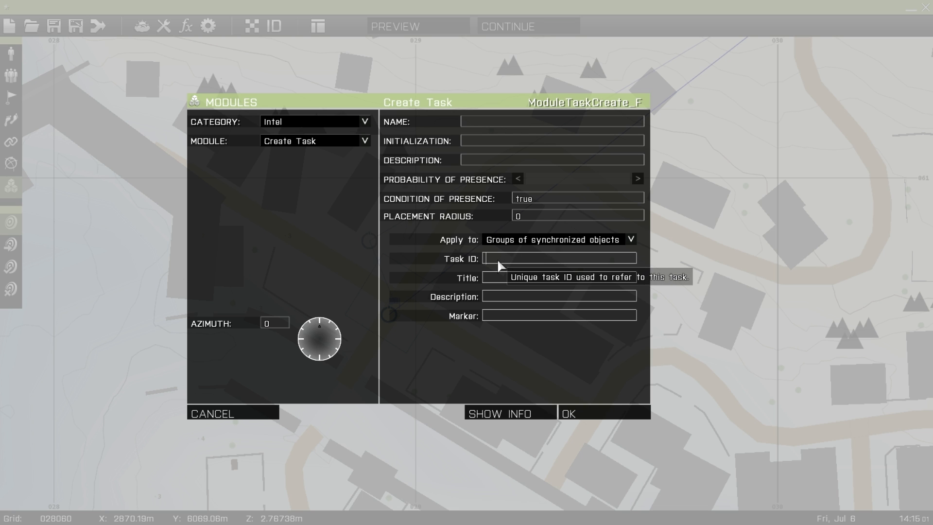
pyautogui.write('tsk3')
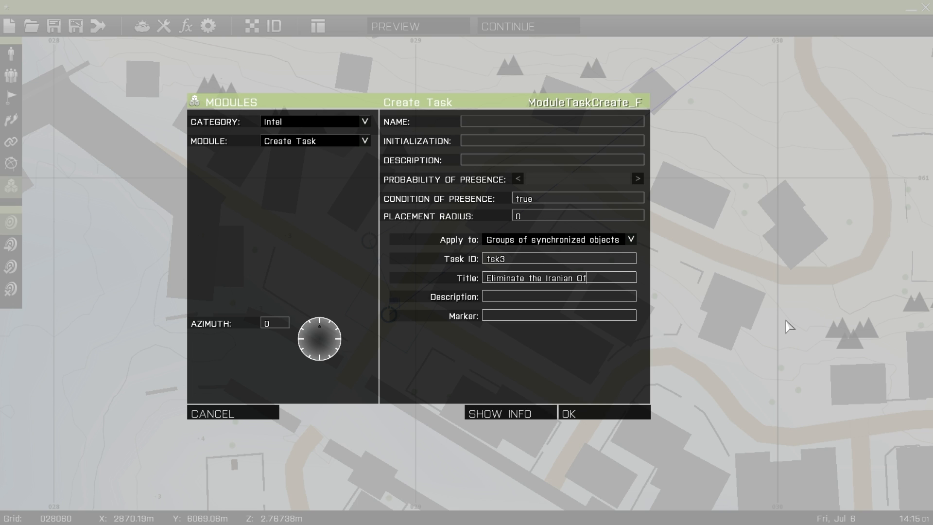
pyautogui.press('Tab')
pyautogui.press('Tab')
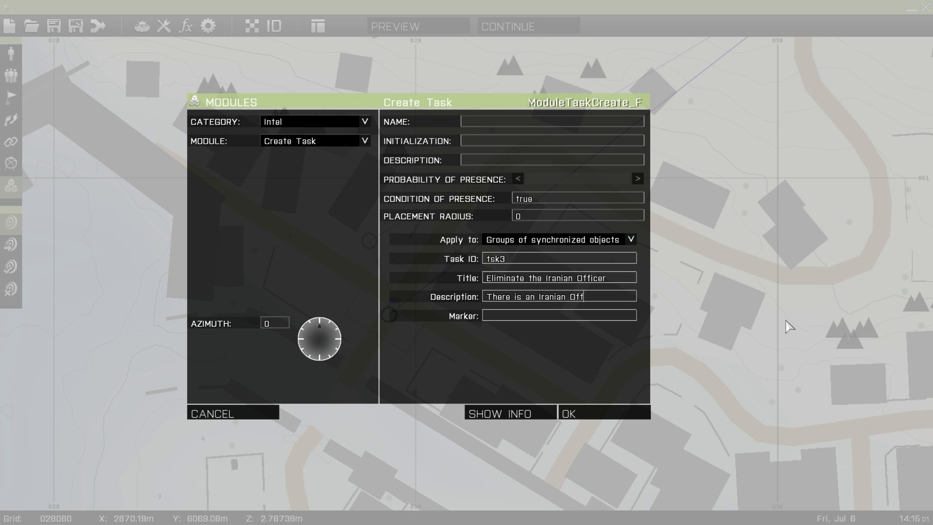
pyautogui.write('self at the en')
pyautogui.write('d of the pier')
pyautogui.write('. Take him out.')
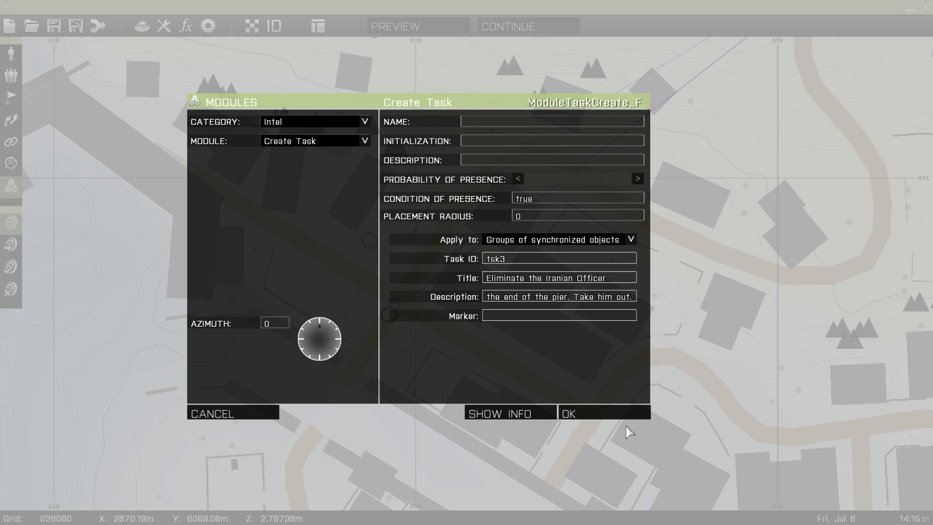
pyautogui.click(601, 415)
# - Insert an empty icon marker named obj3 at the far end of the pier, beside the lighthouse
pyautogui.moveTo(138, 333); pyautogui.dragTo(574, 317, button='right')
pyautogui.scroll(-2, 573, 321)
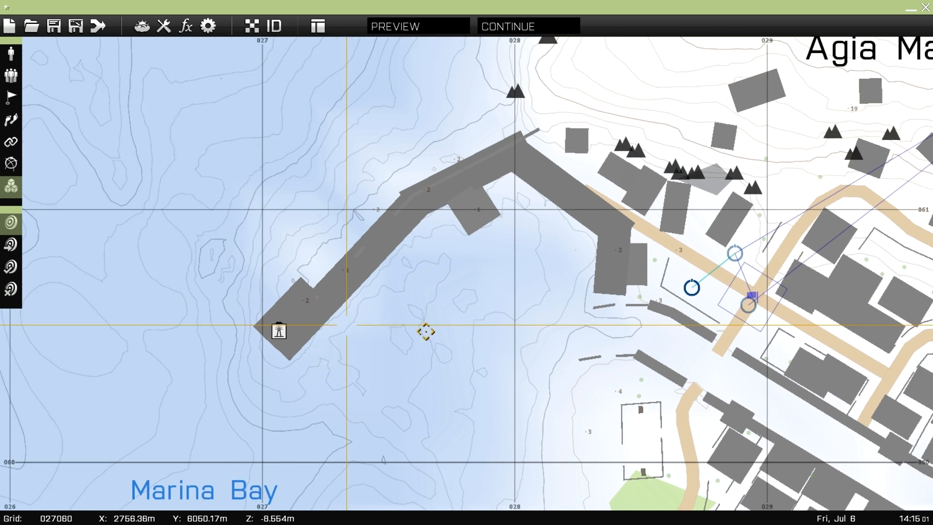
pyautogui.moveTo(347, 325); pyautogui.dragTo(426, 332, button='right')
pyautogui.scroll(2, 359, 334)
pyautogui.click(10, 163)
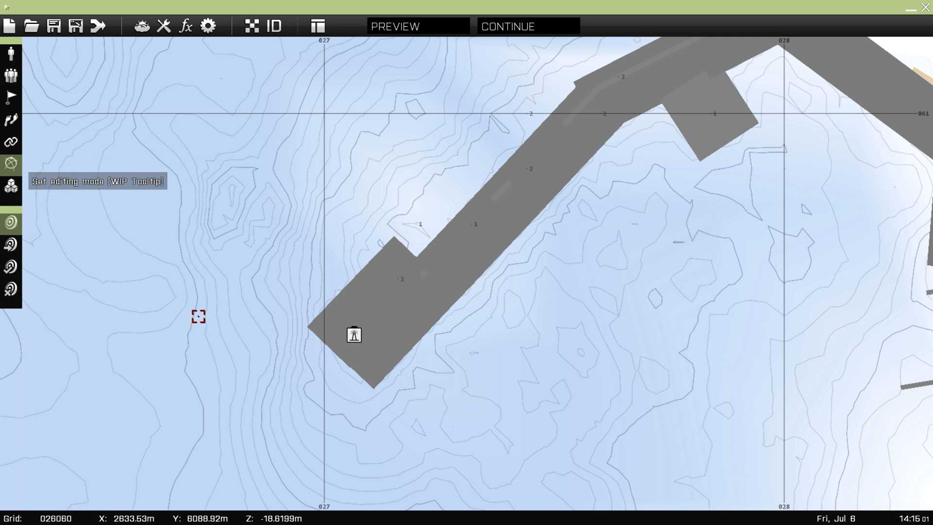
pyautogui.doubleClick(387, 307)
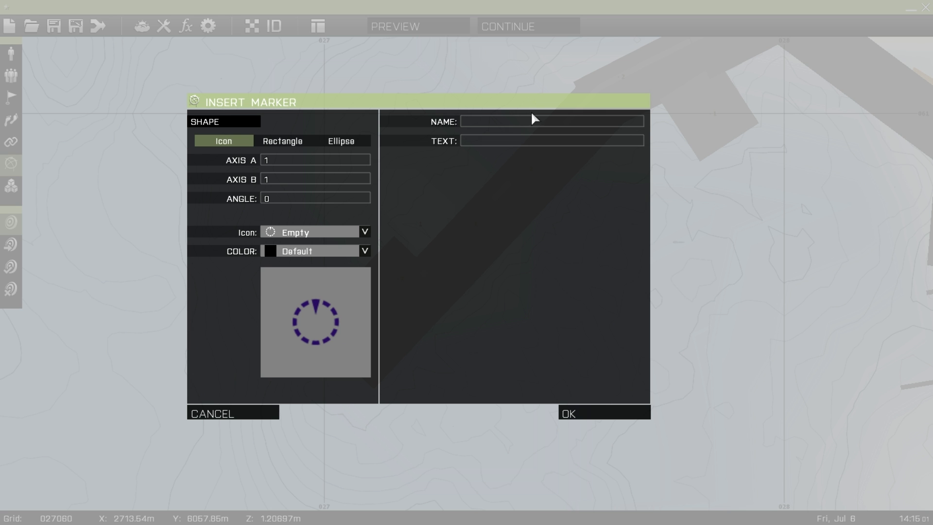
pyautogui.click(515, 121)
pyautogui.write('obj3')
pyautogui.click(604, 413)
# - Reopen the tsk3 Create Task module and insert <marker name = obj3> before "end of the pier" in its description
pyautogui.moveTo(741, 366)
pyautogui.mouseDown(button='right')
pyautogui.moveTo(354, 377)
pyautogui.moveTo(272, 396)
pyautogui.mouseUp(button='right')
pyautogui.scroll(-1, 500, 385)
pyautogui.doubleClick(532, 325)
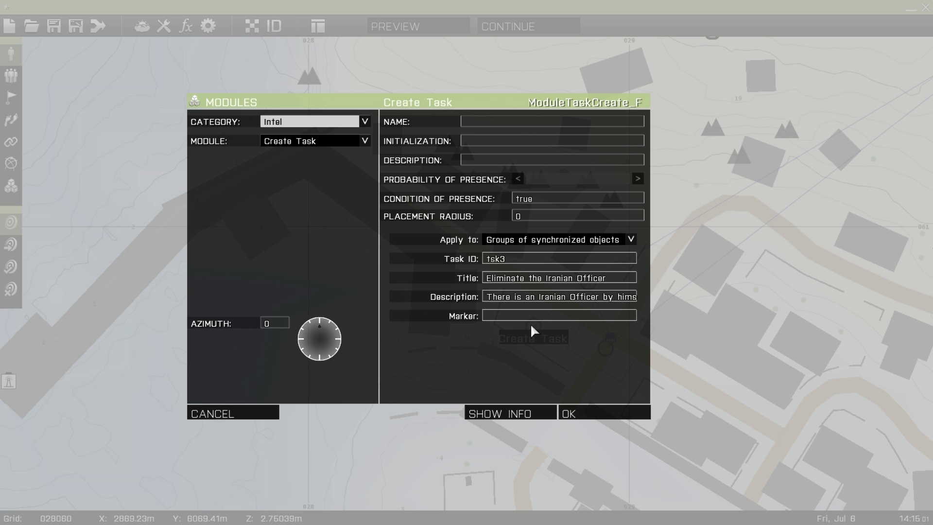
pyautogui.moveTo(584, 295); pyautogui.dragTo(712, 296)
pyautogui.click(603, 296)
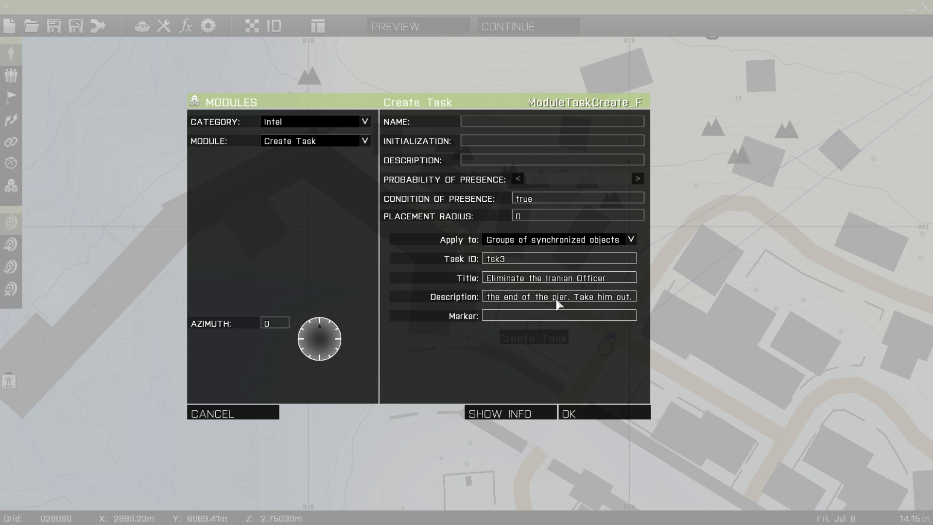
pyautogui.write('<')
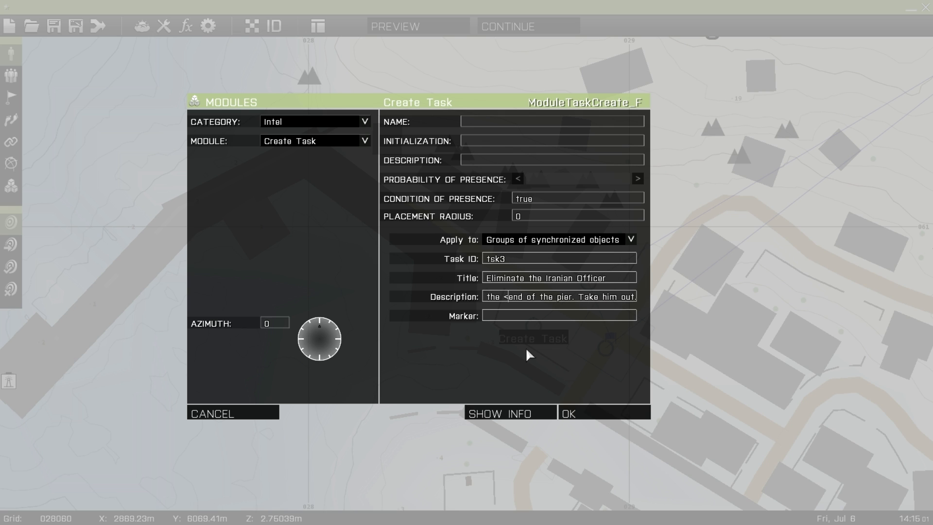
pyautogui.write('mar')
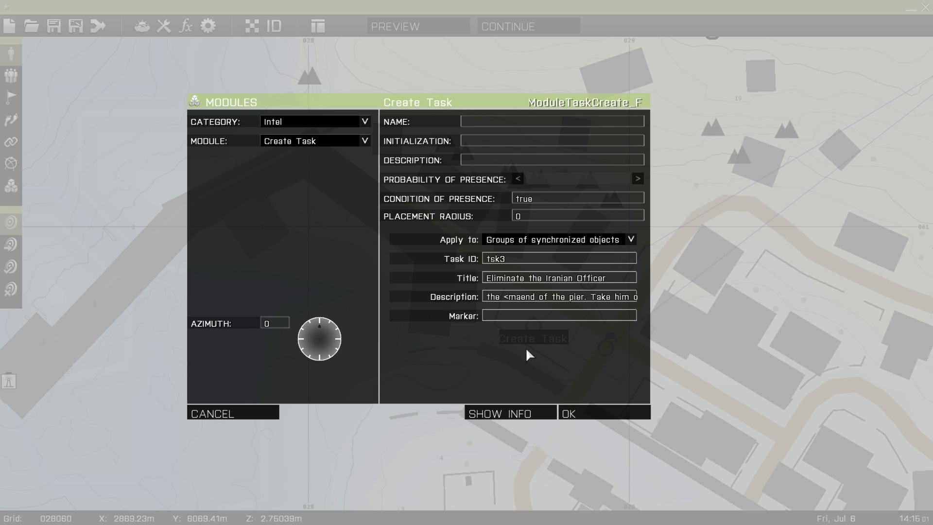
pyautogui.write('ker name ')
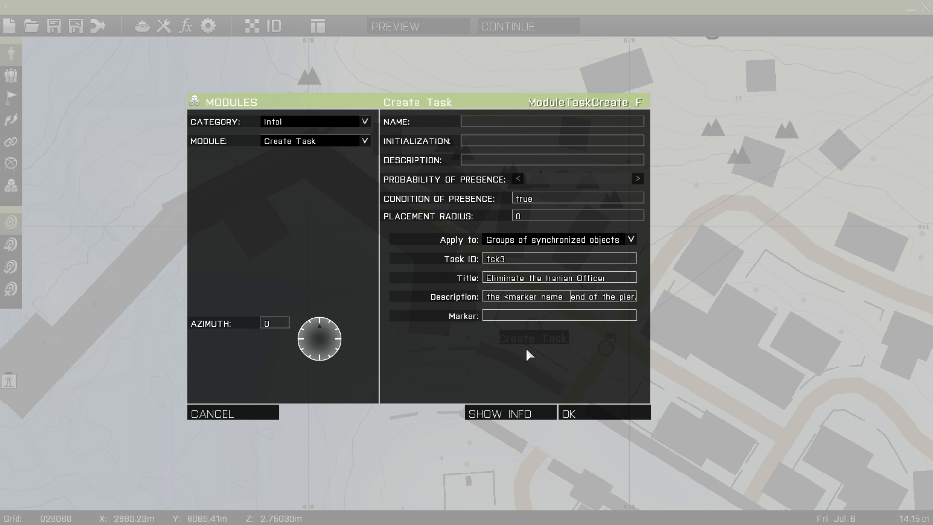
pyautogui.write('= obj3>')
# - Close the marker link with </marker> directly after "pier" in the description and save the module
pyautogui.press('Right')
pyautogui.press('Right')
pyautogui.press('Right')
pyautogui.press('Right')
pyautogui.press('Right')
pyautogui.press('Right')
pyautogui.press('Right')
pyautogui.press('Right')
pyautogui.press('Right')
pyautogui.press('Right')
pyautogui.press('Right')
pyautogui.press('Right')
pyautogui.press('Right')
pyautogui.press('Right')
pyautogui.press('Right')
pyautogui.press('Right')
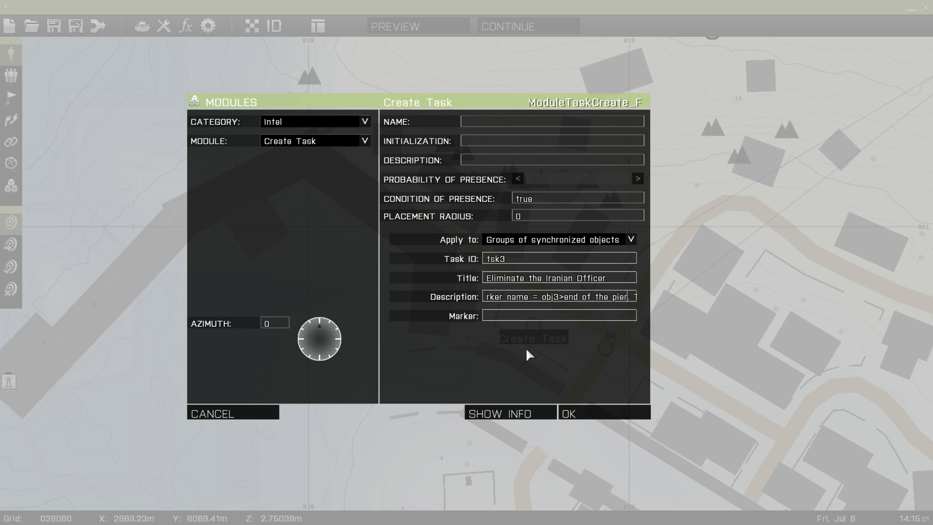
pyautogui.write('</mark')
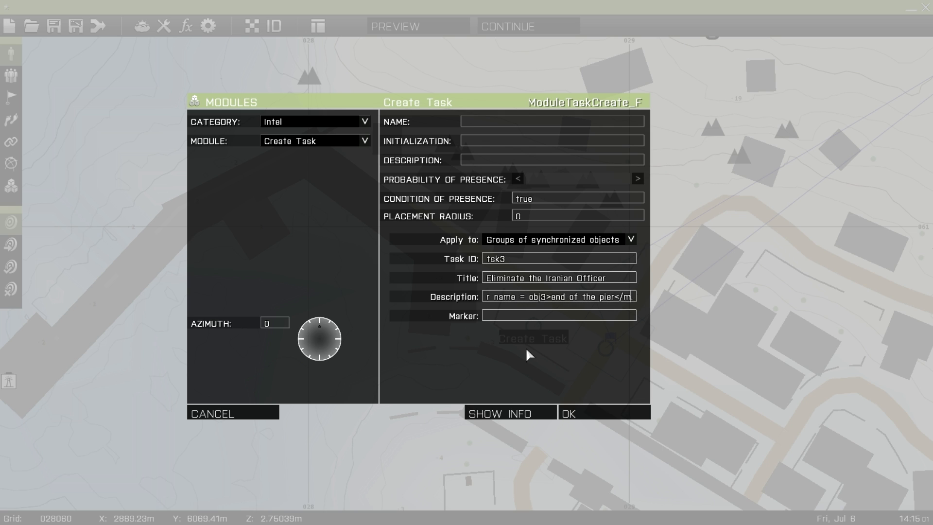
pyautogui.write('er>.')
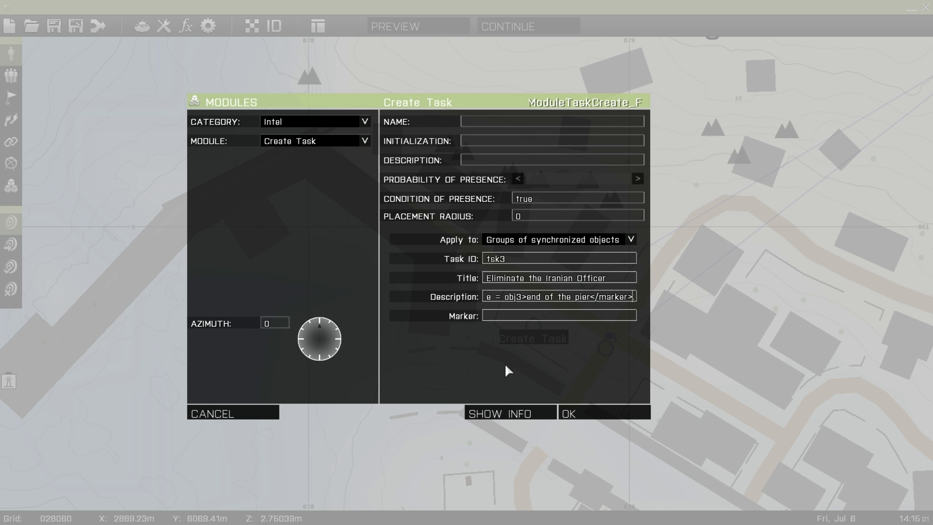
pyautogui.click(607, 417)
# - Synchronize the crossroads trigger with the new Create Task module for the Iranian Officer
pyautogui.moveTo(504, 407); pyautogui.dragTo(445, 426, button='right')
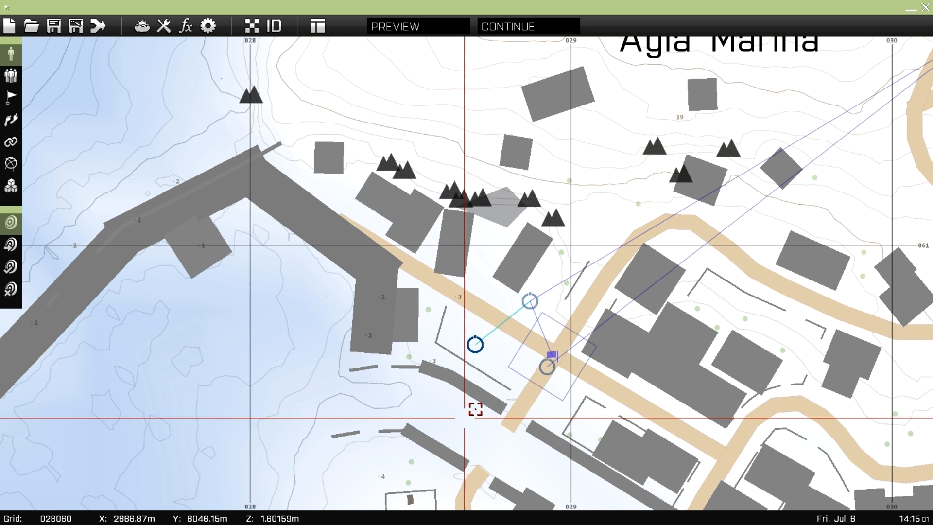
pyautogui.press('F2')
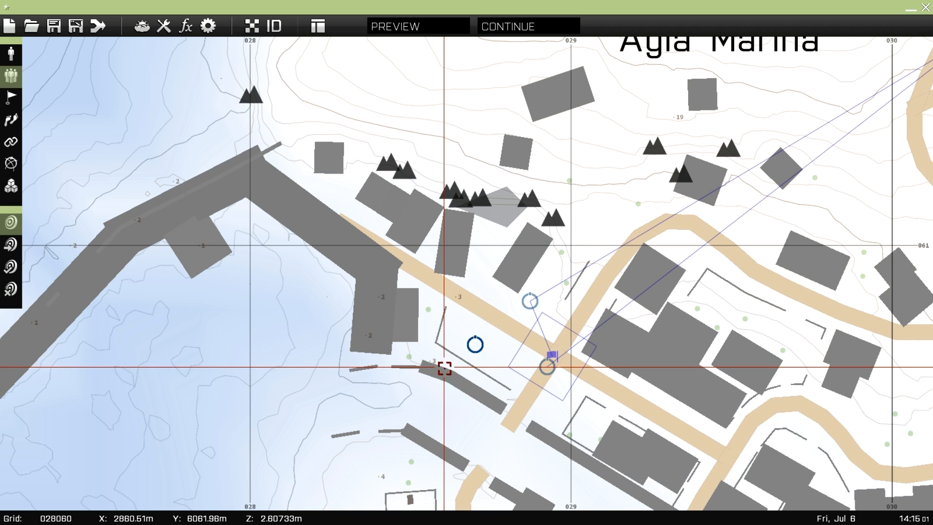
pyautogui.scroll(2, 462, 413)
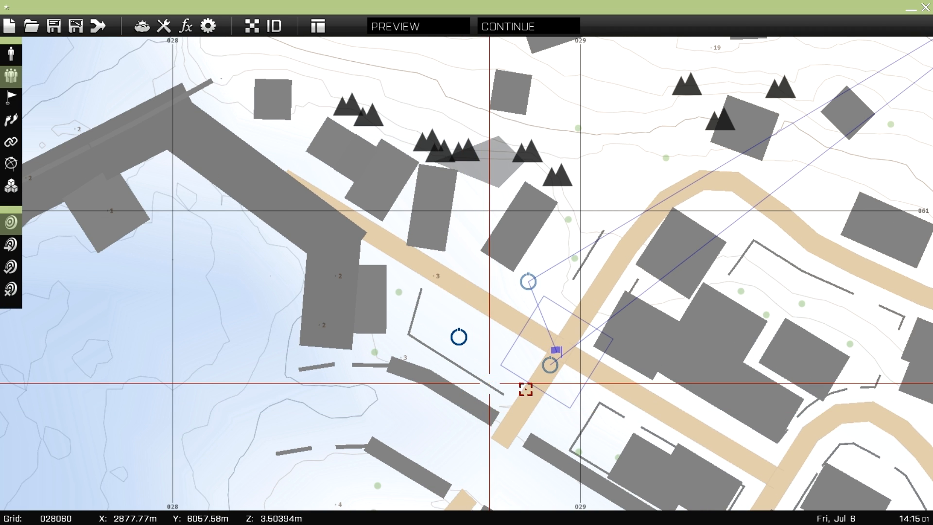
pyautogui.press('F5')
pyautogui.moveTo(558, 351); pyautogui.dragTo(459, 337)
# - Insert an OPFOR Rifleman next to the lighthouse at the pier's end, with elevation 2 and rank Colonel
pyautogui.moveTo(99, 376); pyautogui.dragTo(404, 282, button='right')
pyautogui.scroll(-1, 327, 340)
pyautogui.moveTo(291, 367); pyautogui.dragTo(335, 373, button='right')
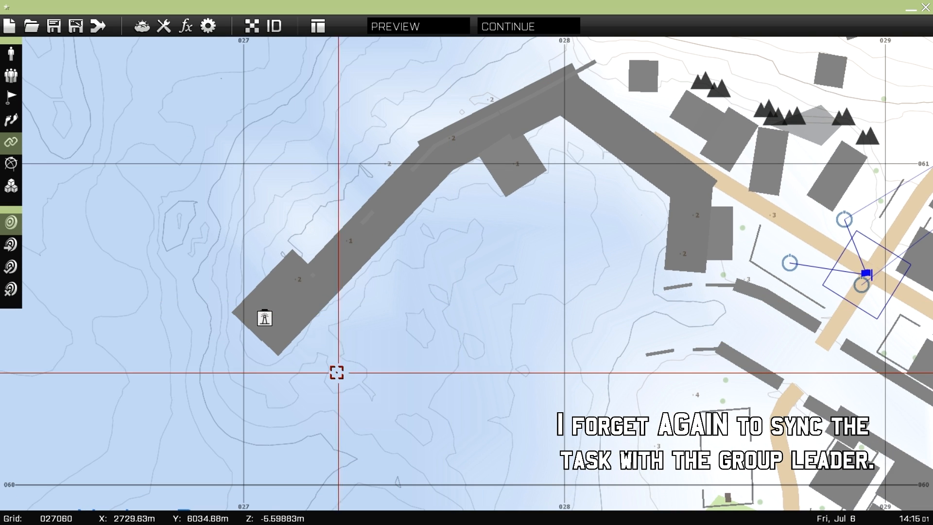
pyautogui.moveTo(329, 363); pyautogui.dragTo(357, 361, button='right')
pyautogui.scroll(1, 349, 361)
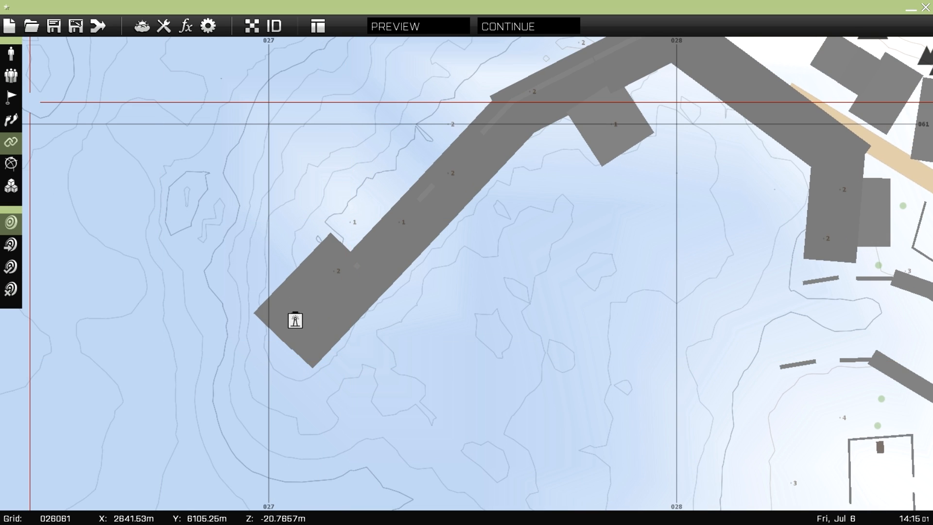
pyautogui.click(10, 54)
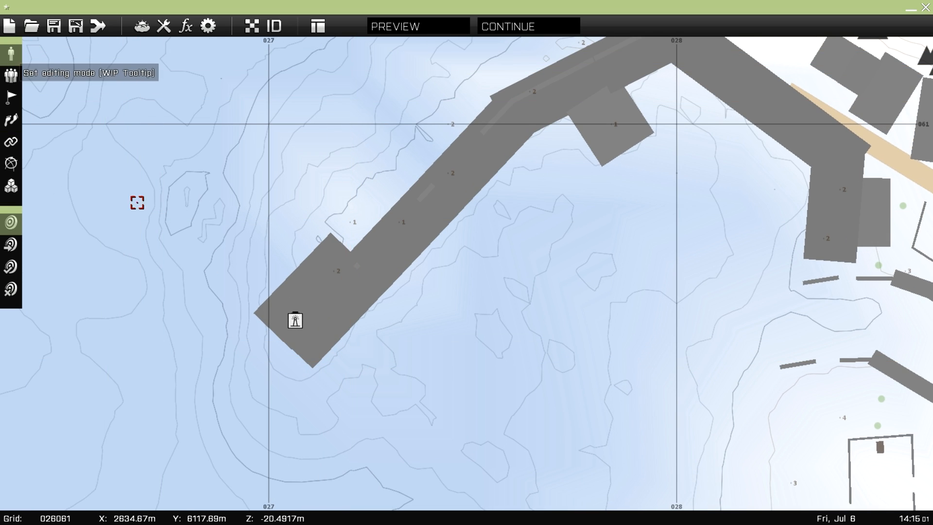
pyautogui.scroll(1, 314, 305)
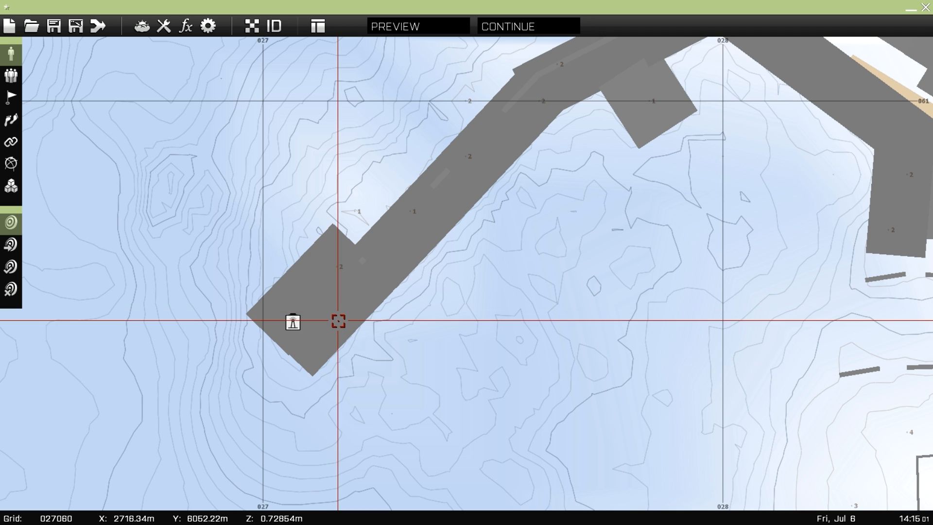
pyautogui.doubleClick(339, 321)
pyautogui.click(328, 123)
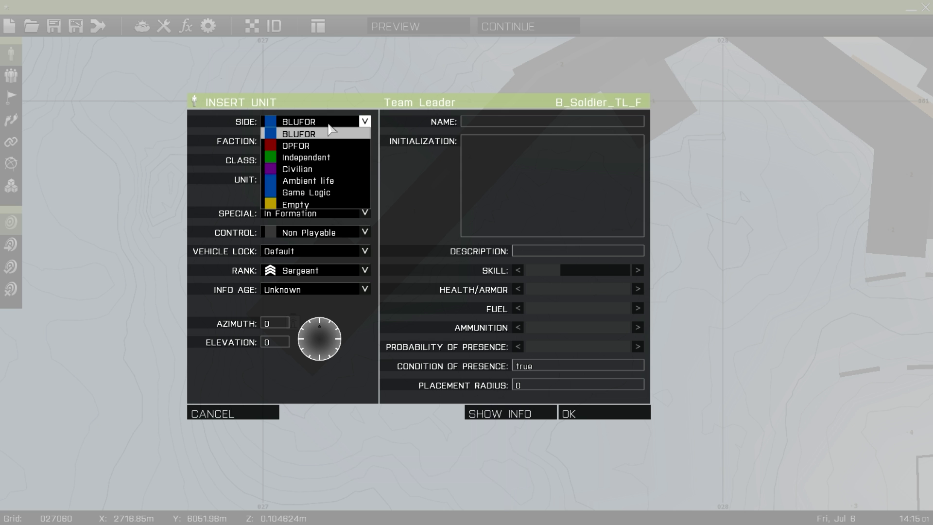
pyautogui.click(311, 146)
pyautogui.click(263, 343)
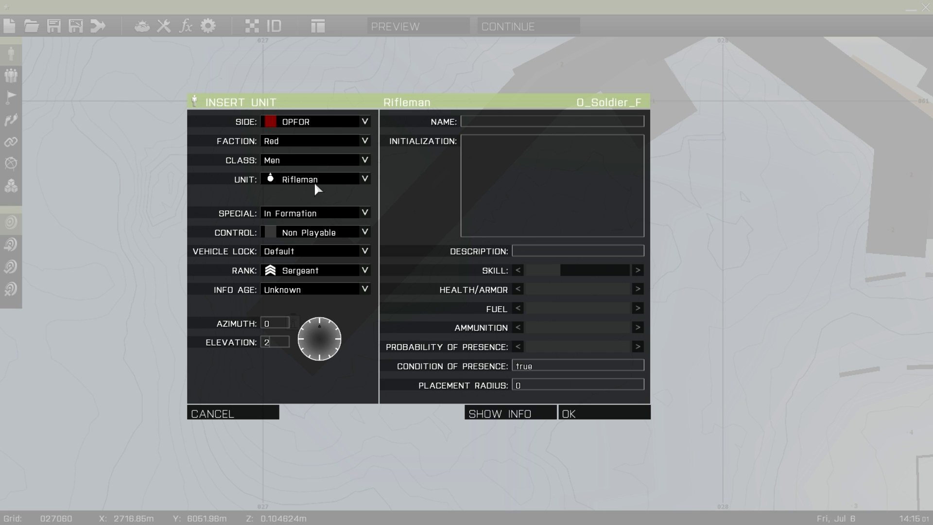
pyautogui.click(303, 270)
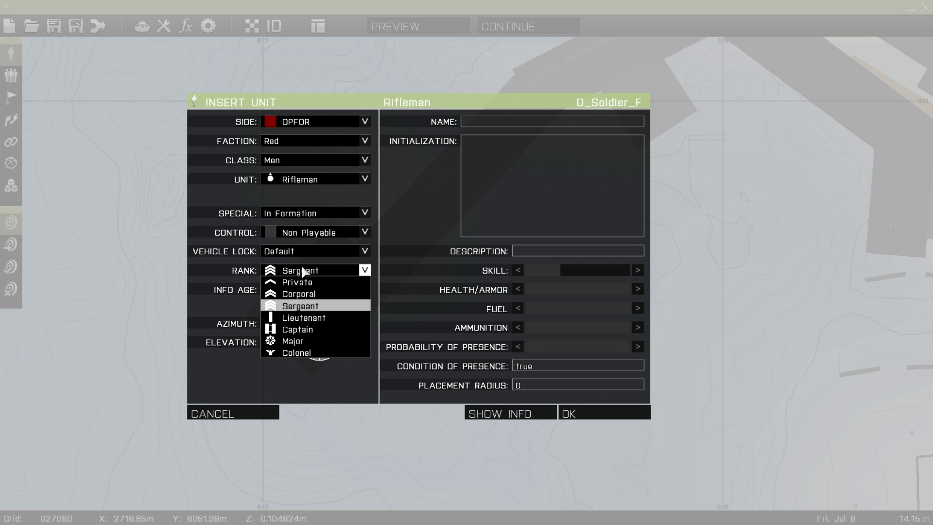
pyautogui.click(304, 353)
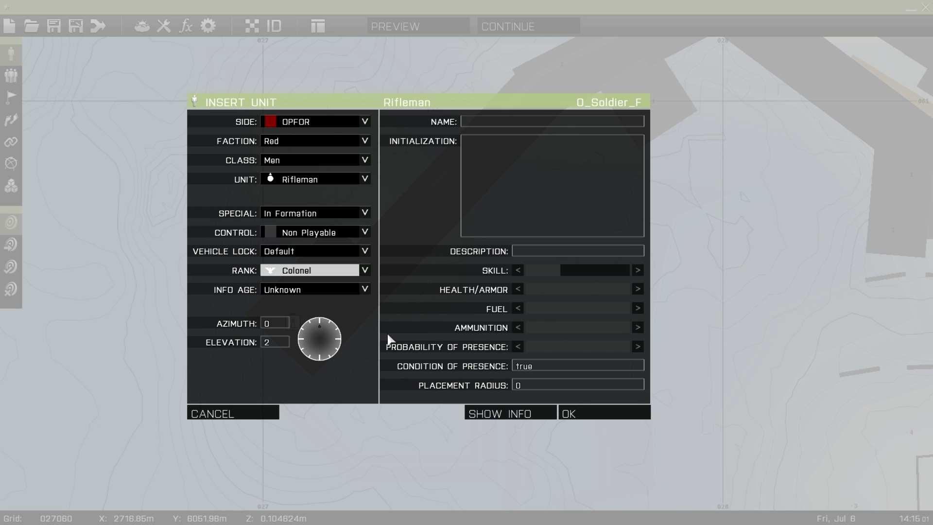
pyautogui.click(558, 407)
# - Add a MOVE waypoint for the OPFOR officer on the small lighthouse, using house position #2
pyautogui.press('F4')
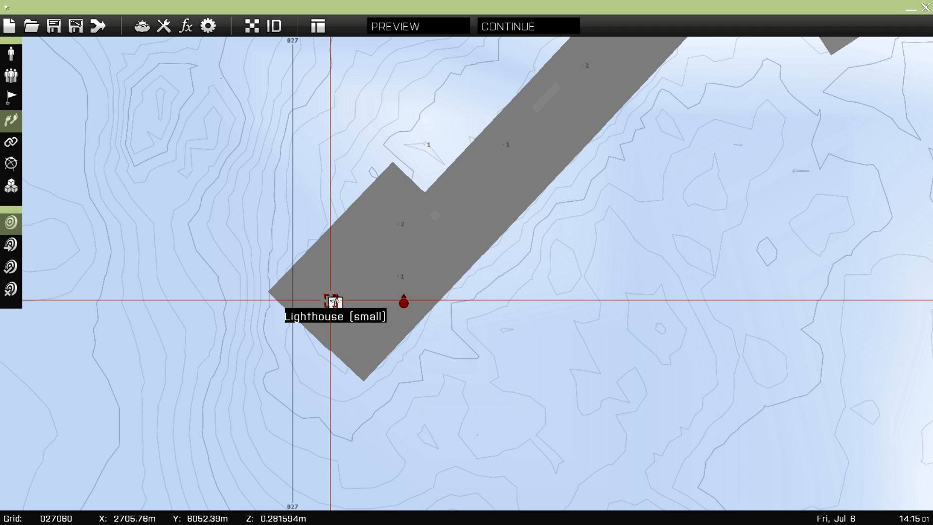
pyautogui.doubleClick(335, 304)
pyautogui.click(330, 234)
pyautogui.click(340, 254)
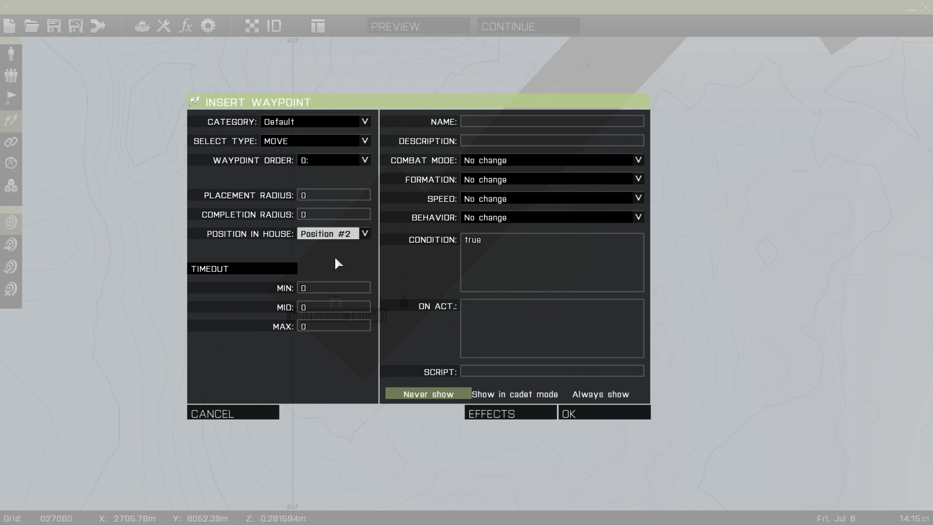
pyautogui.click(591, 412)
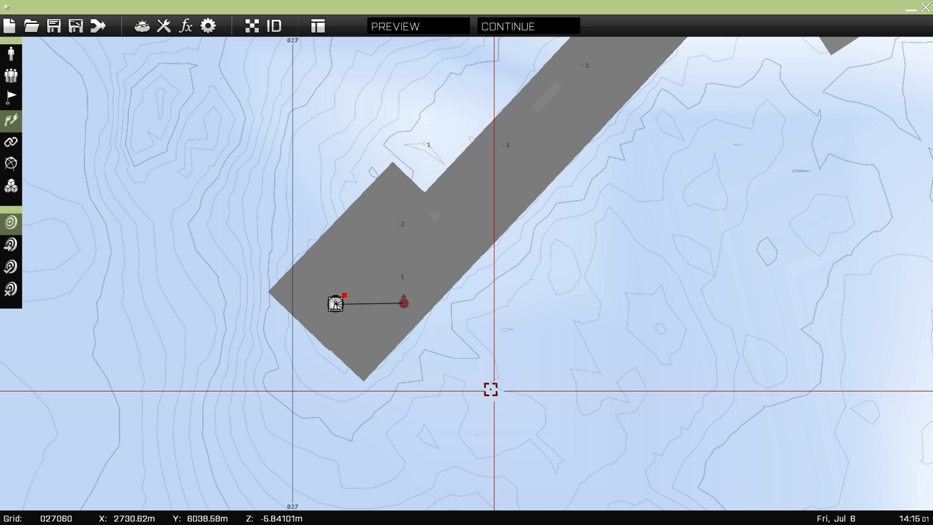
# - Name the OPFOR rifleman beside the lighthouse at the pier's end IO1
pyautogui.scroll(-1, 399, 351)
pyautogui.moveTo(397, 333); pyautogui.dragTo(369, 364, button='right')
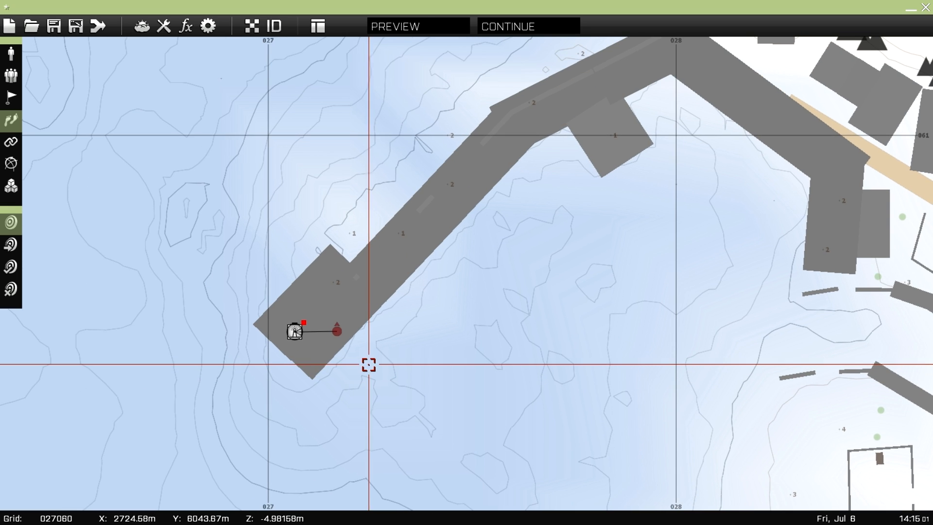
pyautogui.click(11, 97)
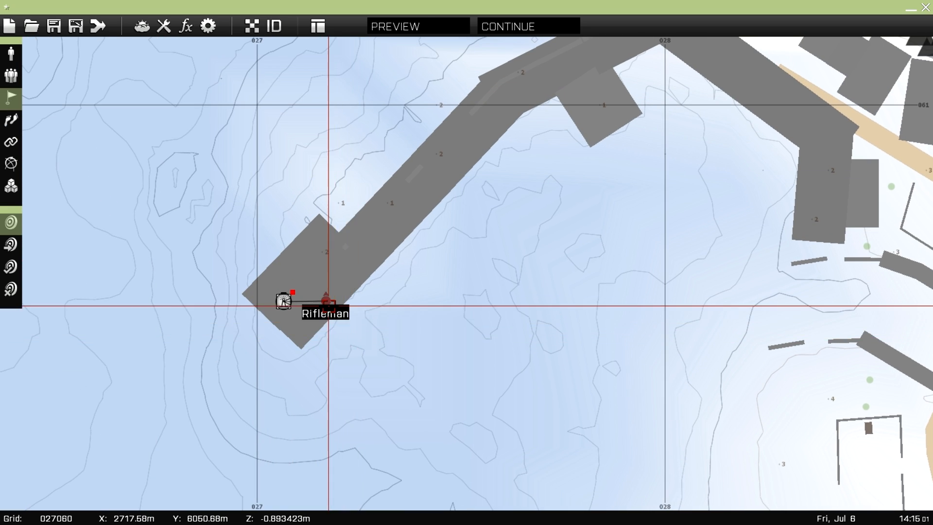
pyautogui.press('F1')
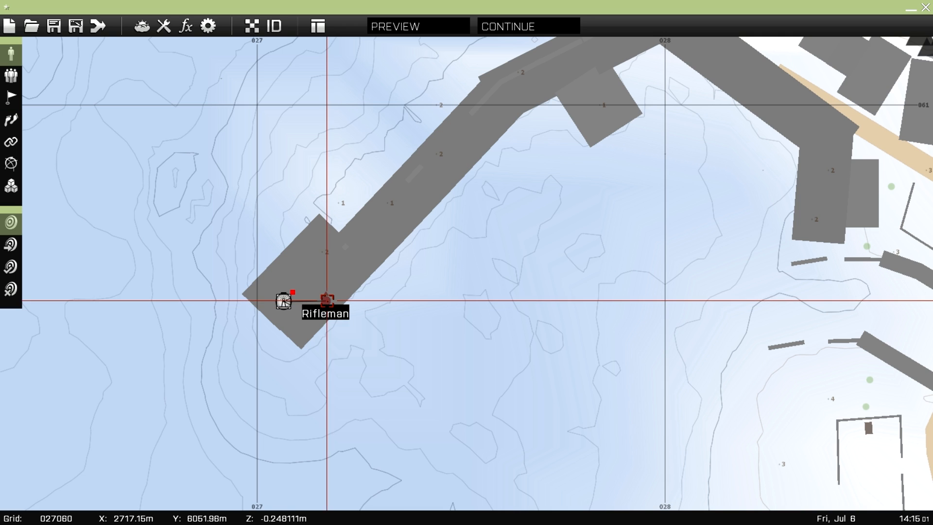
pyautogui.doubleClick(328, 301)
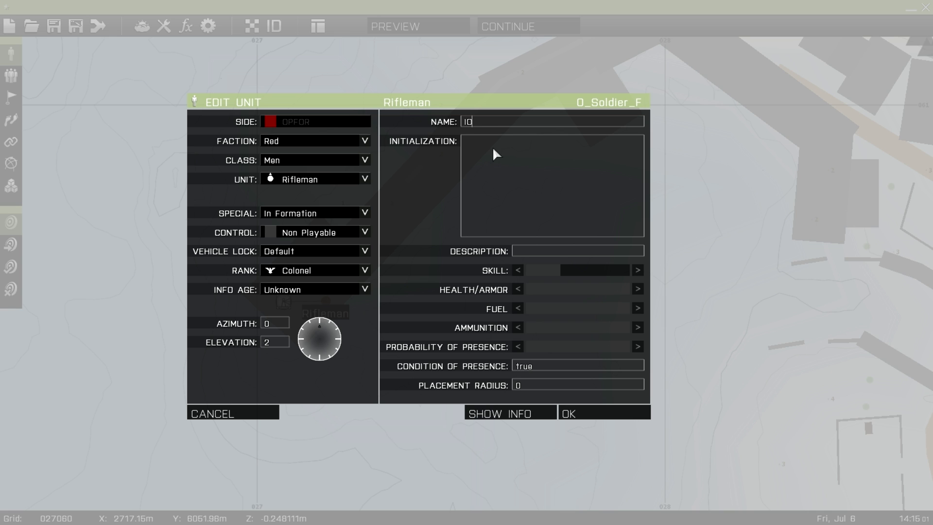
pyautogui.click(584, 414)
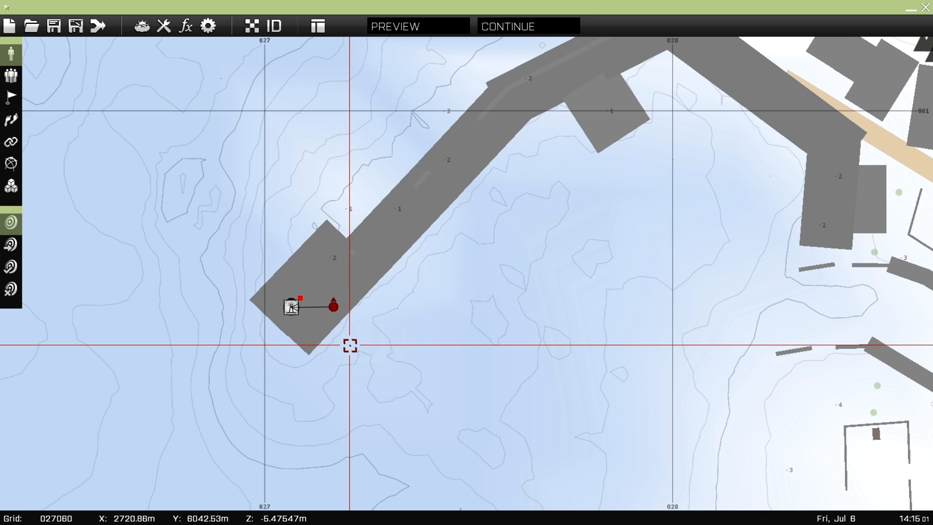
# - Insert a trigger beside the pier's end with both axes 0, condition !alive IO1 and On Act. hint "Mission Complete"
pyautogui.press('F3')
pyautogui.scroll(2, 350, 345)
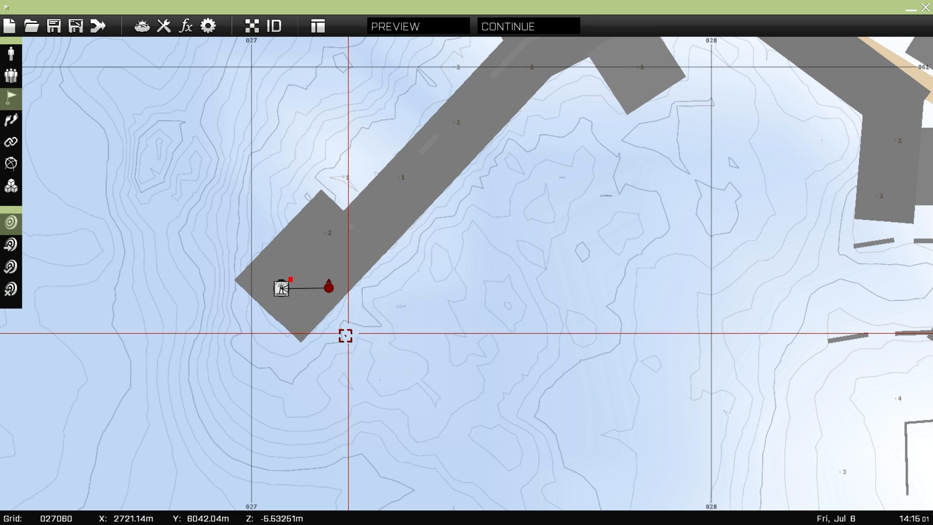
pyautogui.doubleClick(349, 340)
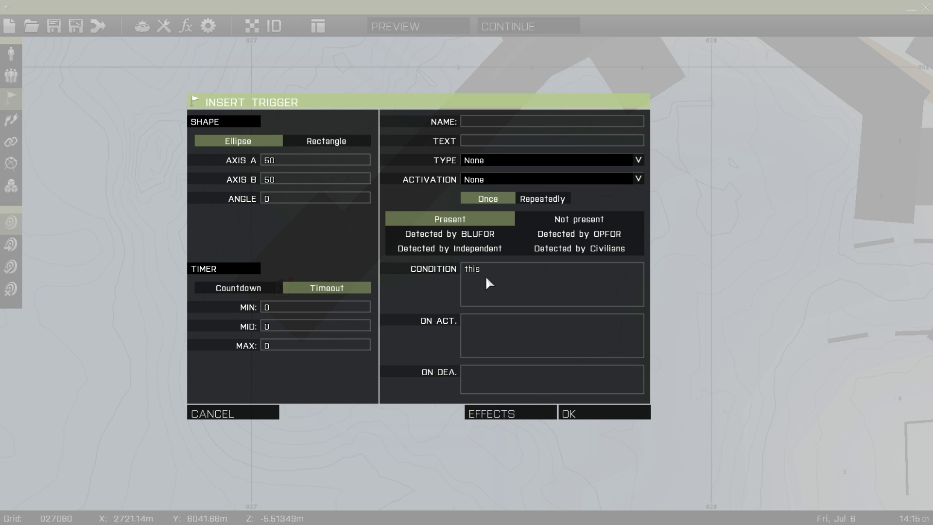
pyautogui.write('!alive I01')
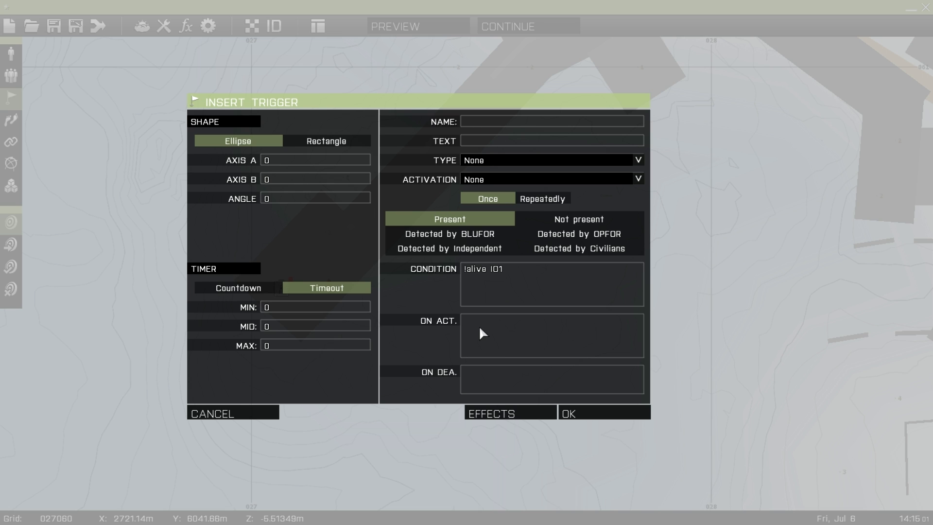
pyautogui.write('hint "Mission Complete"')
pyautogui.click(586, 412)
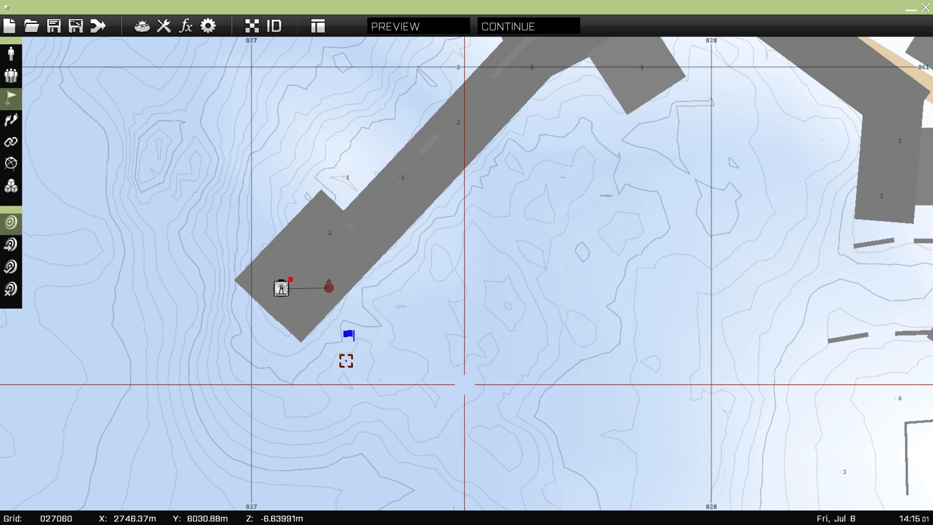
# - Duplicate the !alive IO1 trigger just southwest of the original and clear the copy's On Act. field
pyautogui.moveTo(381, 316); pyautogui.dragTo(358, 336)
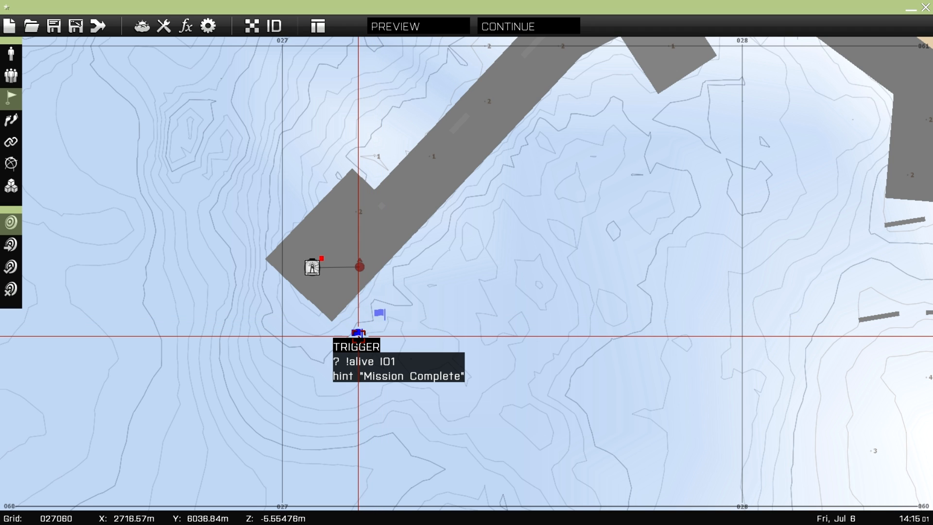
pyautogui.doubleClick(358, 334)
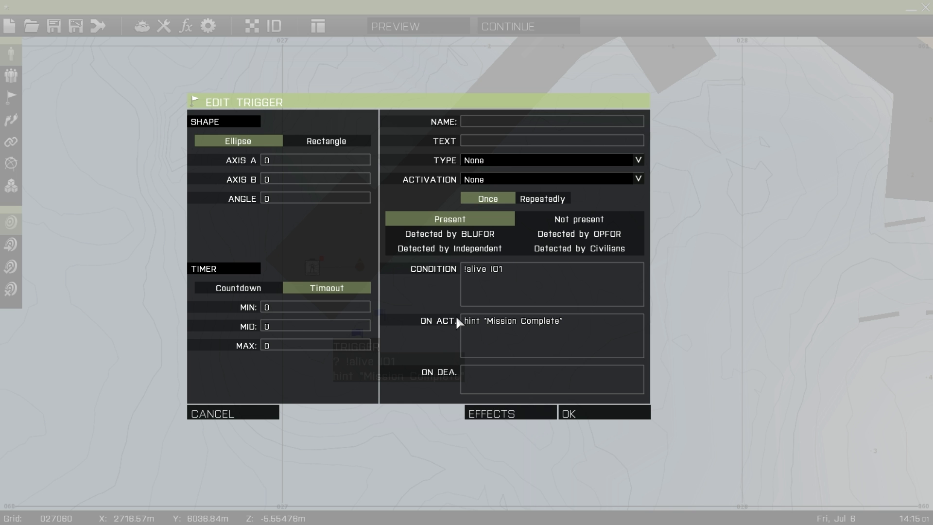
pyautogui.moveTo(602, 325); pyautogui.dragTo(433, 316)
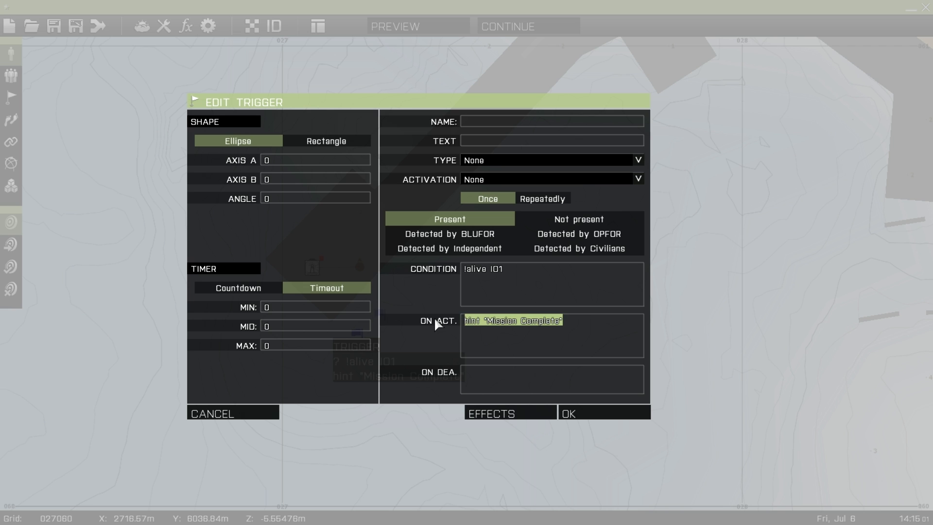
pyautogui.press('BackSpace')
# - Give the copied trigger a countdown of 10 for min, mid and max, and set its type to End #1
pyautogui.click(232, 288)
pyautogui.click(270, 307)
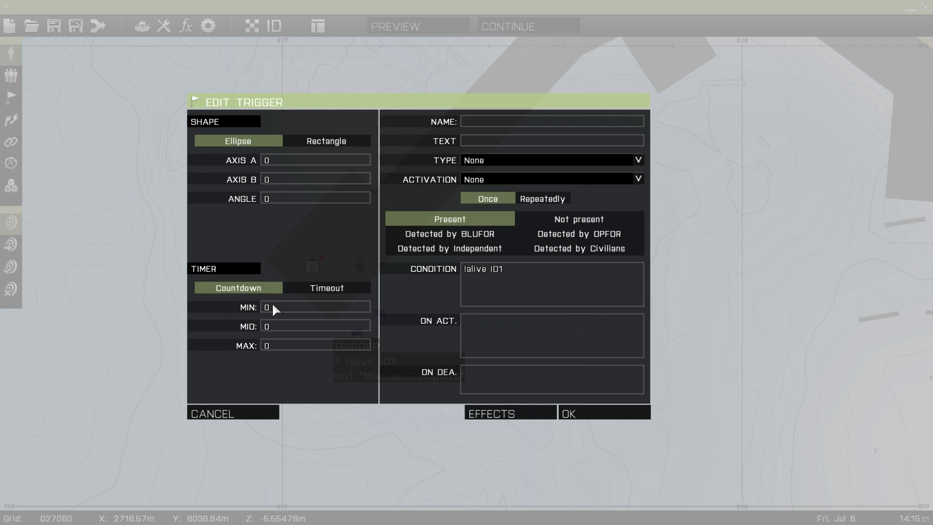
pyautogui.write('10')
pyautogui.press('Tab')
pyautogui.write('100')
pyautogui.press('Tab')
pyautogui.write('10')
pyautogui.click(506, 168)
pyautogui.click(486, 235)
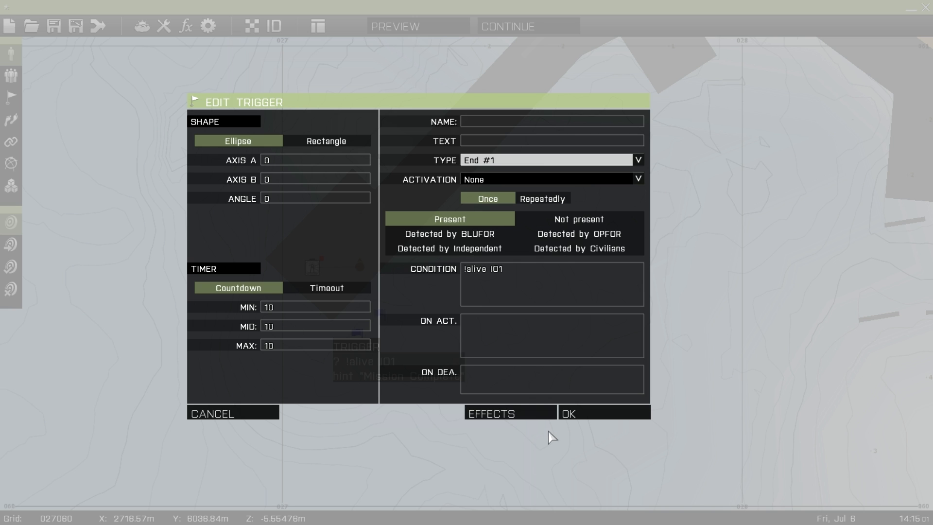
pyautogui.click(577, 413)
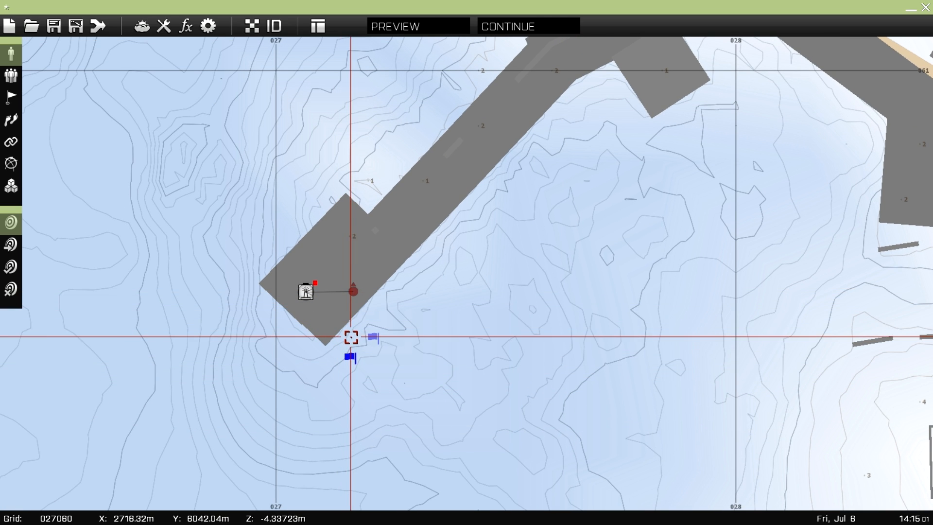
pyautogui.scroll(1, 351, 337)
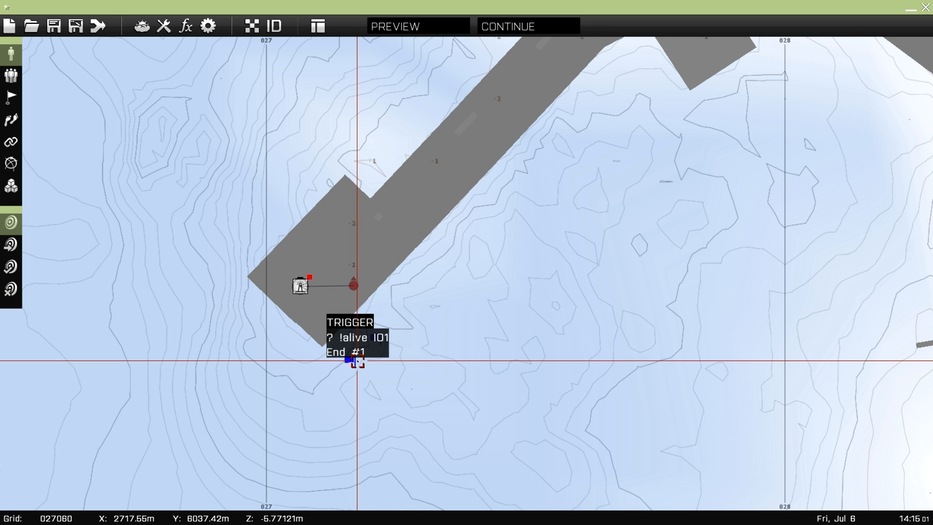
pyautogui.moveTo(430, 366); pyautogui.dragTo(369, 372, button='right')
pyautogui.scroll(-3, 369, 372)
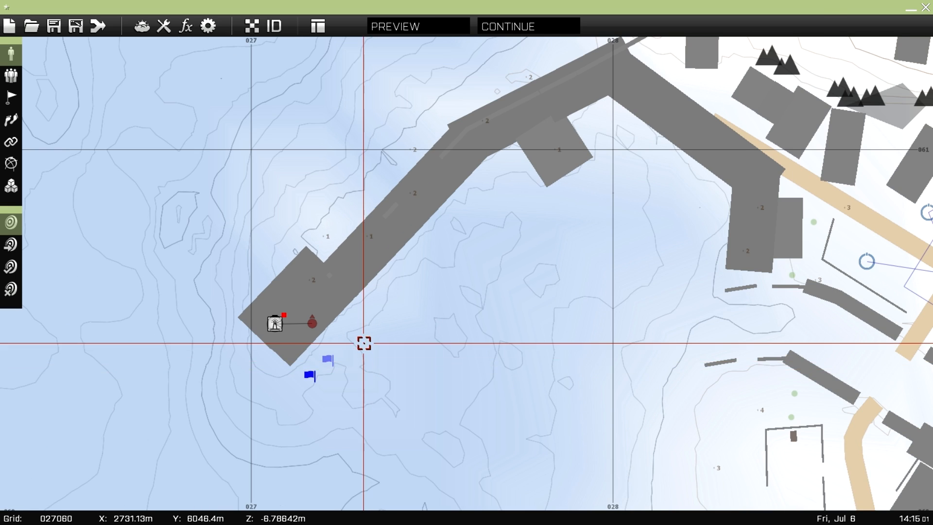
pyautogui.moveTo(365, 340); pyautogui.dragTo(289, 373, button='right')
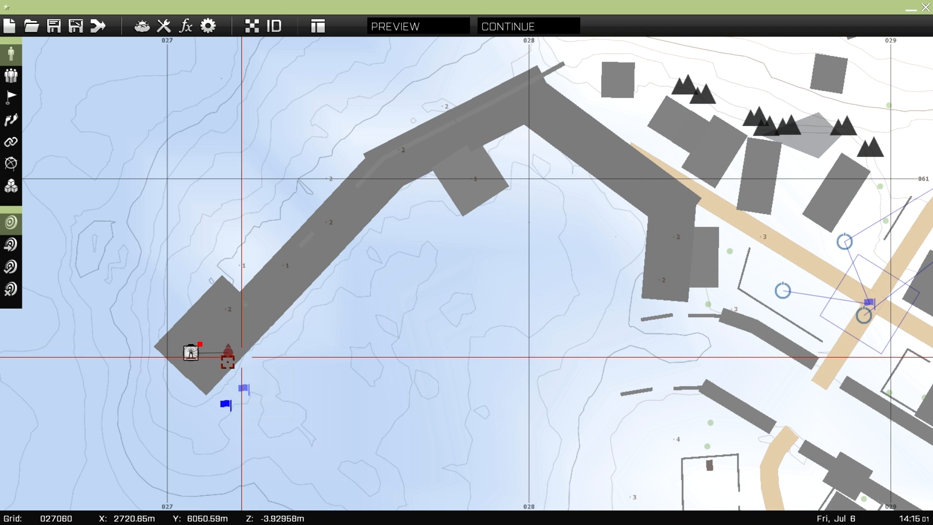
pyautogui.moveTo(299, 387); pyautogui.dragTo(357, 371, button='right')
pyautogui.scroll(2, 304, 376)
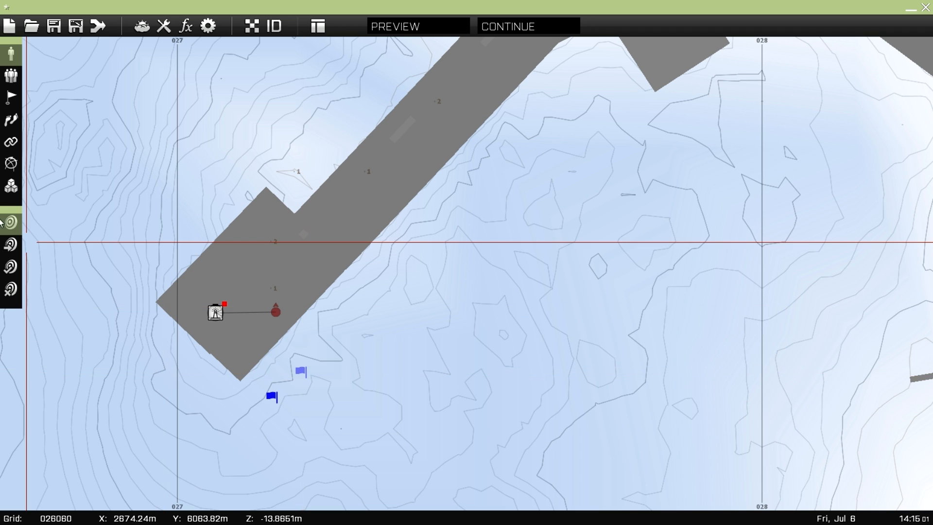
# - Insert a Set Task State module with state Succeeded in the water east of the two !alive IO1 triggers
pyautogui.click(11, 186)
pyautogui.moveTo(283, 324); pyautogui.dragTo(294, 282, button='right')
pyautogui.doubleClick(399, 333)
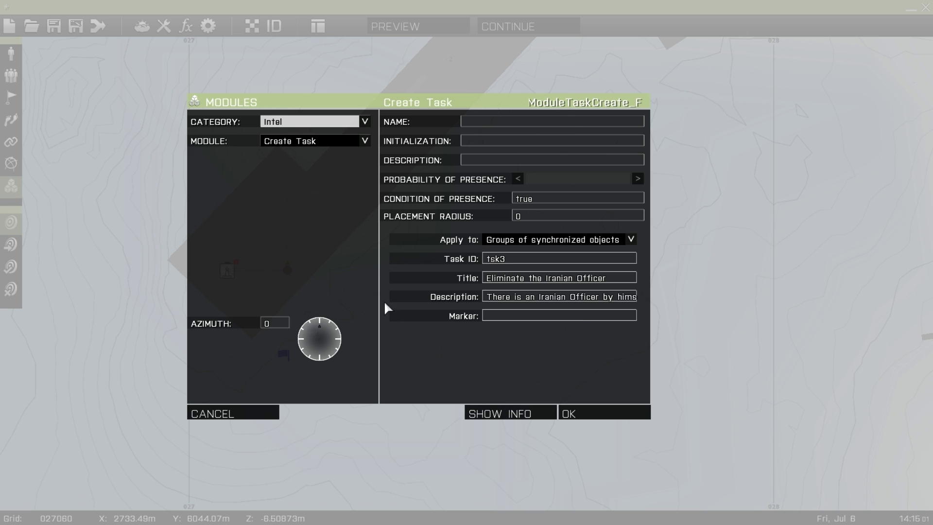
pyautogui.click(336, 145)
pyautogui.click(292, 198)
pyautogui.click(531, 239)
pyautogui.click(546, 274)
pyautogui.click(584, 417)
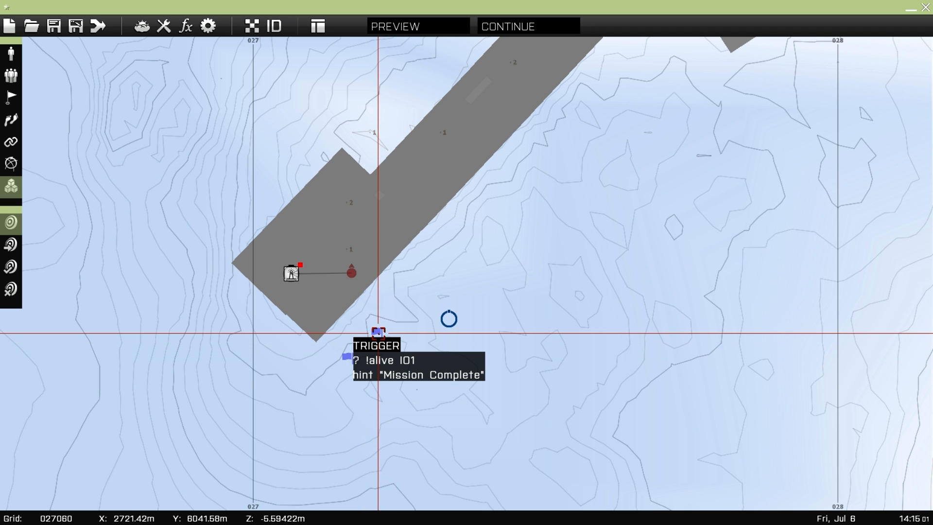
# - Synchronize the "Mission Complete" trigger with the Set Task State module, and that module with the officer's Create Task module near the crossroads
pyautogui.press('F5')
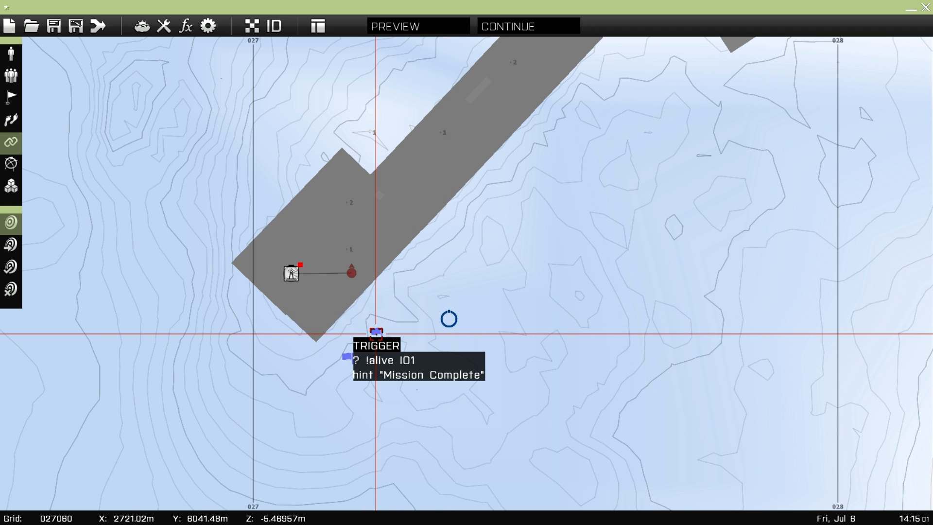
pyautogui.moveTo(377, 334); pyautogui.dragTo(447, 317)
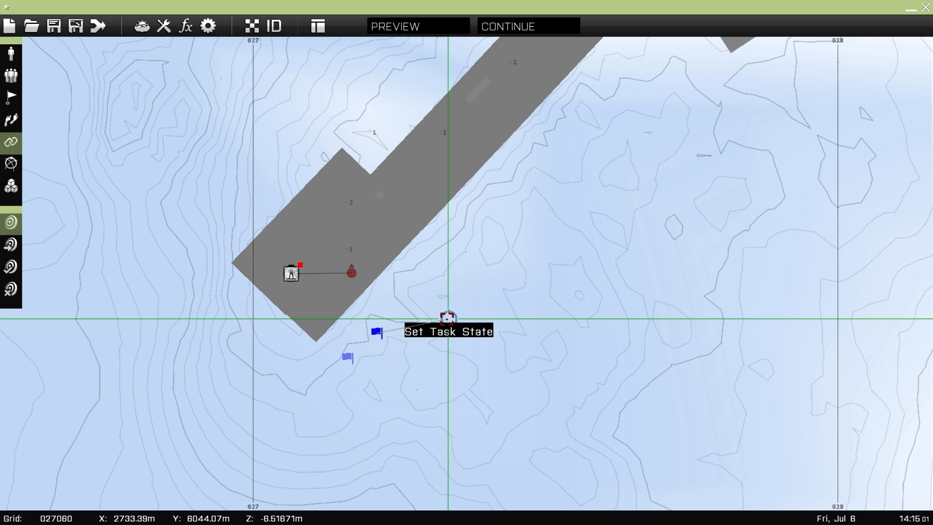
pyautogui.moveTo(524, 310); pyautogui.dragTo(220, 361, button='right')
pyautogui.scroll(-5, 236, 365)
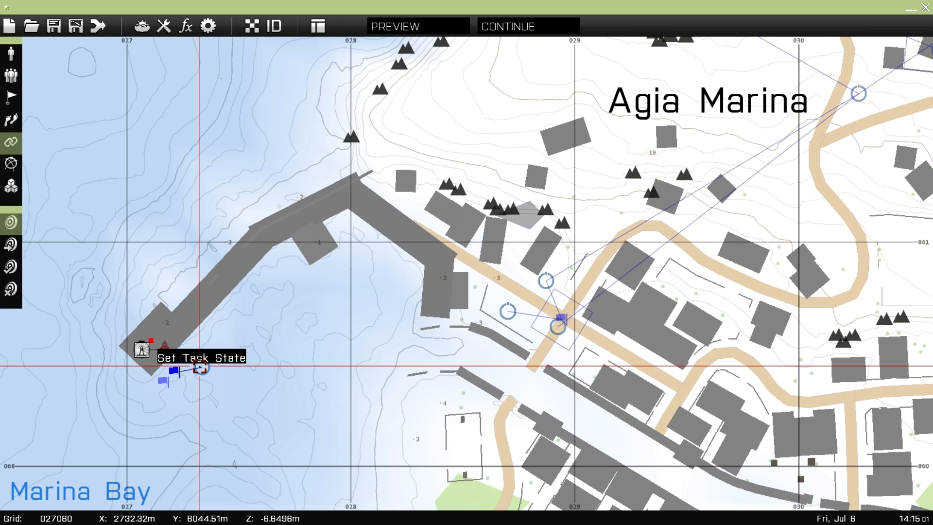
pyautogui.moveTo(202, 366); pyautogui.dragTo(509, 310)
pyautogui.scroll(3, 323, 466)
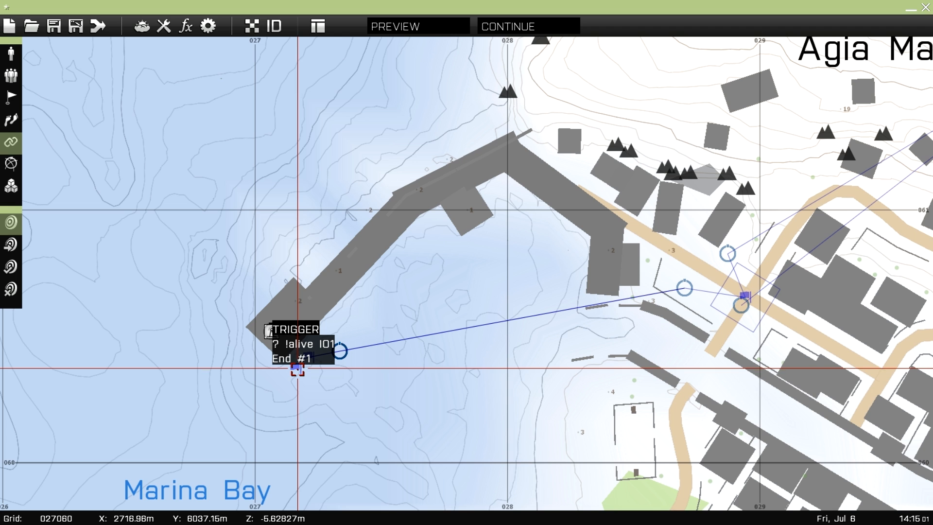
# - Insert a Set Task Destination module with destination Module position and move it onto the pier's end next to the lighthouse
pyautogui.moveTo(332, 388); pyautogui.dragTo(364, 406, button='right')
pyautogui.click(10, 187)
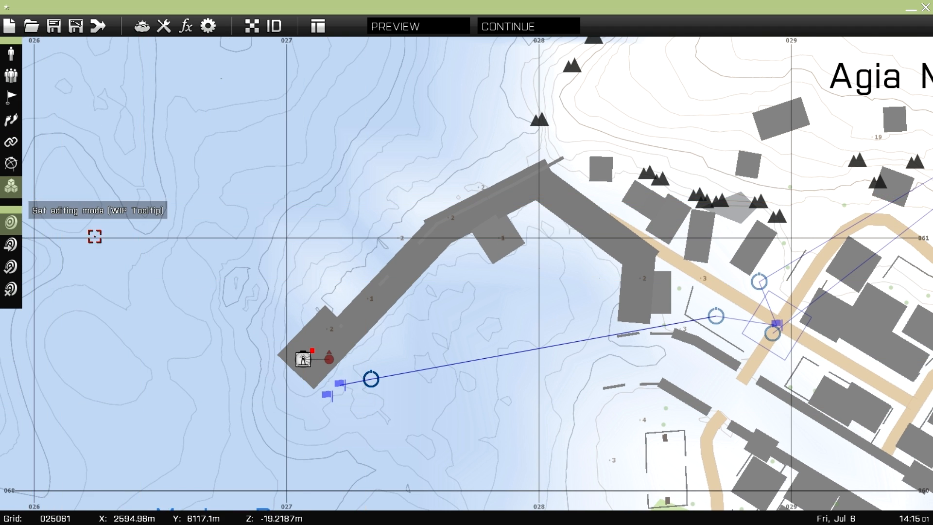
pyautogui.scroll(2, 344, 353)
pyautogui.doubleClick(375, 353)
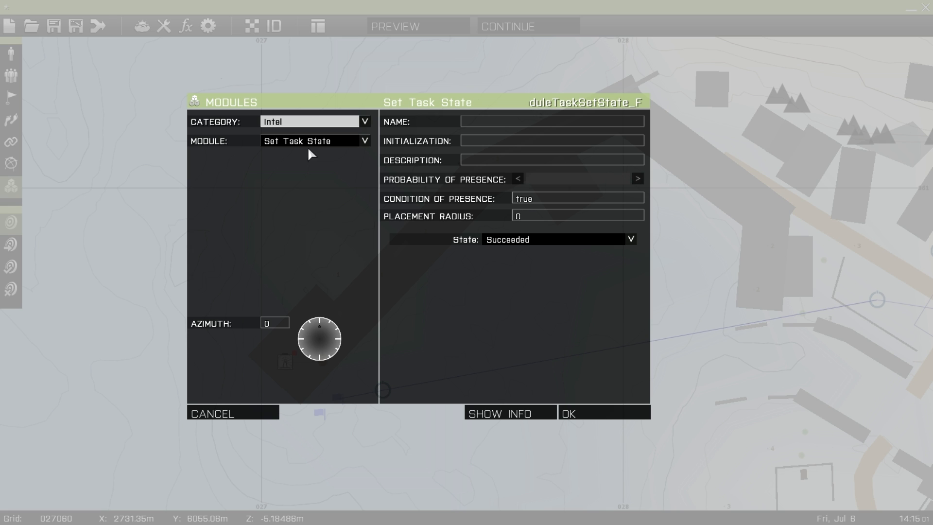
pyautogui.click(311, 142)
pyautogui.click(326, 188)
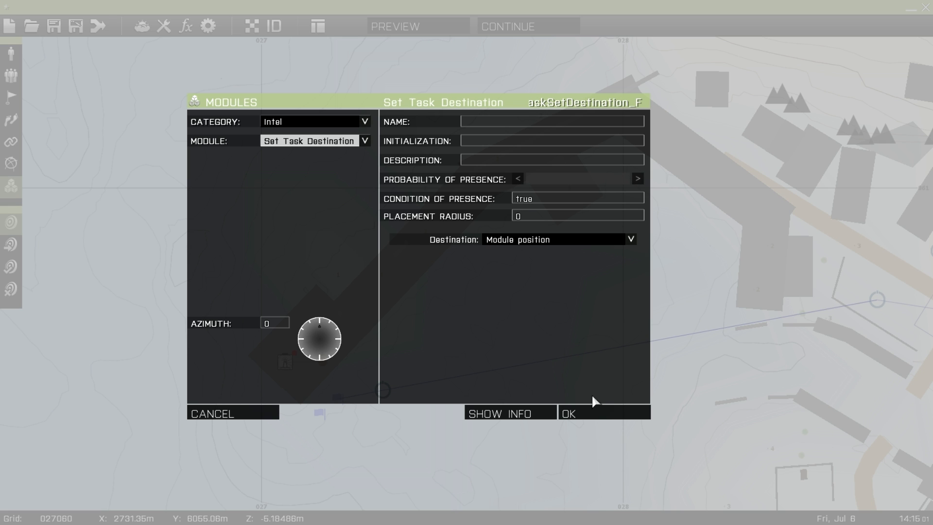
pyautogui.click(594, 414)
pyautogui.press('F2')
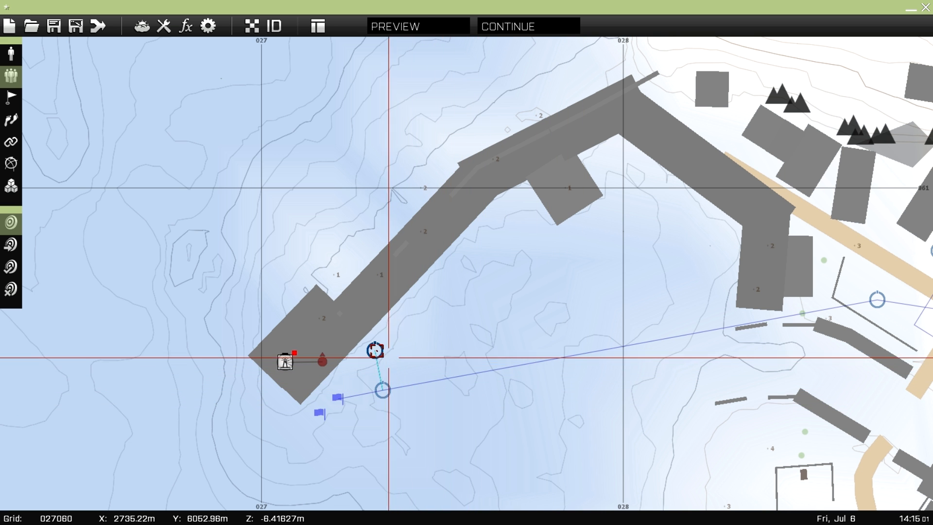
pyautogui.moveTo(375, 349); pyautogui.dragTo(309, 345)
# - Synchronize the Set Task Destination module on the pier with the officer's Create Task module near the crossroads
pyautogui.moveTo(406, 352); pyautogui.dragTo(357, 360, button='right')
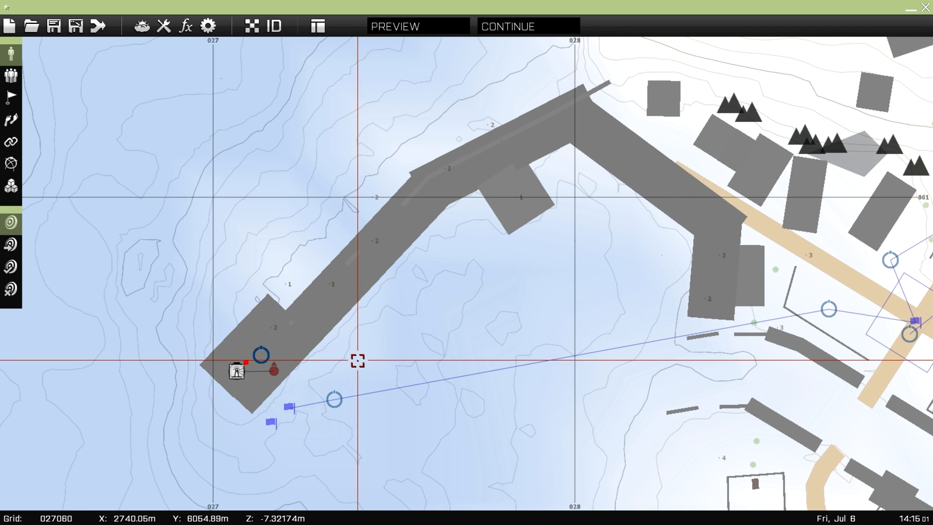
pyautogui.press('F5')
pyautogui.moveTo(261, 355); pyautogui.dragTo(830, 310)
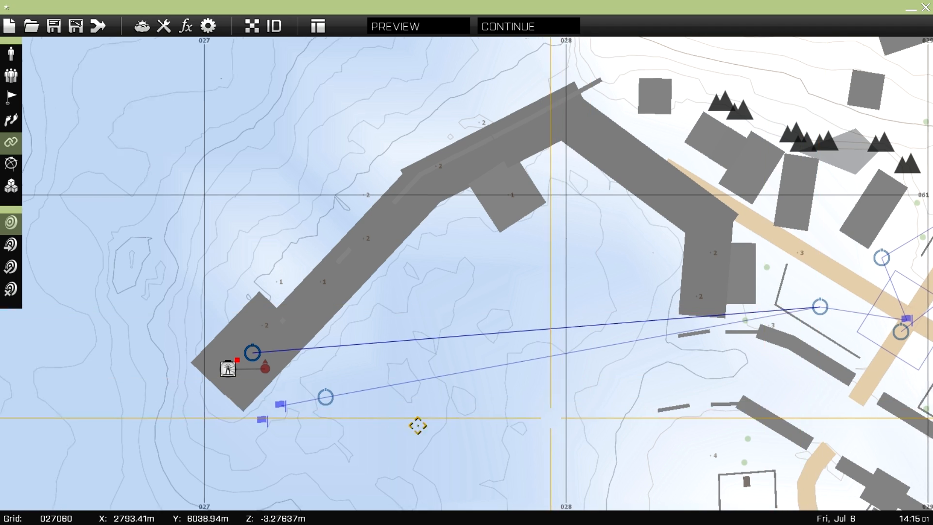
# - Review the synchronized chain of task modules and triggers from the starting group through the crossroads to the pier
pyautogui.scroll(-3, 342, 433)
pyautogui.scroll(-2, 343, 433)
pyautogui.moveTo(371, 434); pyautogui.dragTo(324, 413, button='right')
pyautogui.moveTo(434, 241); pyautogui.dragTo(376, 355, button='right')
pyautogui.scroll(2, 460, 311)
pyautogui.moveTo(494, 289); pyautogui.dragTo(419, 341, button='right')
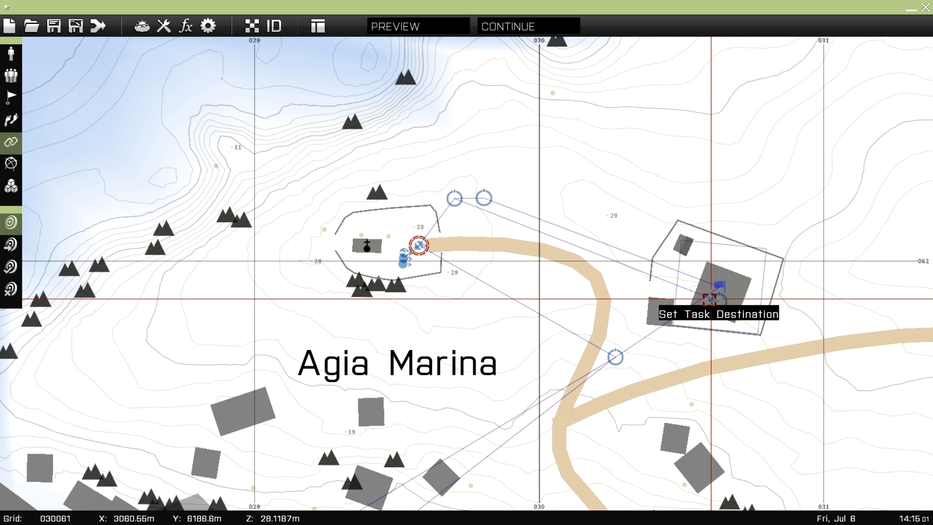
pyautogui.moveTo(627, 379); pyautogui.dragTo(655, 258, button='right')
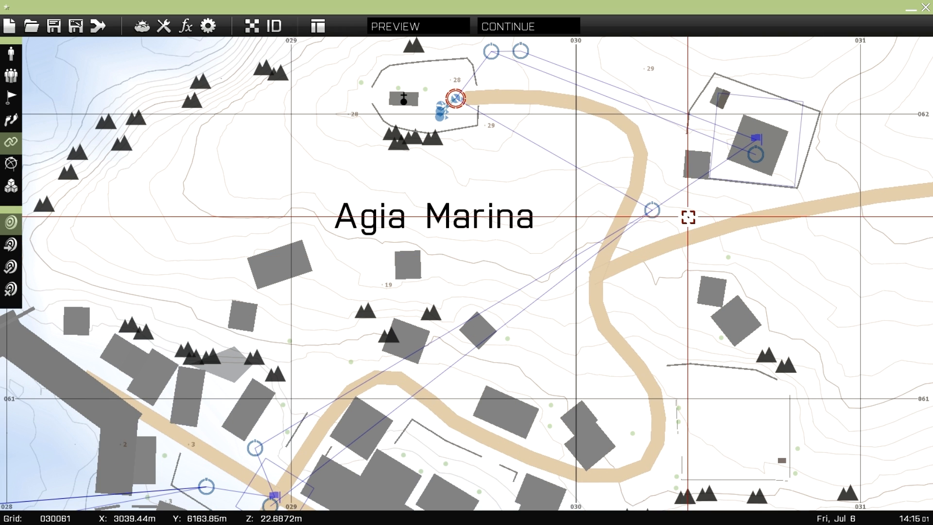
pyautogui.moveTo(572, 323); pyautogui.dragTo(625, 231, button='right')
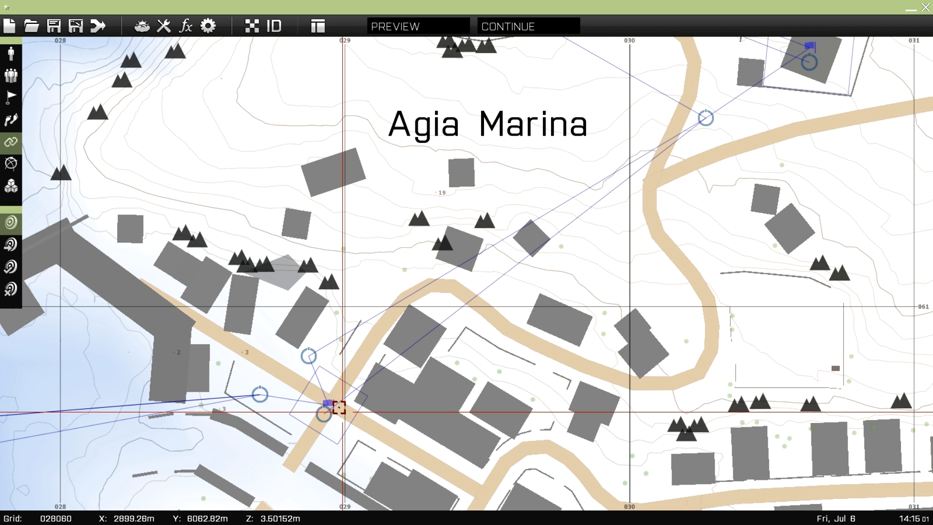
pyautogui.moveTo(387, 411); pyautogui.dragTo(805, 386, button='right')
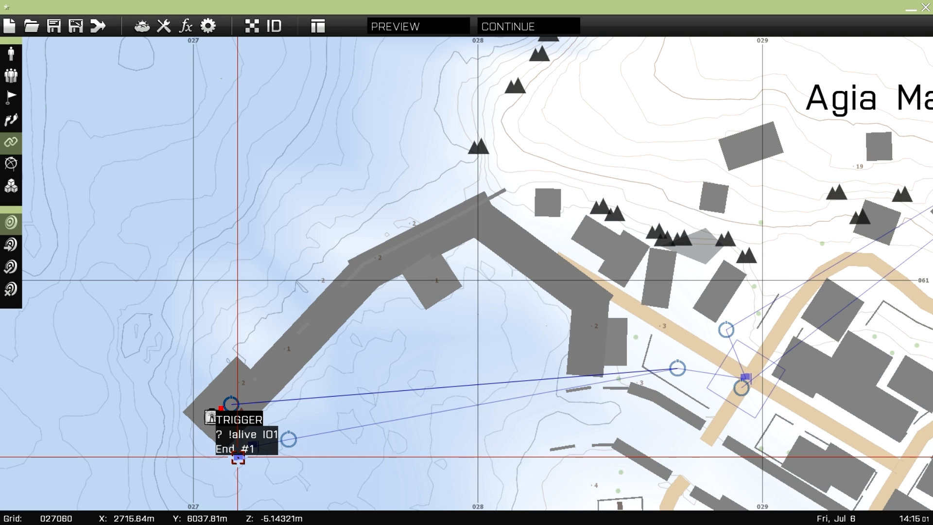
# - Insert an empty Offroad [Civilians] car beside the road just west of the radio tower compound
pyautogui.moveTo(577, 449); pyautogui.dragTo(252, 456, button='right')
pyautogui.scroll(-3, 271, 456)
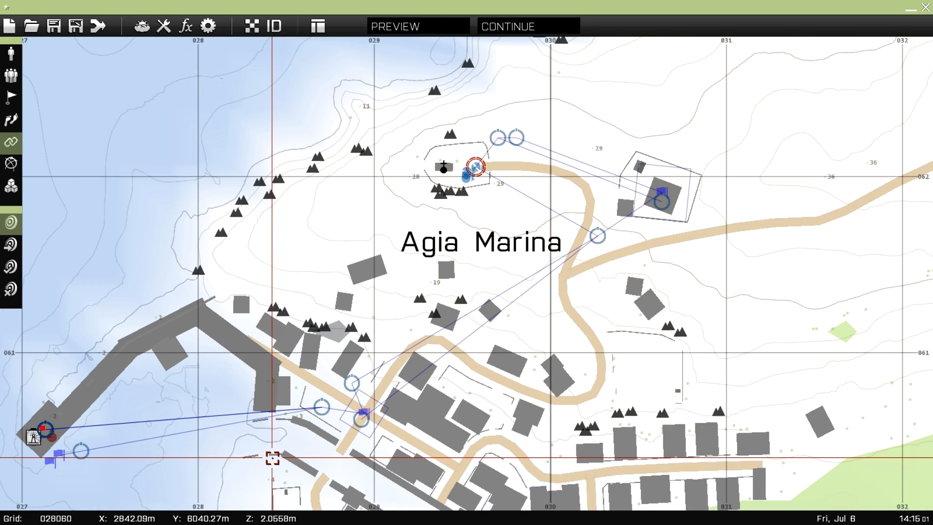
pyautogui.moveTo(348, 289); pyautogui.dragTo(335, 342, button='right')
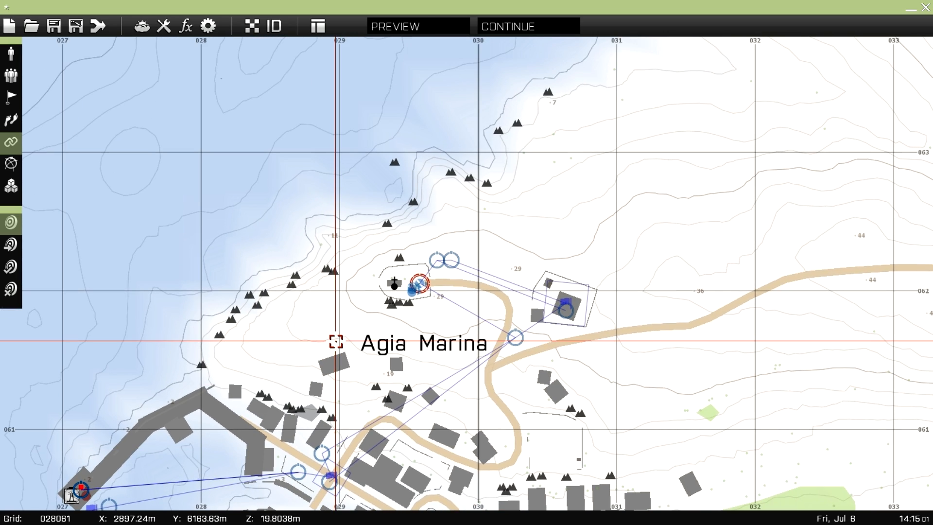
pyautogui.scroll(3, 544, 336)
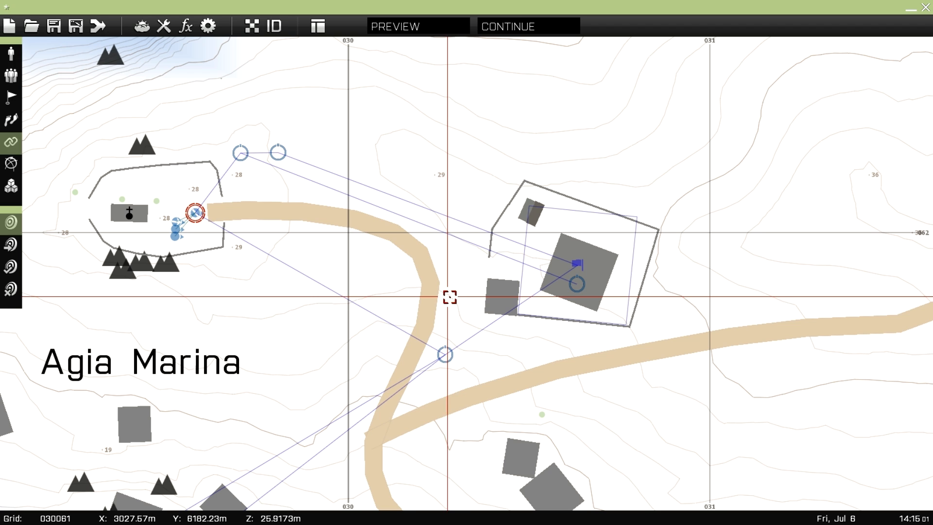
pyautogui.doubleClick(457, 313)
pyautogui.click(323, 122)
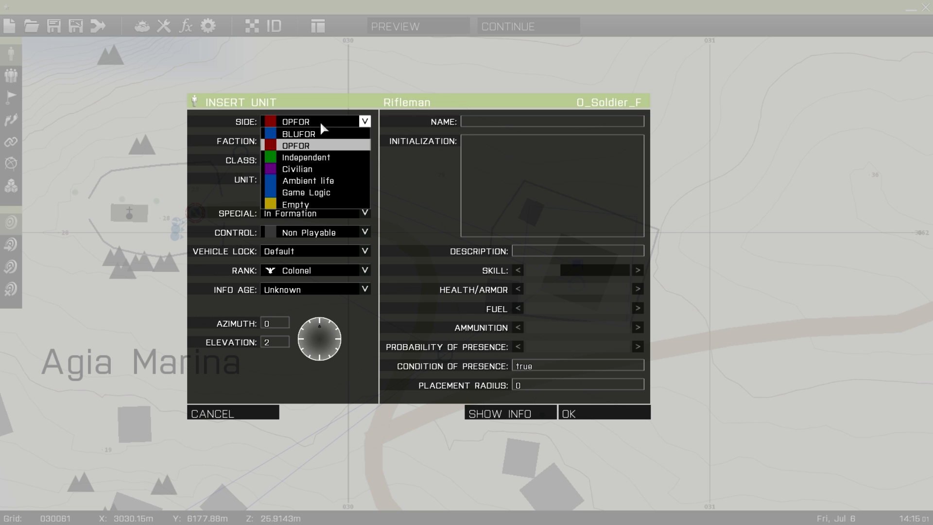
pyautogui.click(304, 204)
pyautogui.click(301, 181)
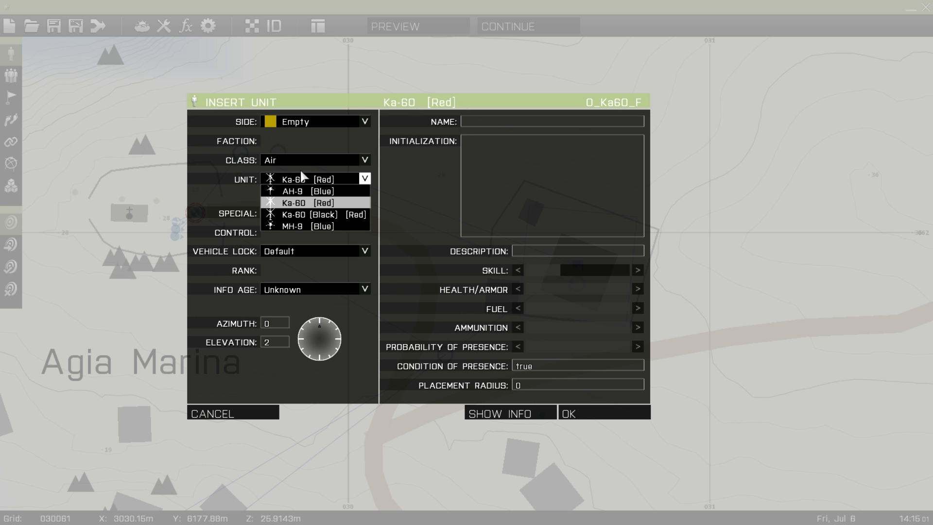
pyautogui.click(307, 160)
pyautogui.click(294, 208)
pyautogui.click(311, 179)
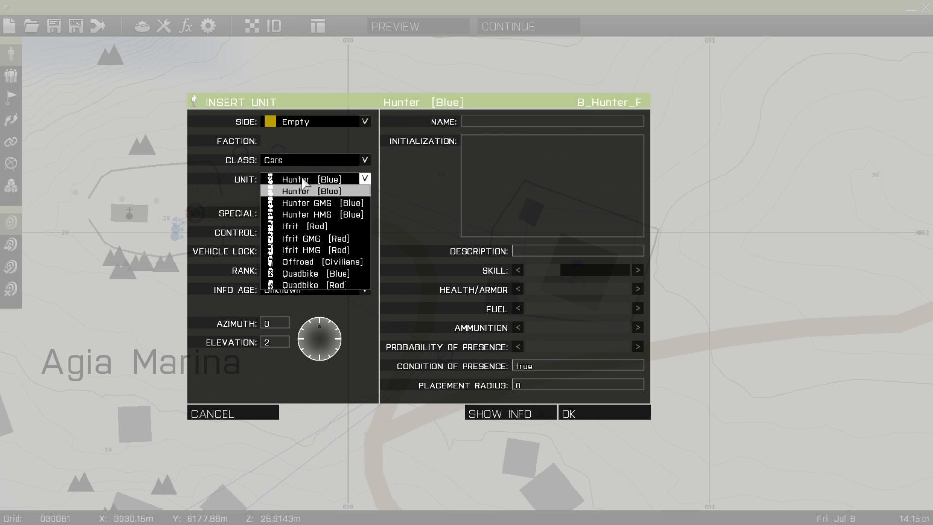
pyautogui.click(326, 265)
pyautogui.click(583, 412)
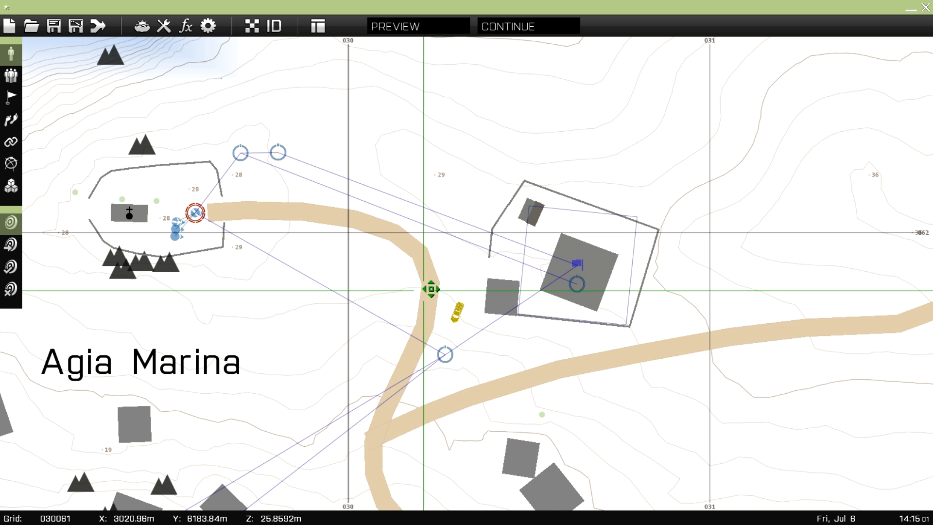
# - Start a mission preview and open the "Move to the Radio Tower" task on the in-game map
pyautogui.scroll(-3, 452, 285)
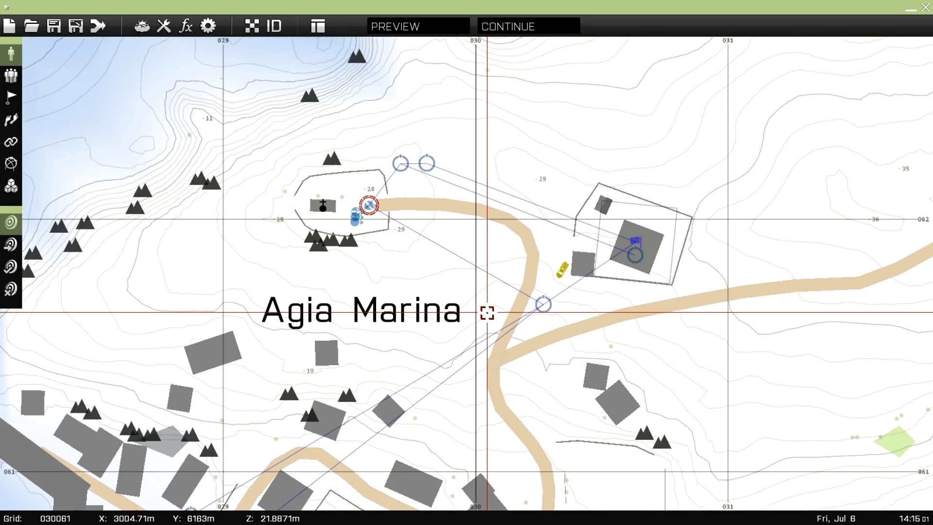
pyautogui.scroll(-2, 487, 312)
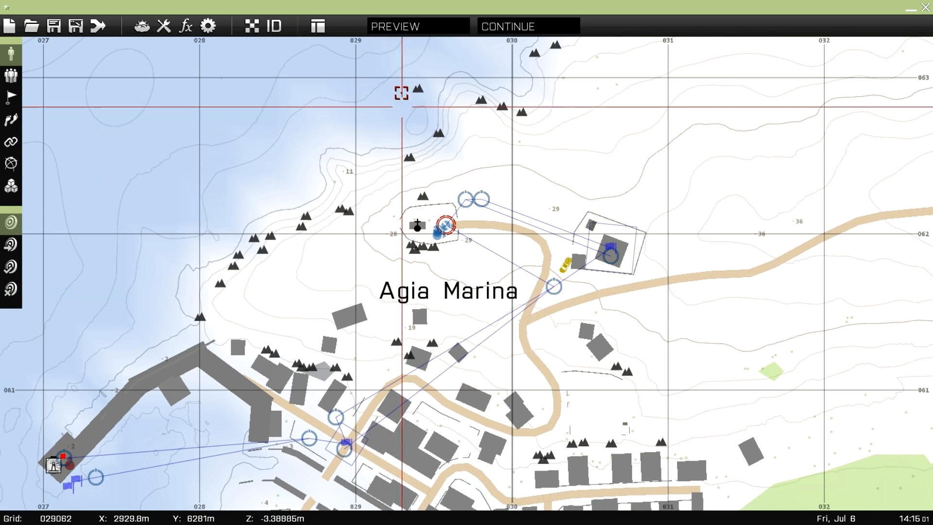
pyautogui.click(413, 28)
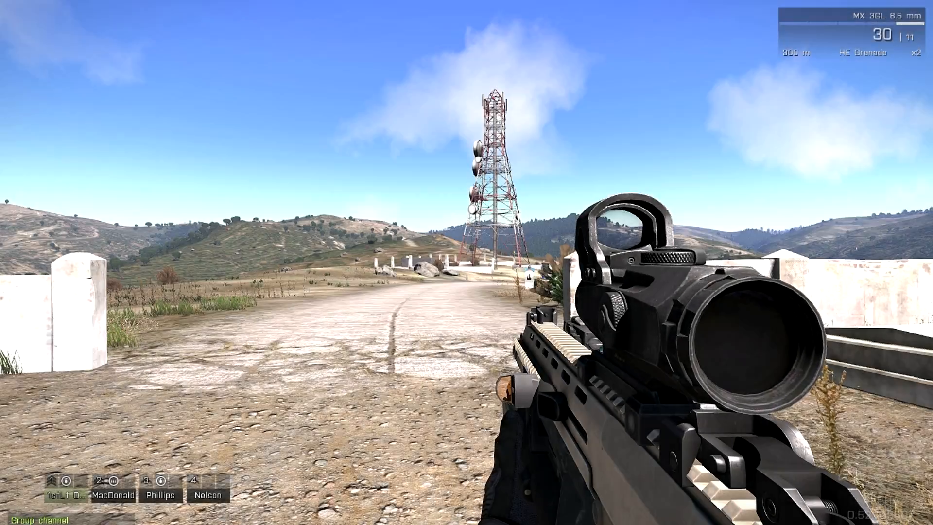
pyautogui.press('KP_Enter')
pyautogui.press('m')
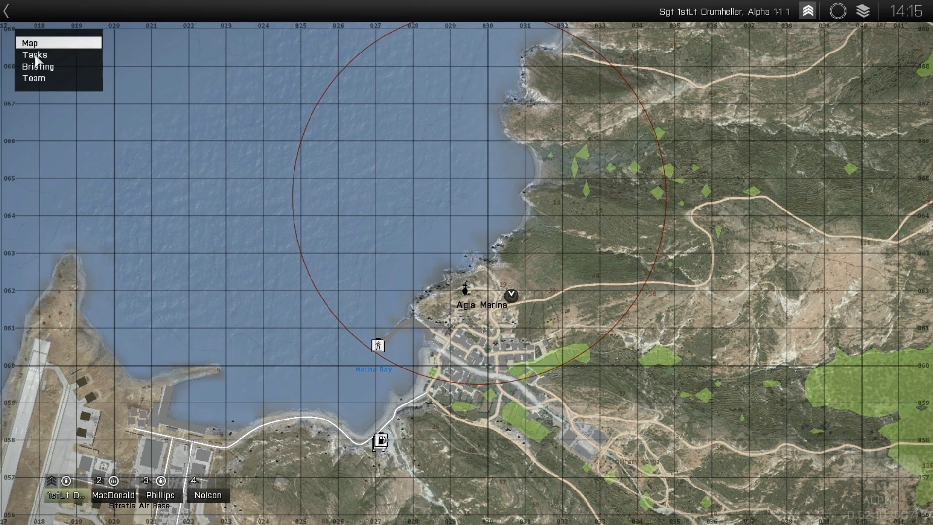
pyautogui.click(39, 54)
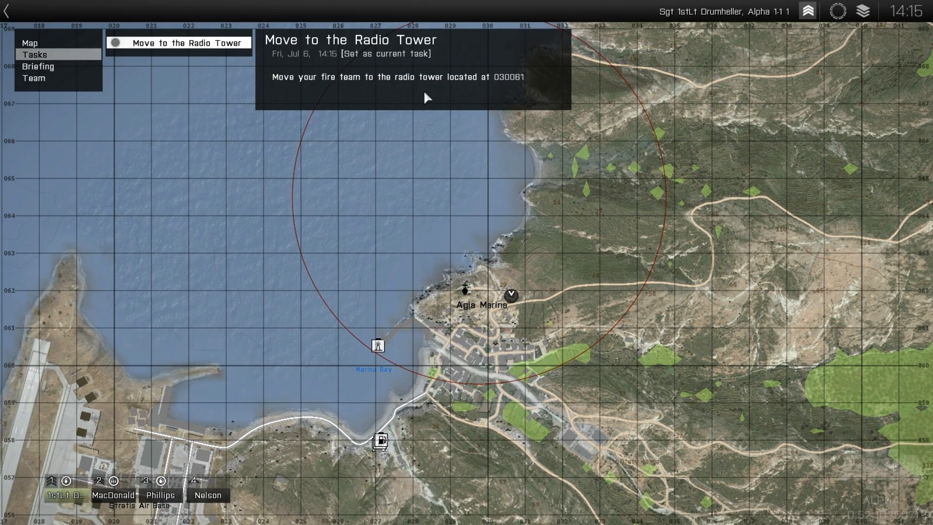
# - Turn off the map's terrain textures, show grid 030061 from the task description, and set the radio tower task as current
pyautogui.click(867, 18)
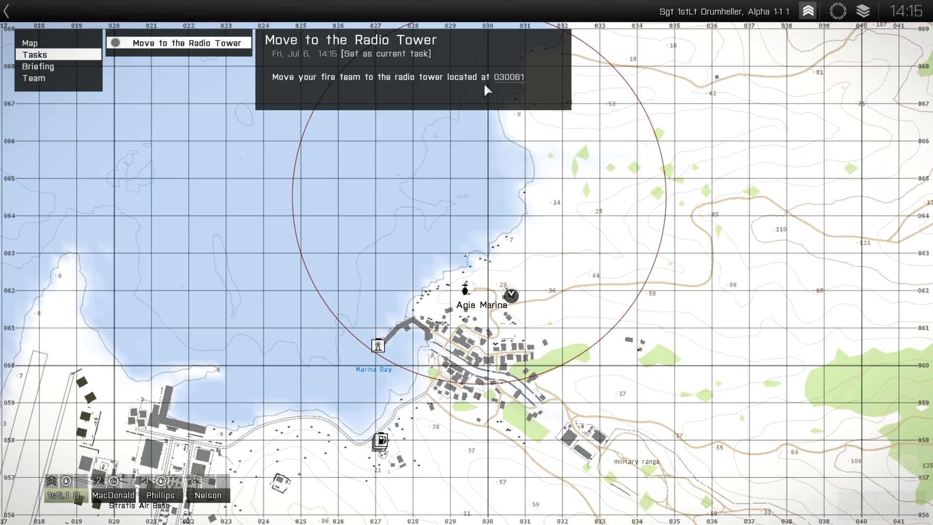
pyautogui.click(510, 76)
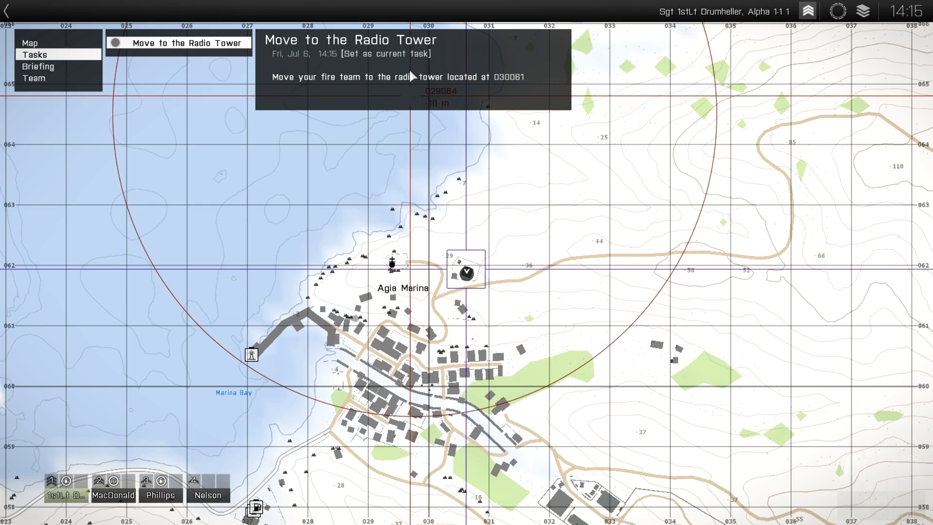
pyautogui.click(412, 54)
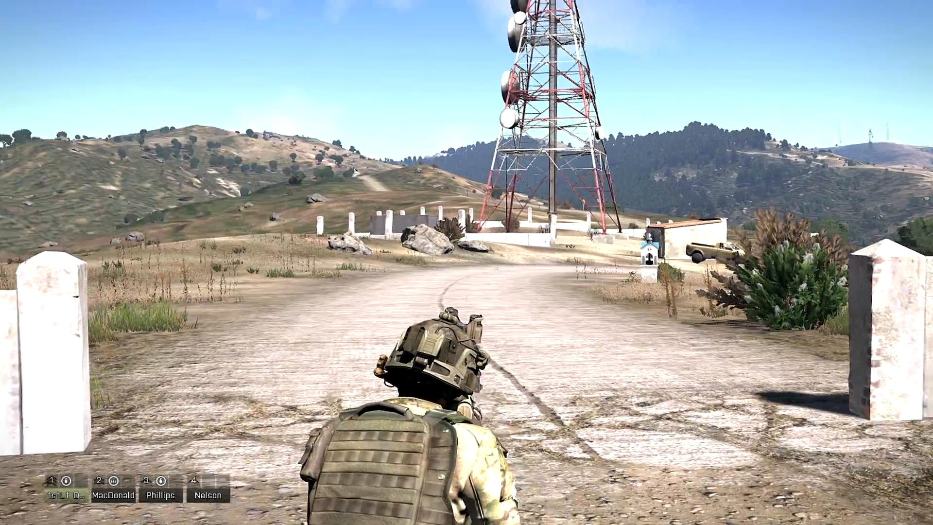
# - Run along the road to the radio tower to test the first task's trigger, and crouch beside the tower
pyautogui.press('w')
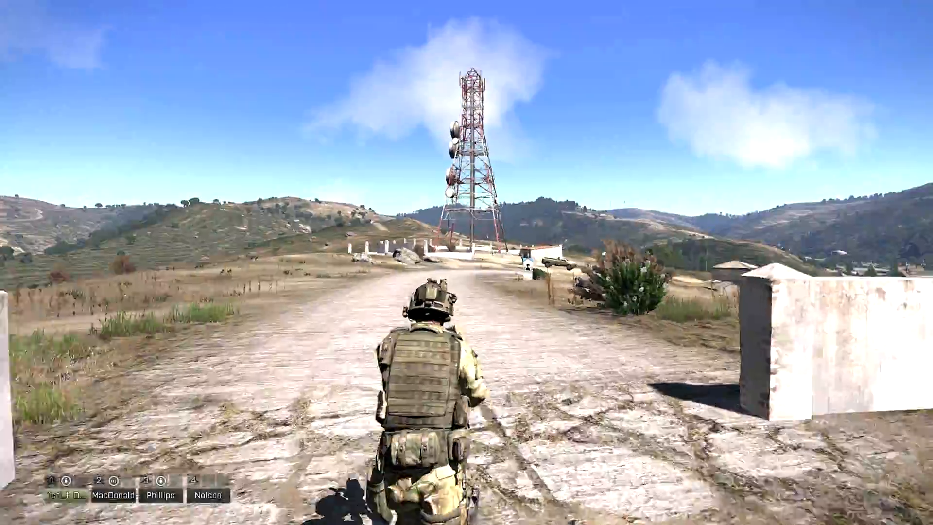
pyautogui.press('w')
pyautogui.press('w')
pyautogui.press('w')
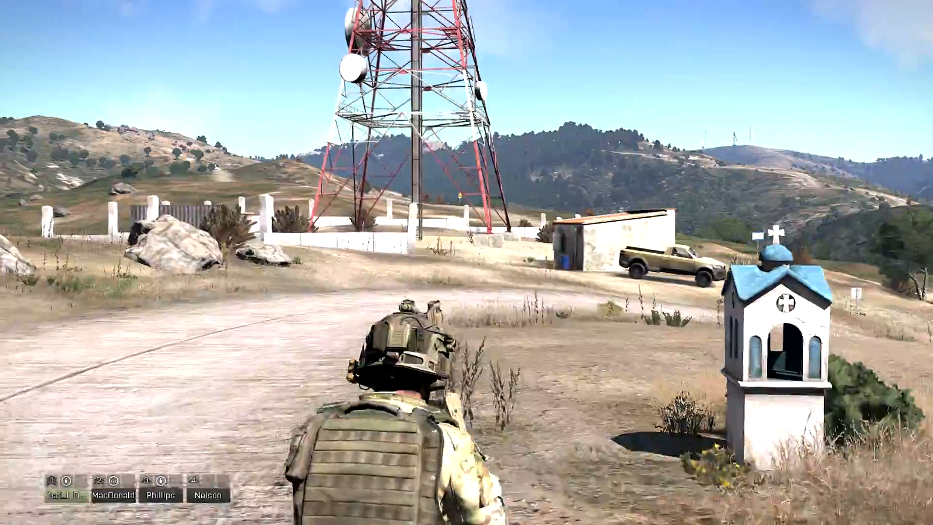
pyautogui.press('w')
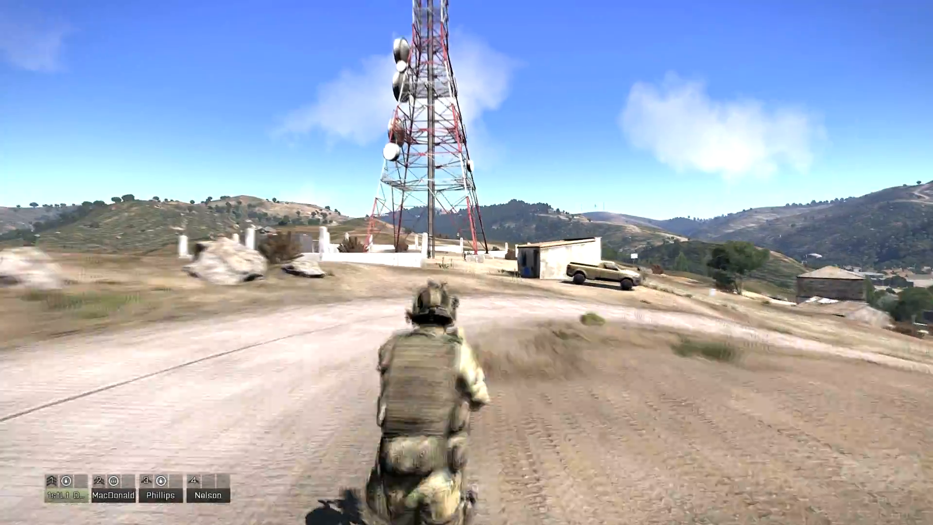
pyautogui.press('w')
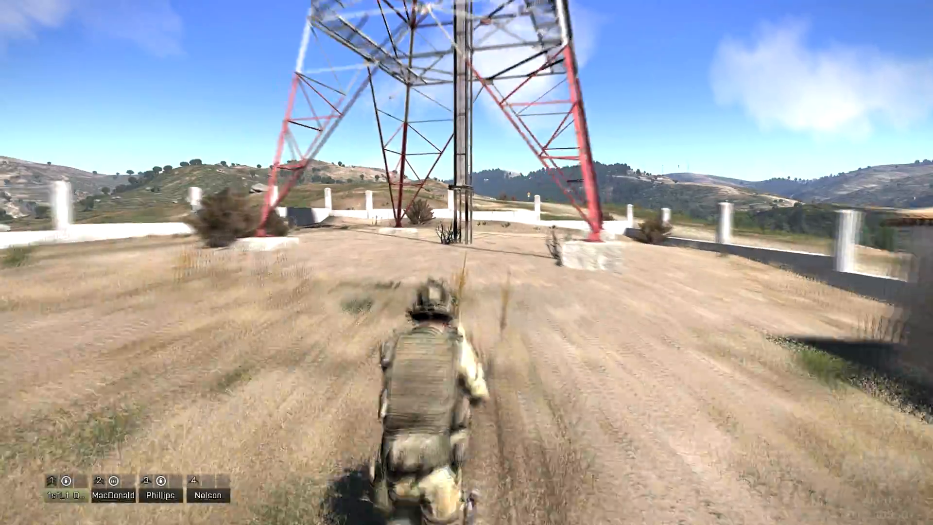
pyautogui.press('w')
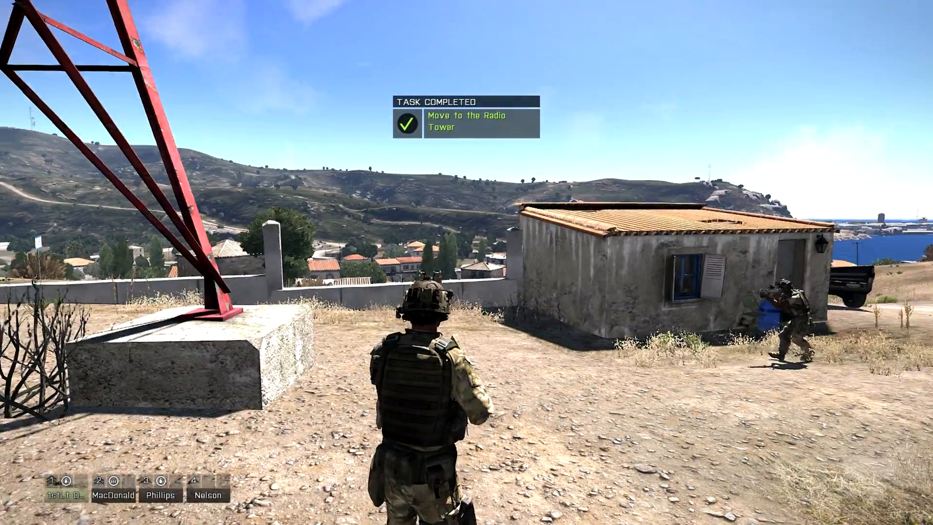
pyautogui.press('x')
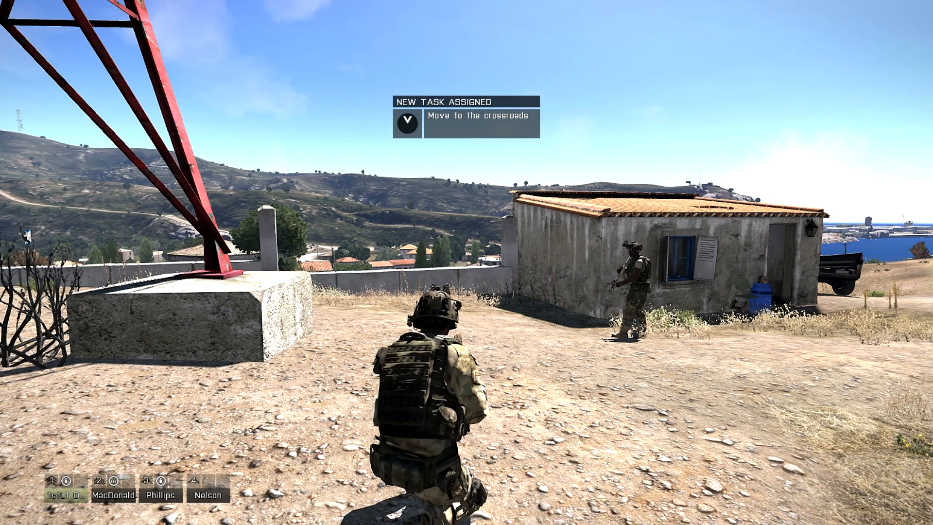
# - Open the "Move to the crossroads" task, show grid 028060 on the map, and set it as the current task
pyautogui.press('m')
pyautogui.click(197, 56)
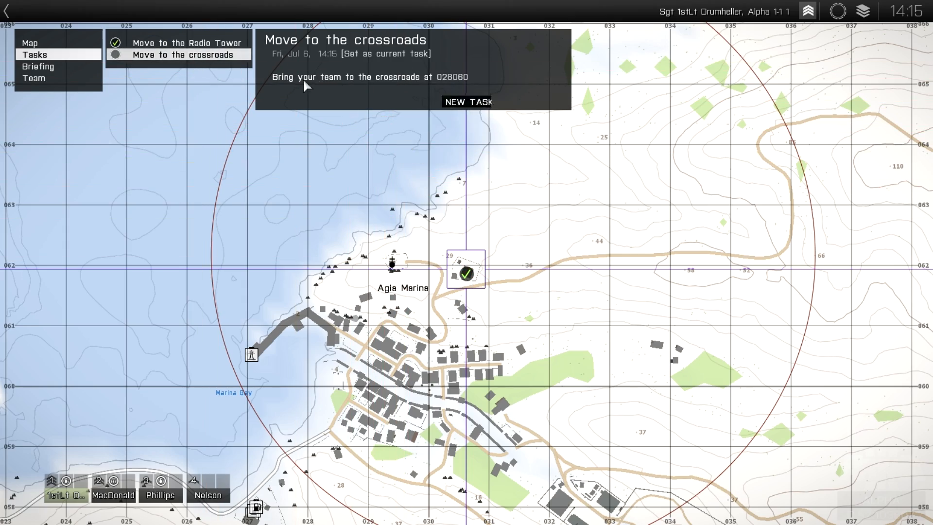
pyautogui.scroll(2, 387, 332)
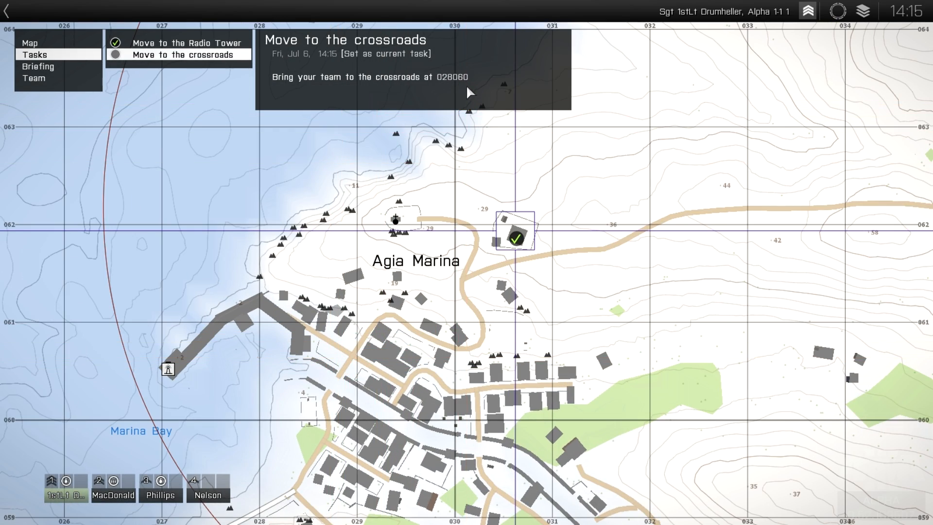
pyautogui.click(457, 77)
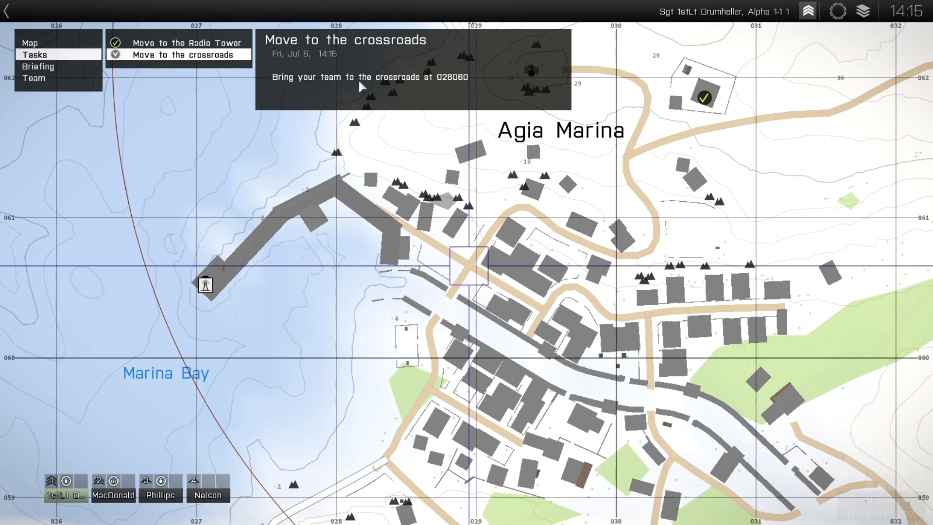
pyautogui.moveTo(492, 224); pyautogui.dragTo(479, 249, button='right')
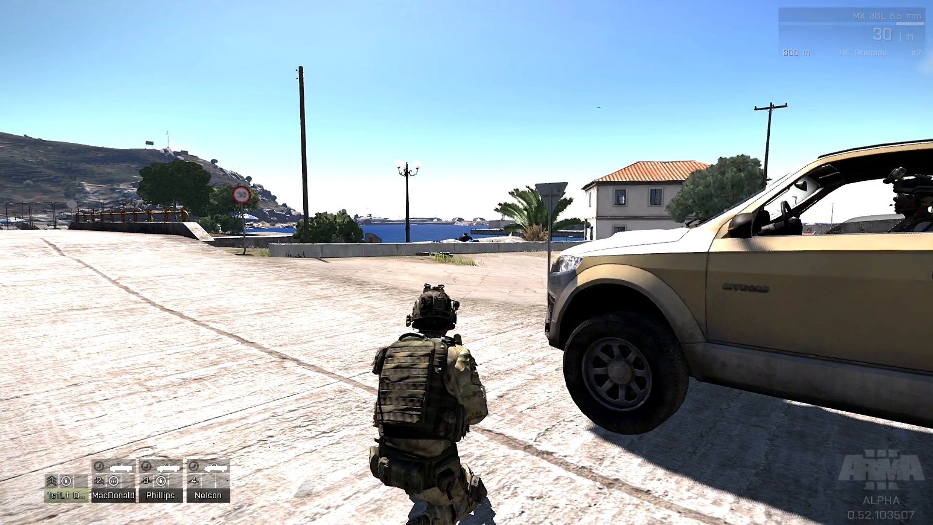
# - Abort the mission preview at the crossroads and return to the editor
pyautogui.press('m')
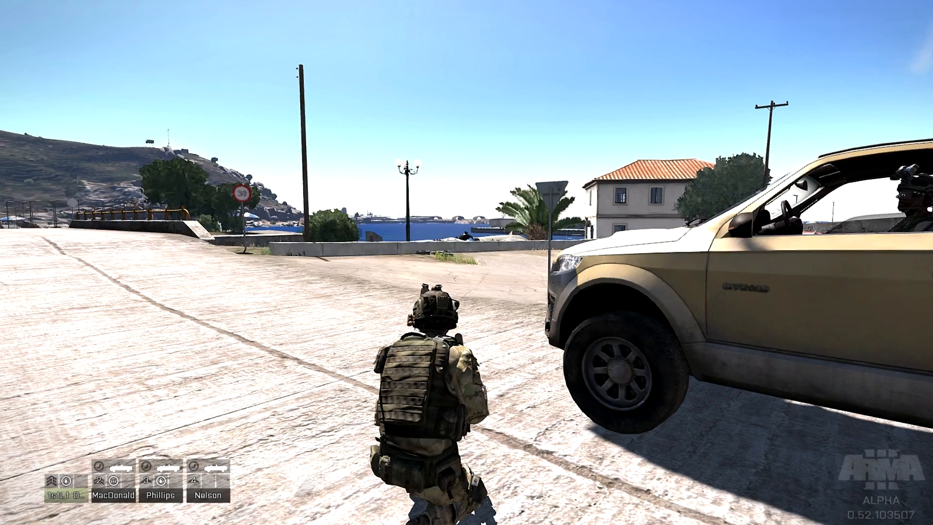
pyautogui.press('Escape')
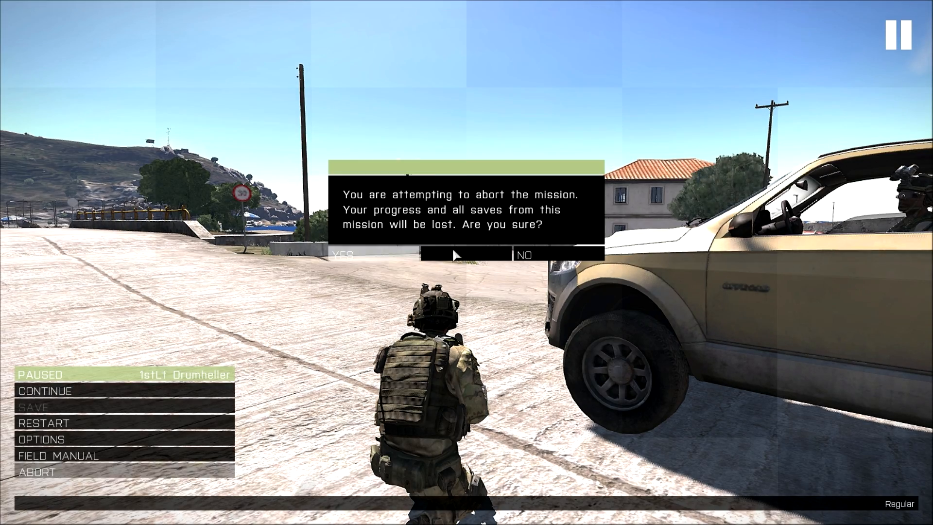
pyautogui.click(399, 257)
# - Synchronize the officer's Create Task module near the crossroads with the player's unit by the chapel
pyautogui.scroll(5, 425, 354)
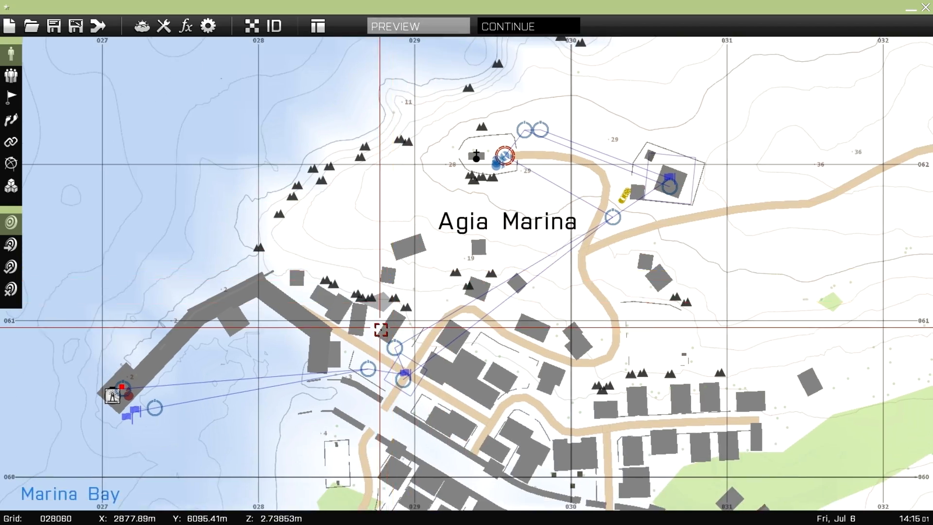
pyautogui.moveTo(346, 398); pyautogui.dragTo(359, 338, button='right')
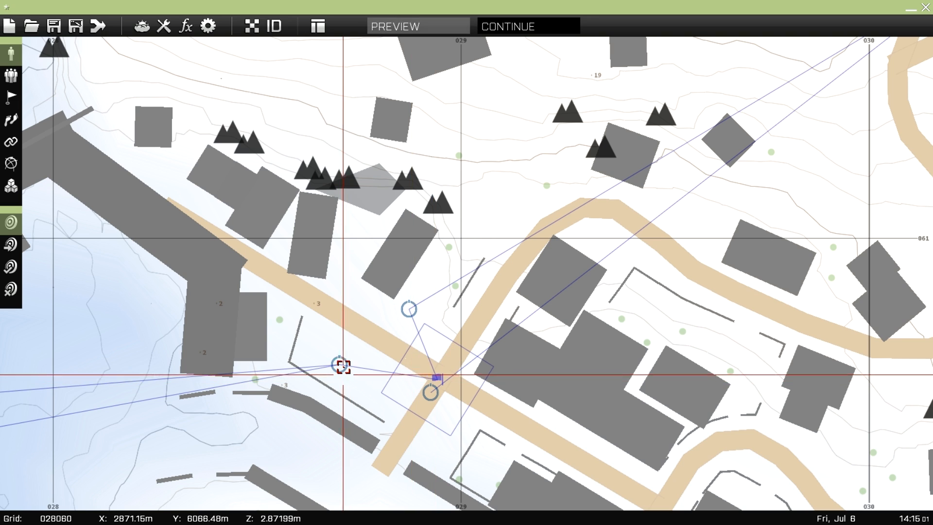
pyautogui.scroll(-3, 342, 366)
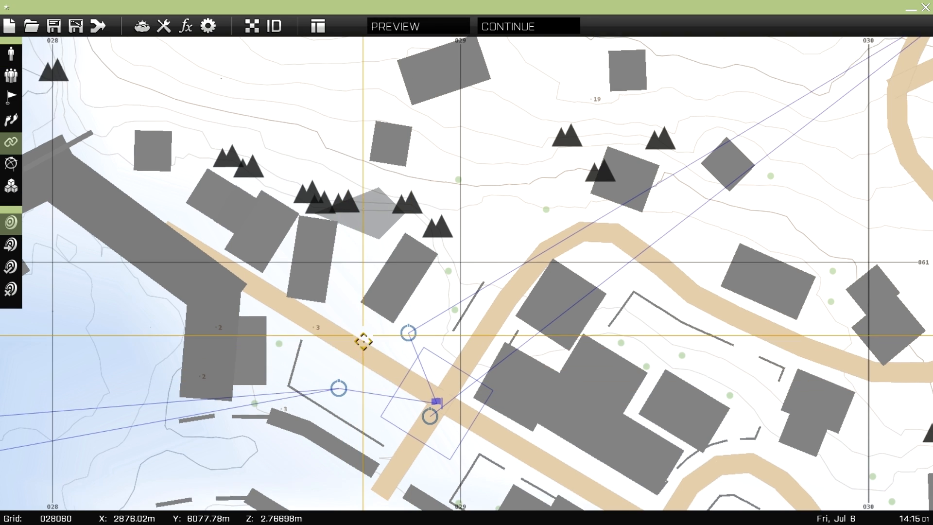
pyautogui.moveTo(387, 194); pyautogui.dragTo(344, 319, button='right')
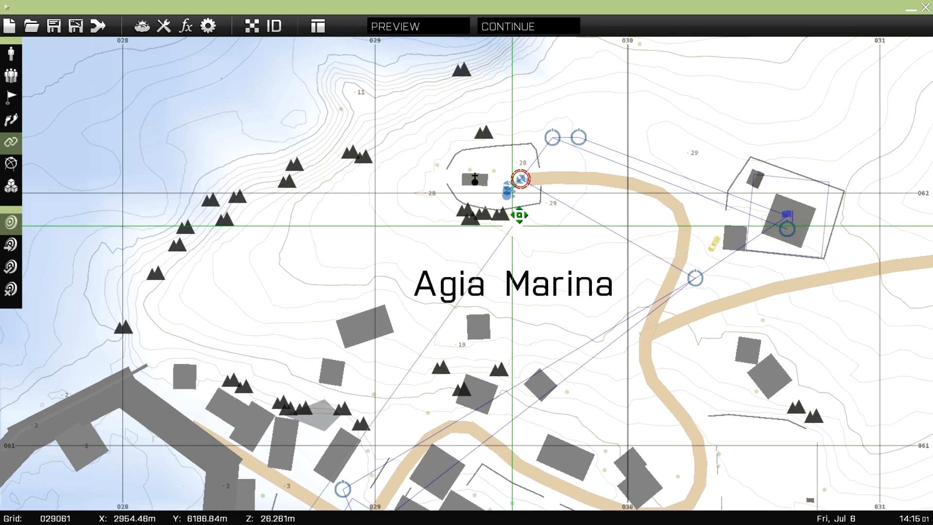
pyautogui.scroll(3, 518, 165)
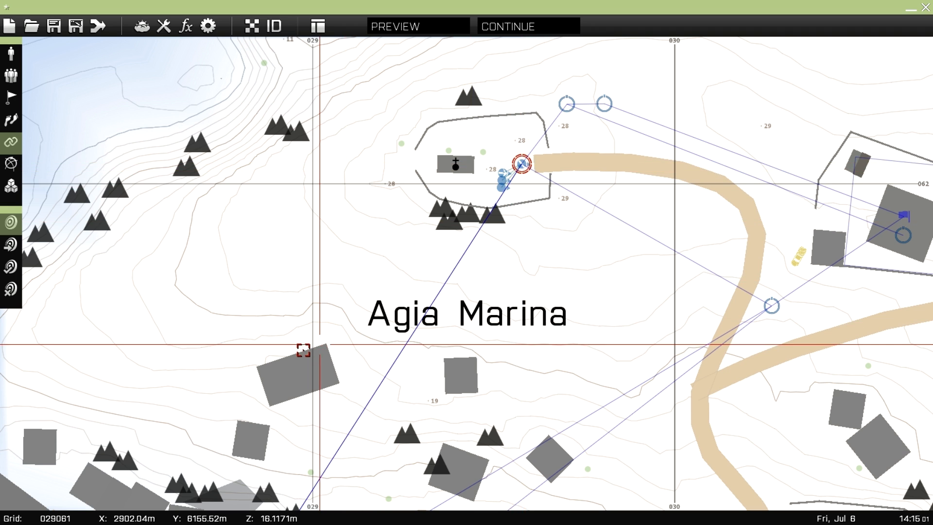
pyautogui.moveTo(305, 345); pyautogui.dragTo(357, 207, button='right')
pyautogui.scroll(-3, 310, 313)
pyautogui.moveTo(327, 429); pyautogui.dragTo(346, 392, button='right')
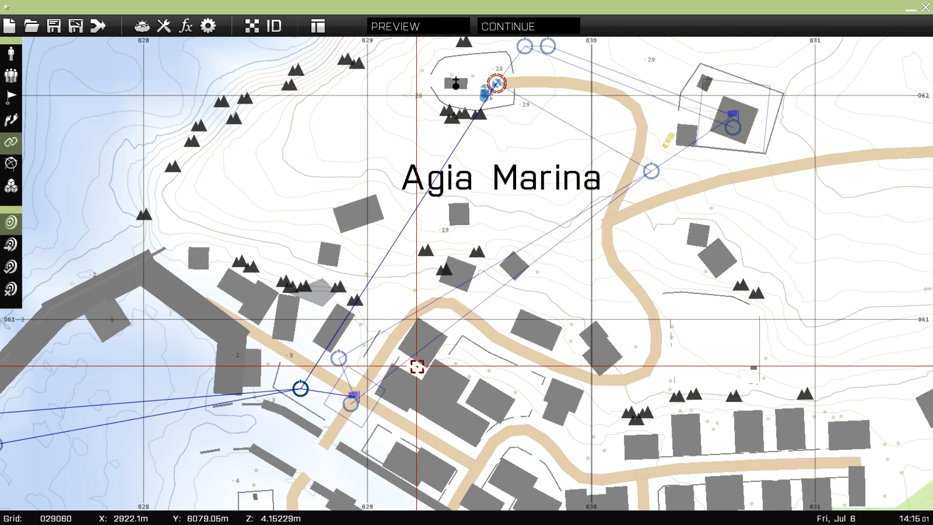
# - Preview the mission and drive the offroad with the squad down through the town to the crossroads
pyautogui.click(405, 28)
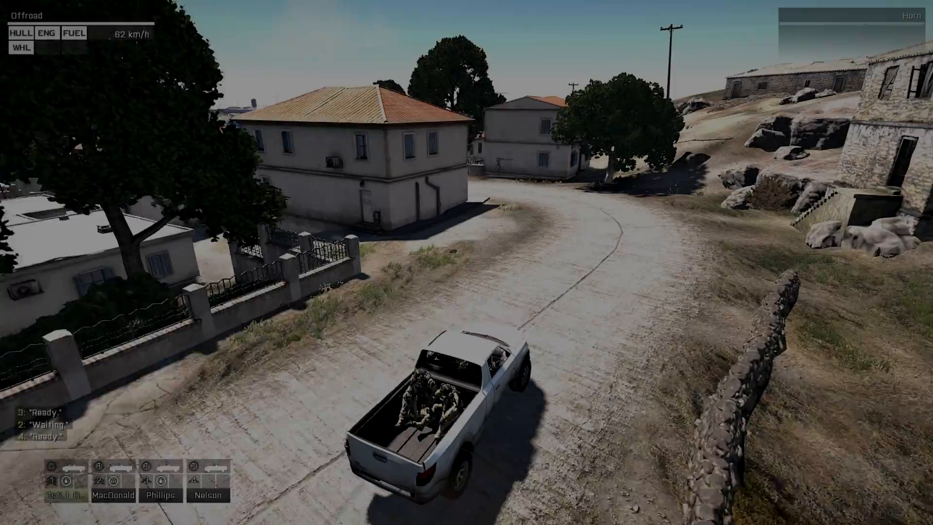
pyautogui.press('a')
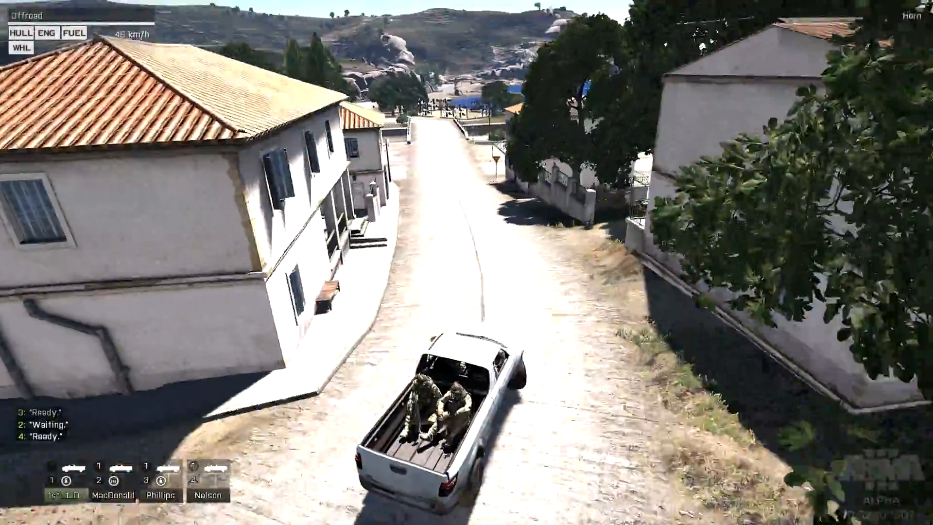
pyautogui.press('w')
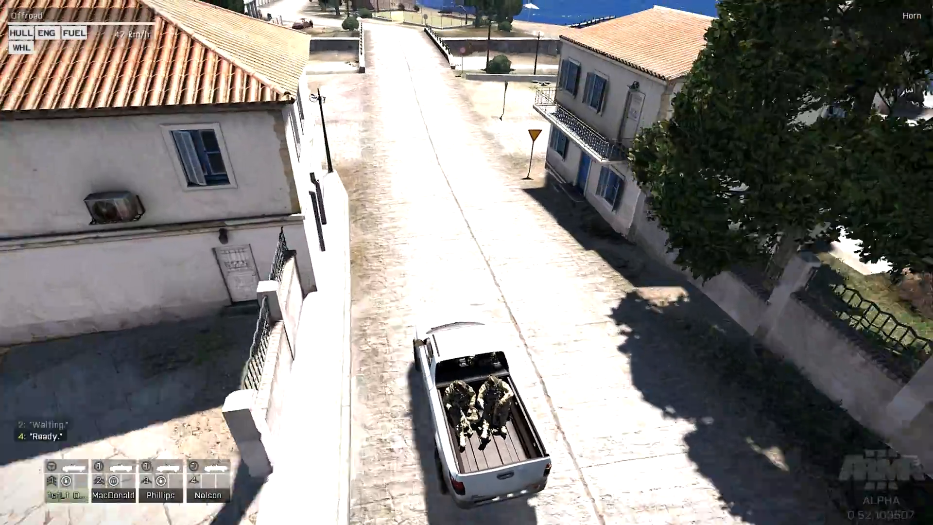
pyautogui.press('w')
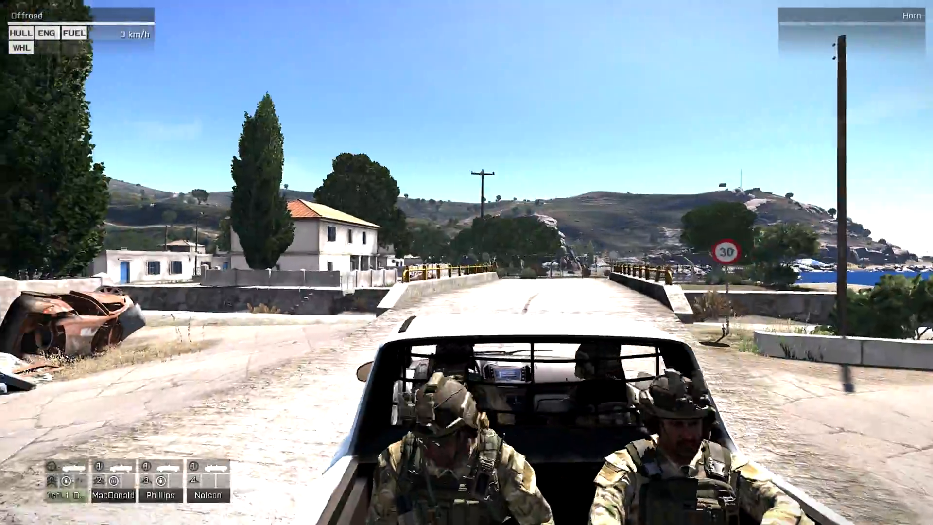
# - Turn the offroad around at the bridge and drive along the waterfront and pier toward the lighthouse building
pyautogui.press('s')
pyautogui.press('a')
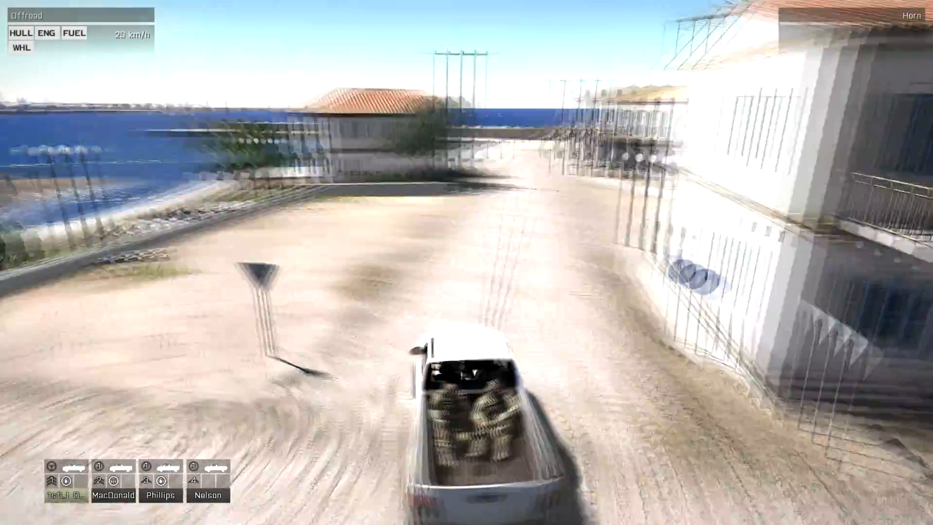
pyautogui.press('w')
pyautogui.press('a')
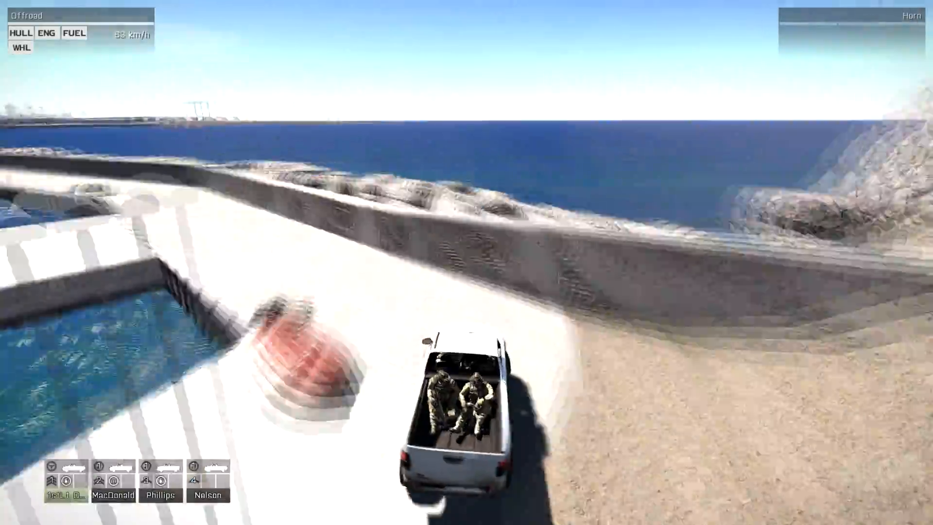
pyautogui.press('w')
pyautogui.press('a')
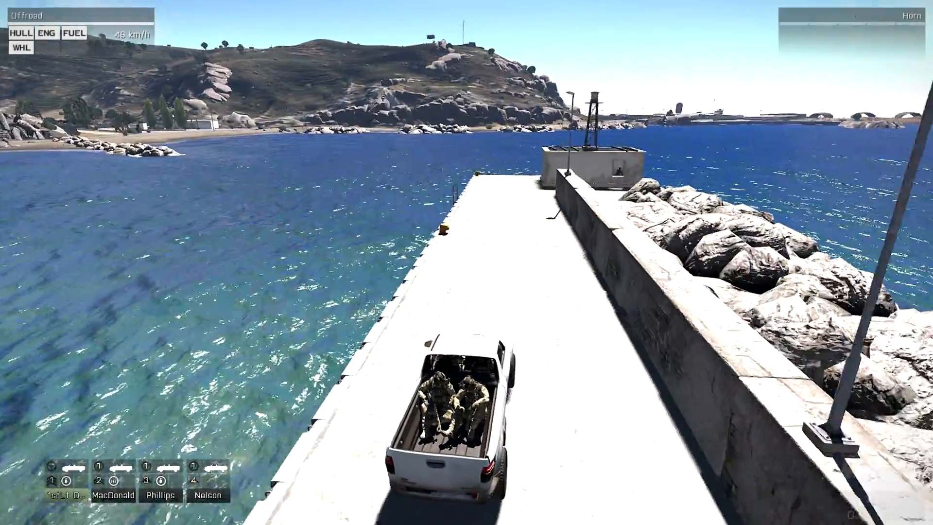
pyautogui.press('w')
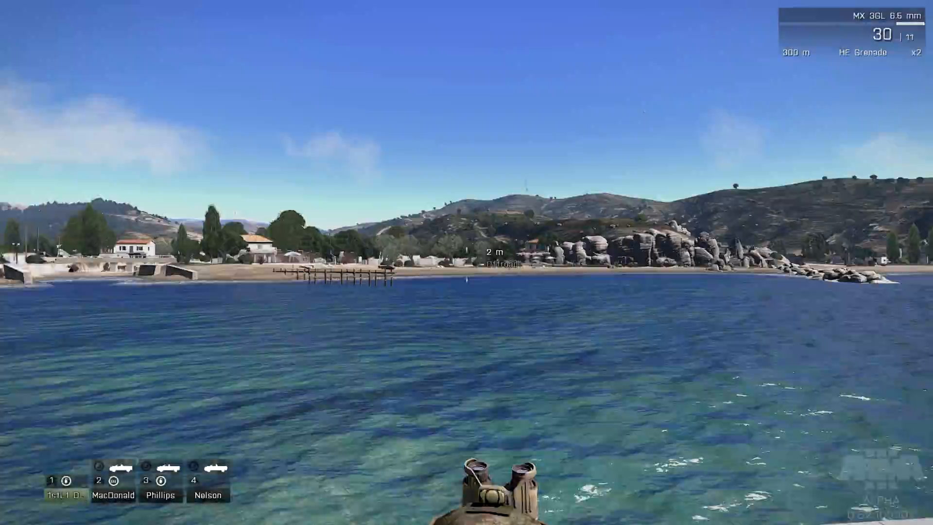
# - Approach the ruined building at the end of the pier on foot until its interior is in view through the doorway
pyautogui.press('KP_Enter')
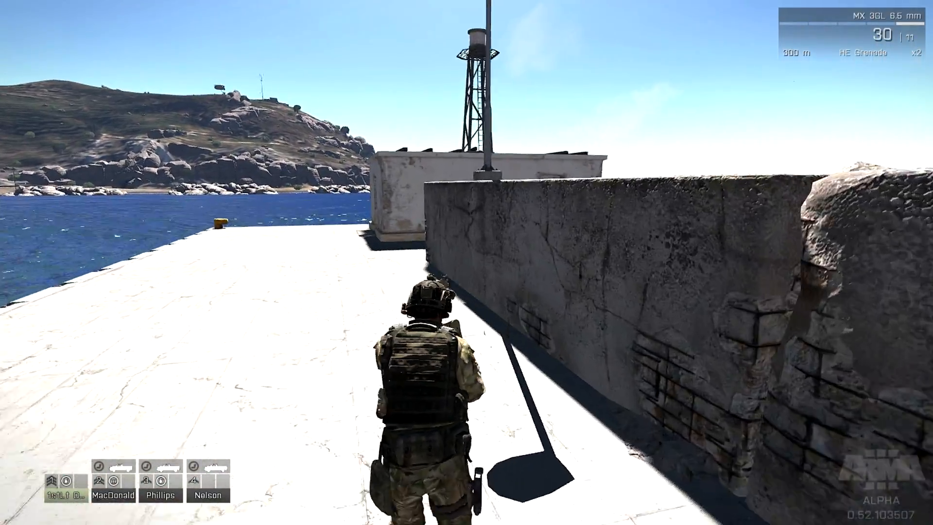
pyautogui.press('w')
pyautogui.press('w')
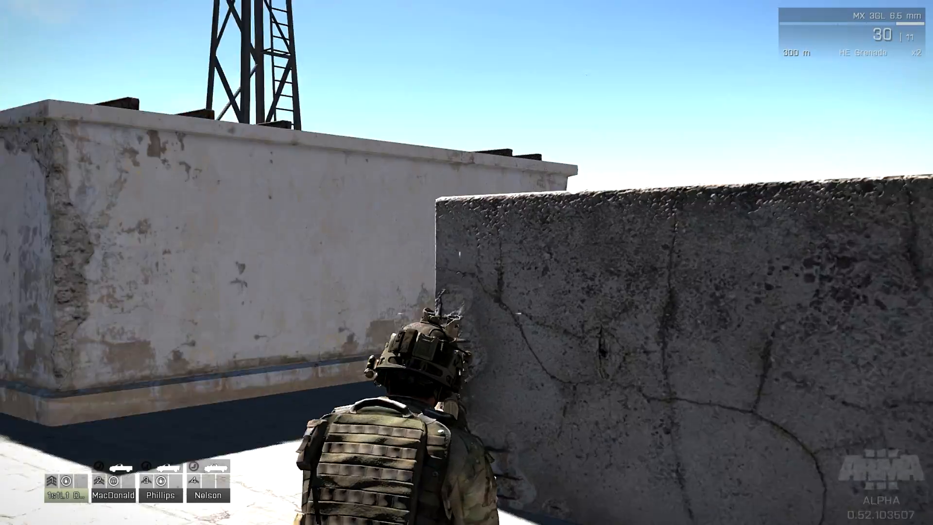
pyautogui.press('w')
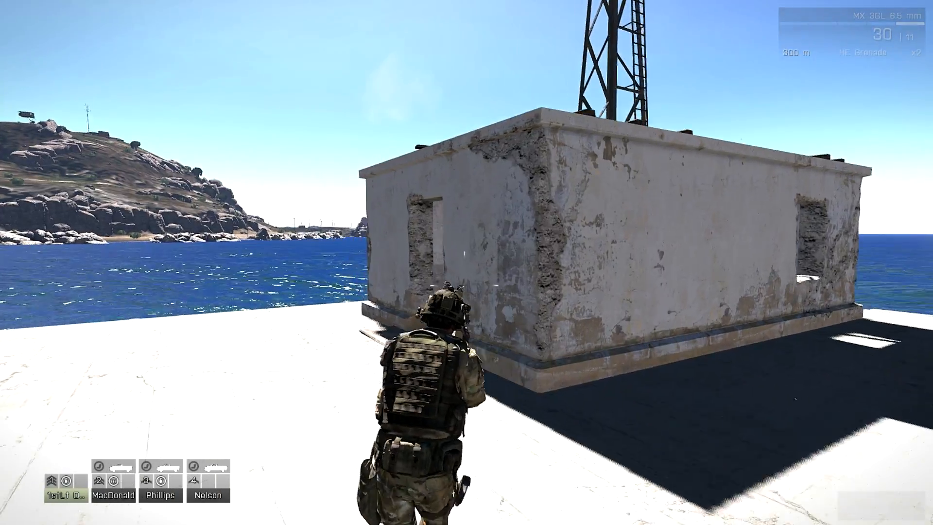
pyautogui.press('w')
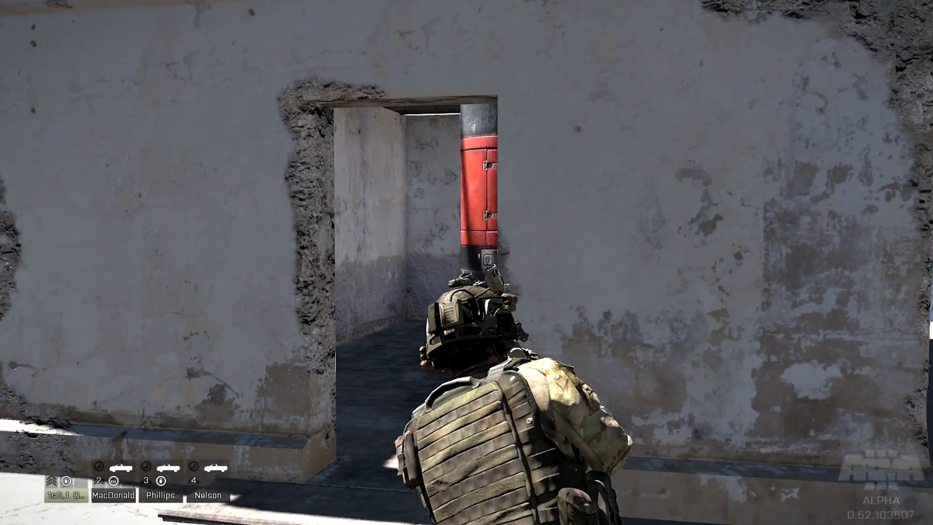
pyautogui.press('w')
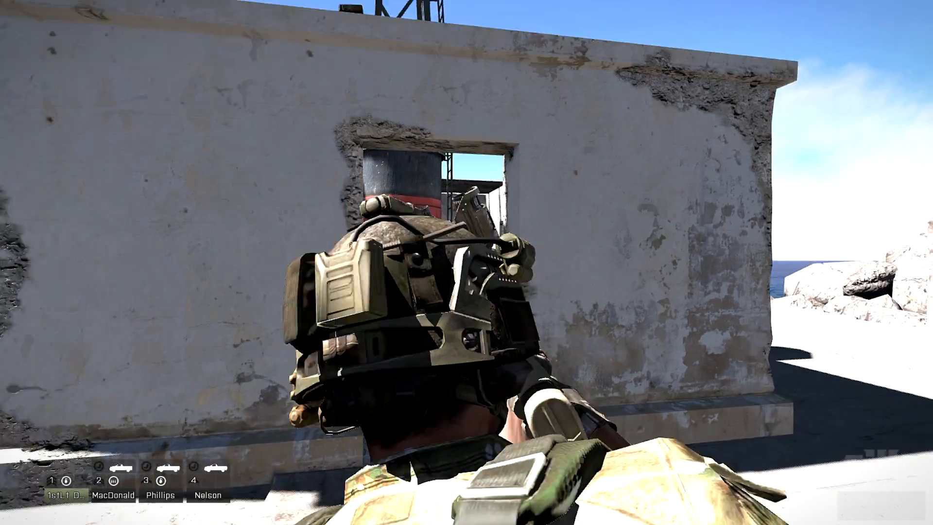
# - Aim through the doorway and shoot the officer inside the building to test the last task's trigger
pyautogui.rightClick(466, 262)
pyautogui.click(467, 262)
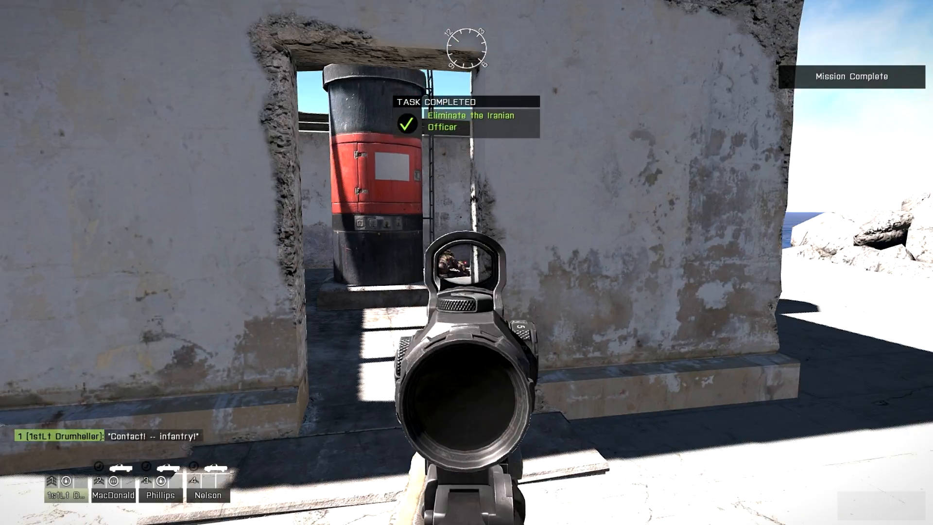
pyautogui.rightClick(466, 262)
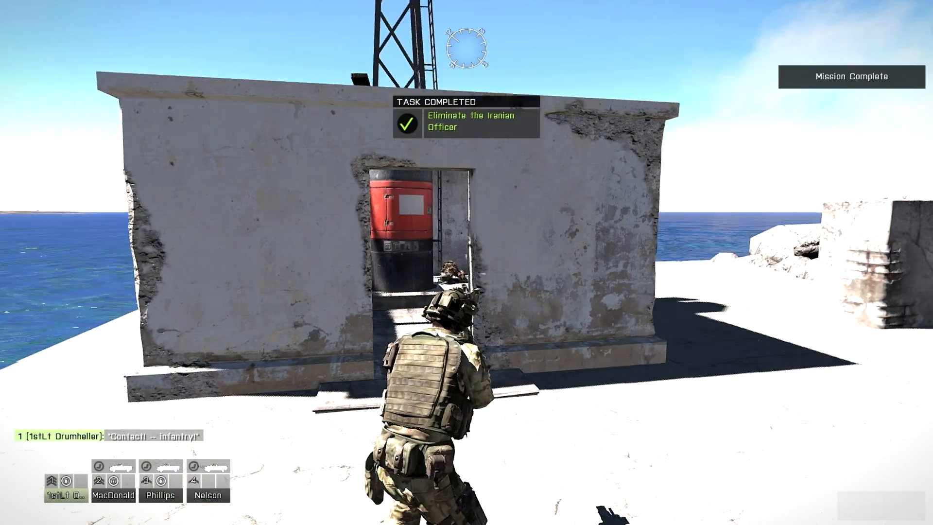
pyautogui.press('ctrl')
pyautogui.press('ctrl')
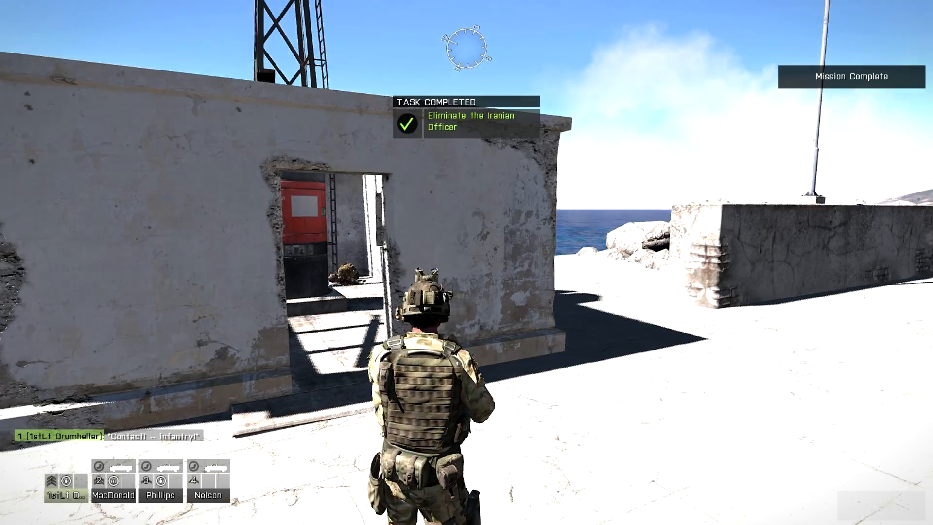
pyautogui.press('d')
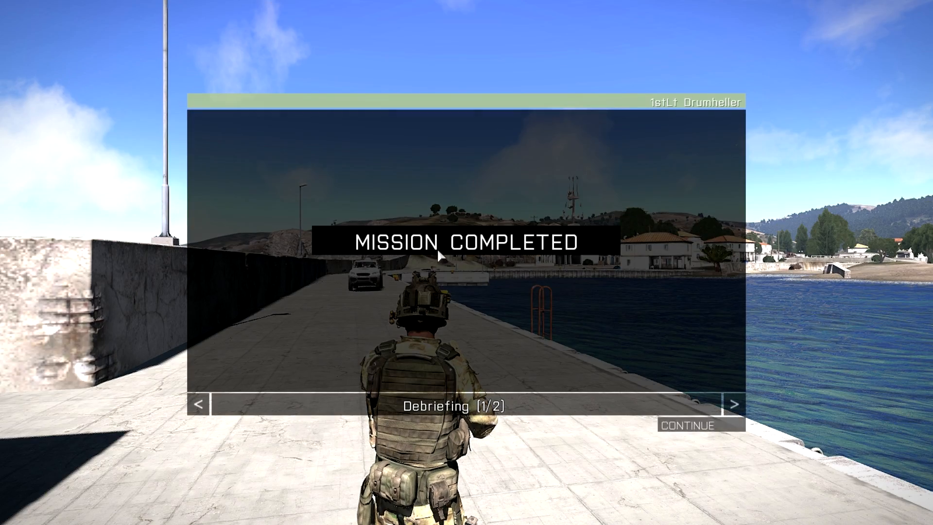
# - Check the objectives and statistics page of the mission debriefing, and return to the editor map
pyautogui.click(735, 405)
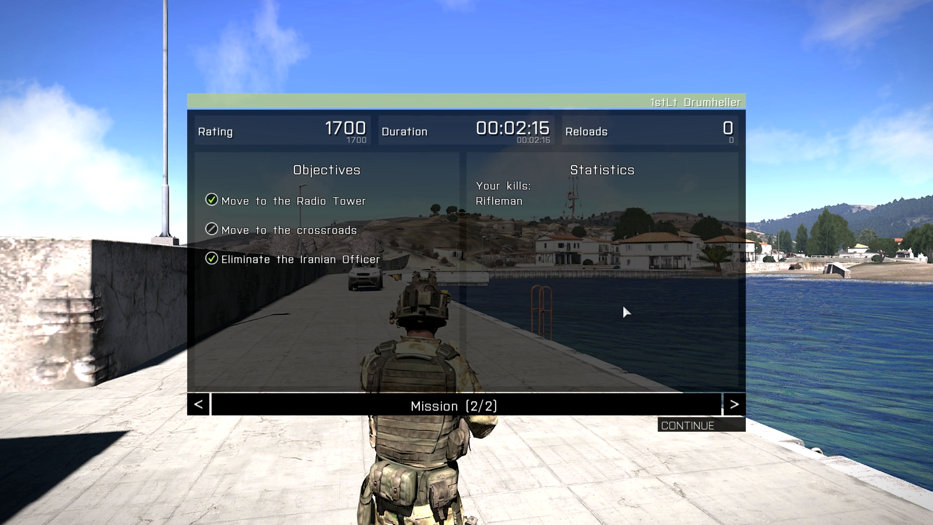
pyautogui.click(680, 415)
pyautogui.moveTo(265, 281); pyautogui.dragTo(386, 263, button='right')
pyautogui.scroll(-1, 397, 310)
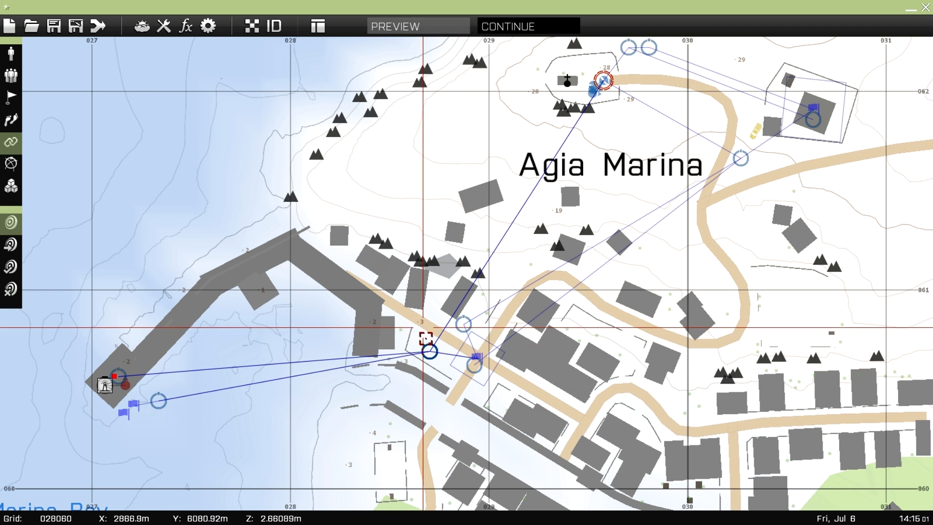
pyautogui.moveTo(644, 78); pyautogui.dragTo(596, 115, button='right')
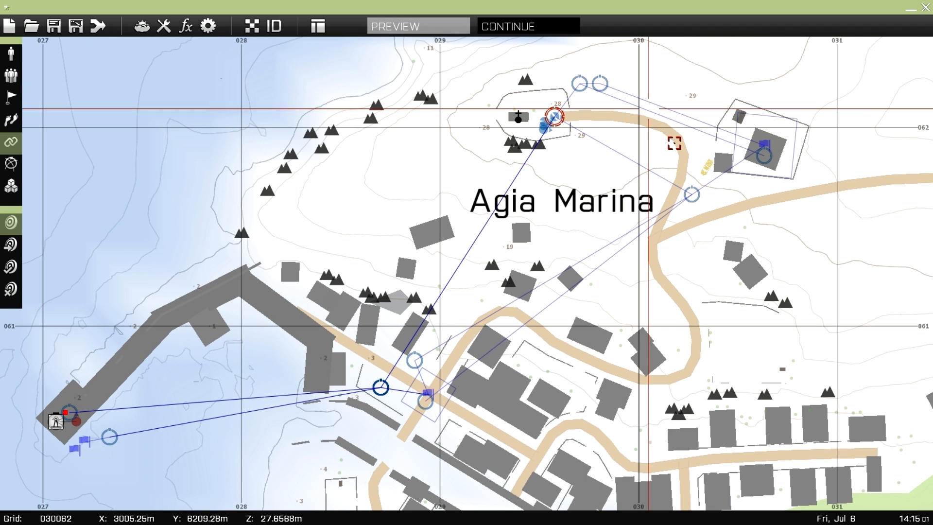
pyautogui.moveTo(576, 229); pyautogui.dragTo(558, 253, button='right')
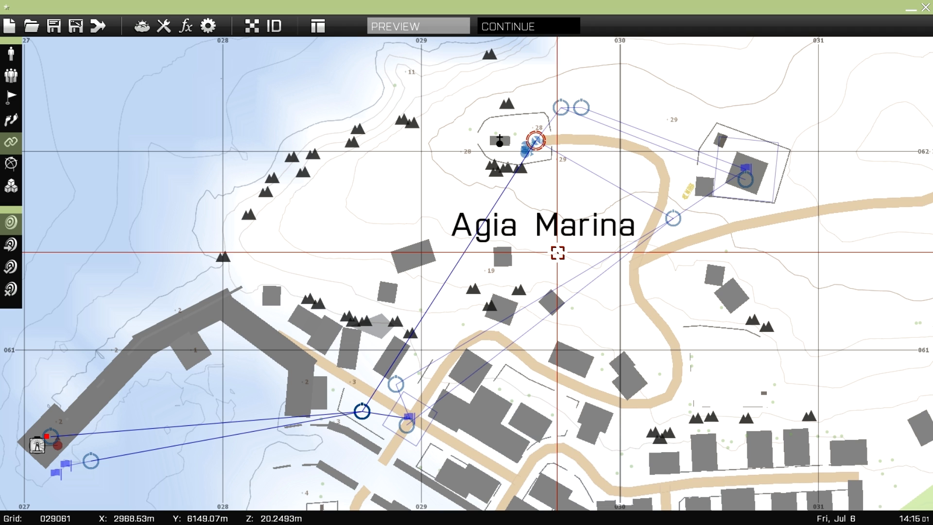
# - Insert a trigger with BLUFOR activation and both axes set to 15, and place it over the chapel
pyautogui.scroll(5, 558, 252)
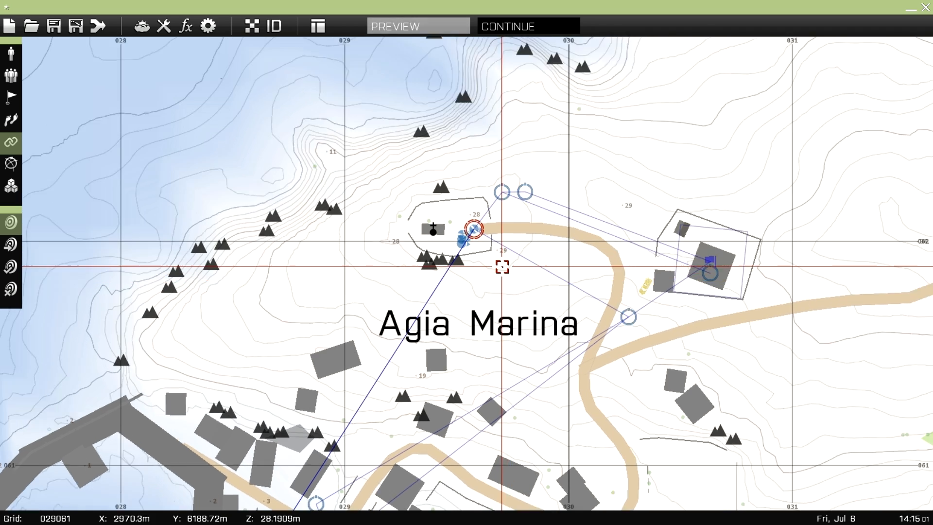
pyautogui.scroll(3, 485, 337)
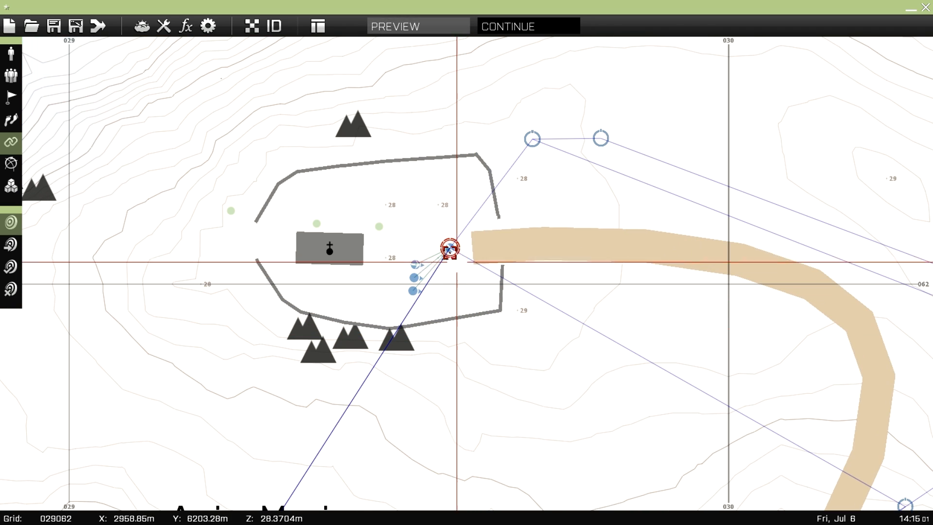
pyautogui.scroll(2, 451, 248)
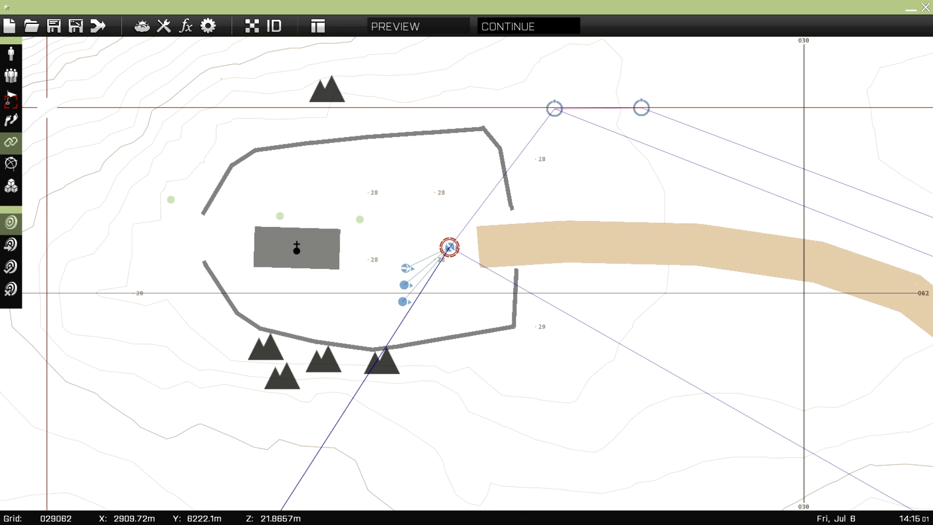
pyautogui.click(11, 97)
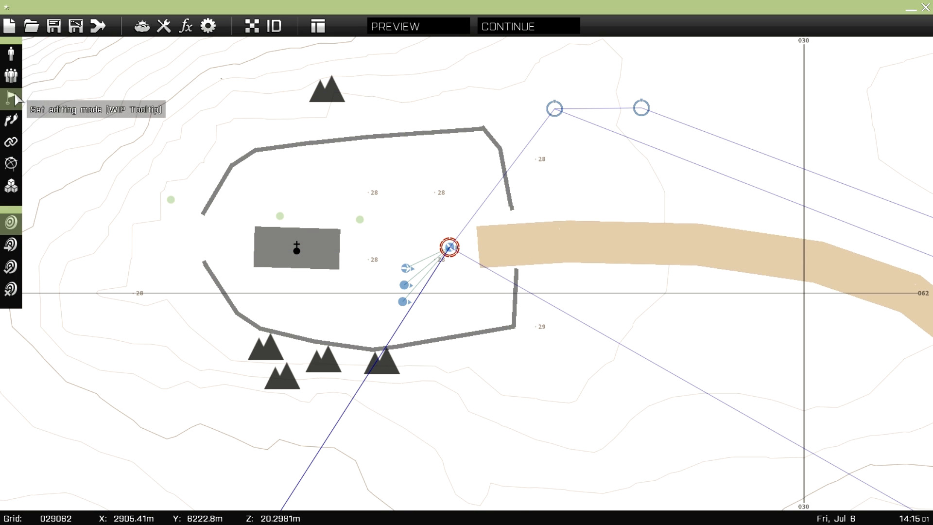
pyautogui.doubleClick(362, 281)
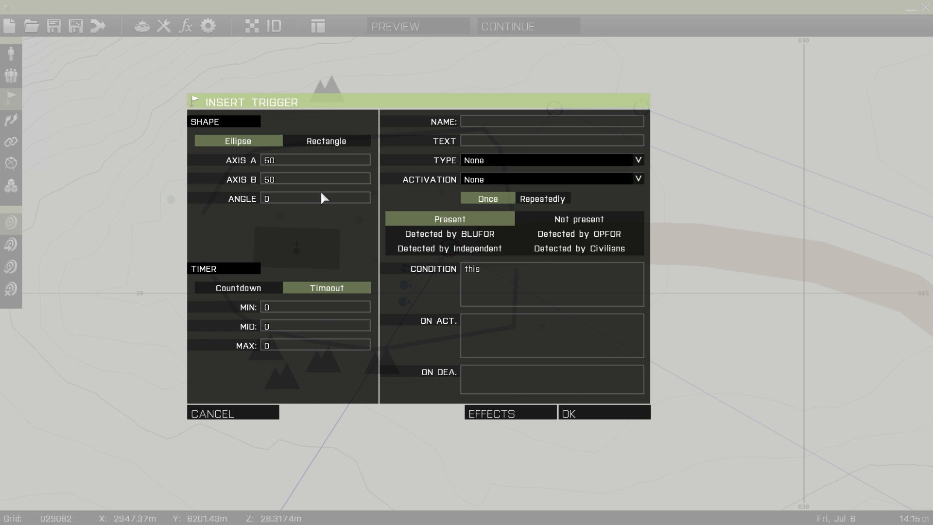
pyautogui.click(521, 179)
pyautogui.click(497, 215)
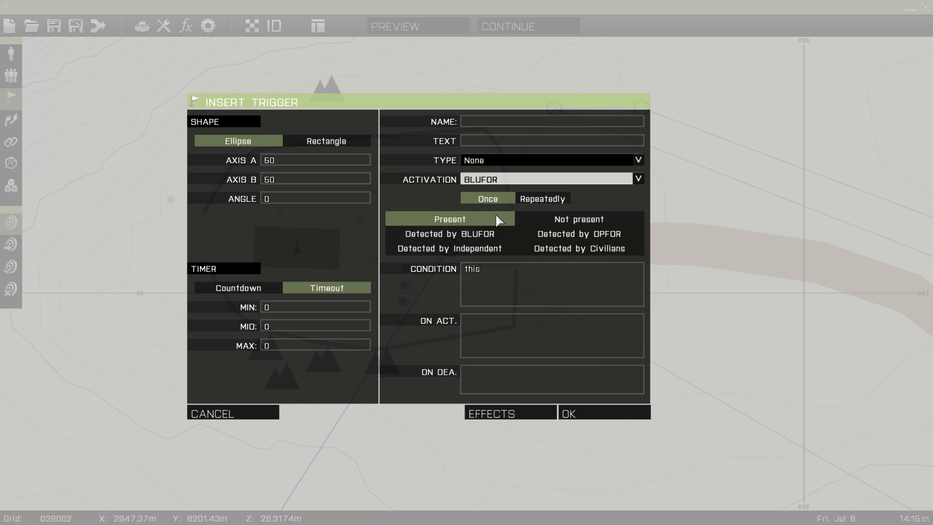
pyautogui.click(287, 162)
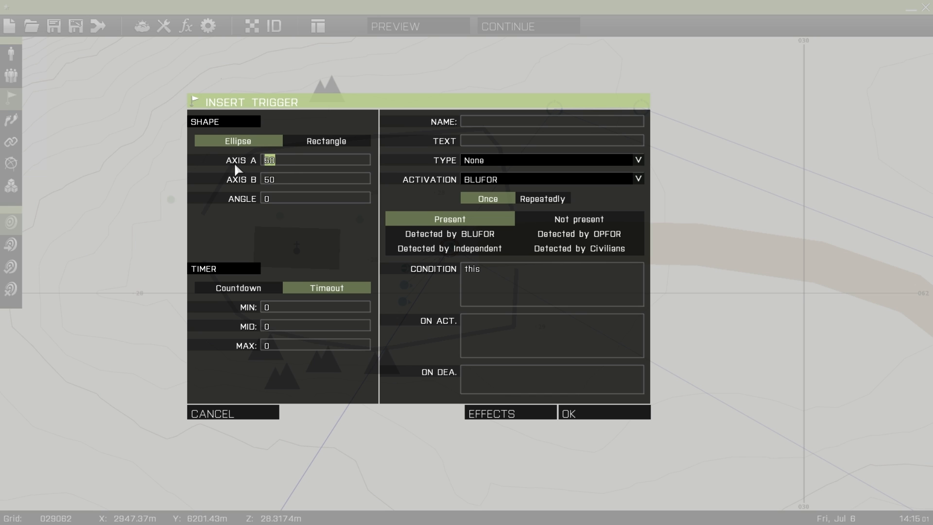
pyautogui.write('15')
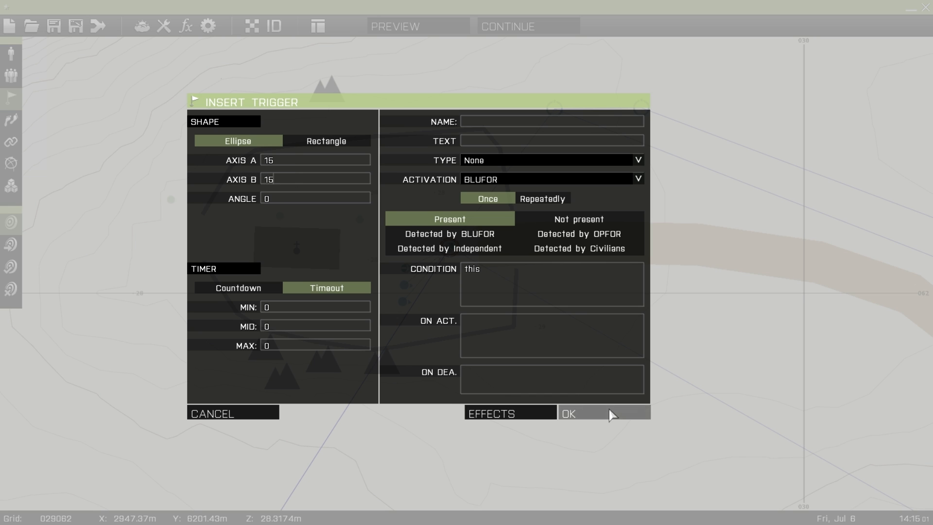
pyautogui.click(608, 413)
pyautogui.moveTo(359, 289); pyautogui.dragTo(291, 241)
# - Edit the chapel trigger to use a Countdown timer with a minimum of 3
pyautogui.doubleClick(291, 242)
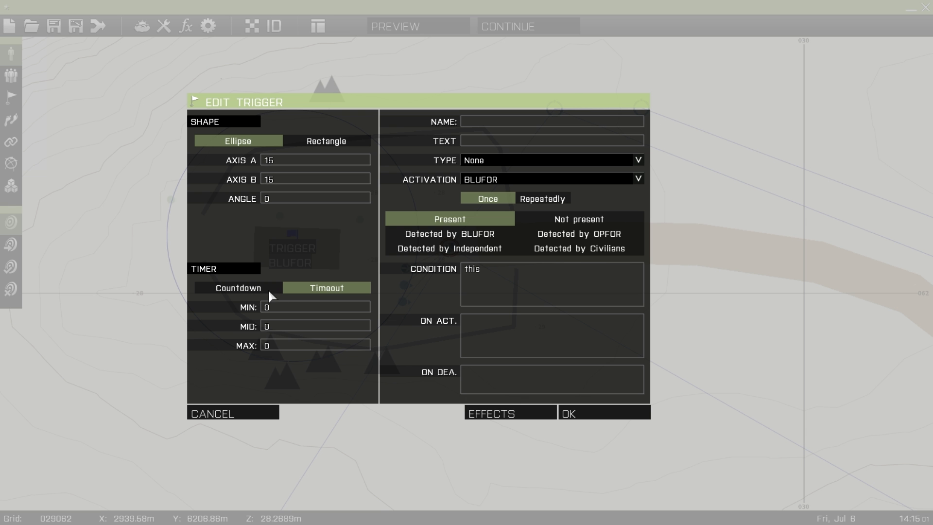
pyautogui.click(243, 292)
pyautogui.click(313, 290)
pyautogui.click(271, 292)
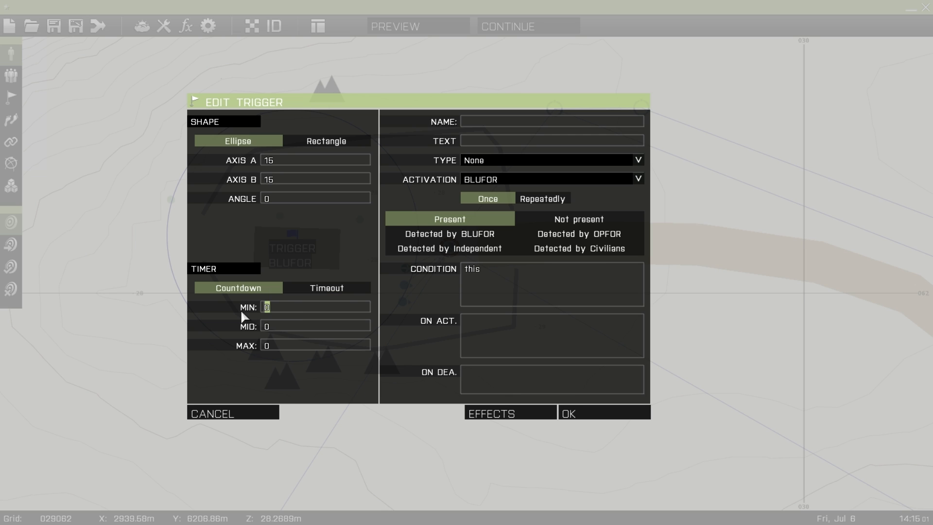
pyautogui.write('3')
pyautogui.click(587, 413)
# - Synchronize the chapel trigger with the nearer task module to the northeast, and move the trigger next to the Team Leader
pyautogui.moveTo(498, 348); pyautogui.dragTo(499, 379, button='right')
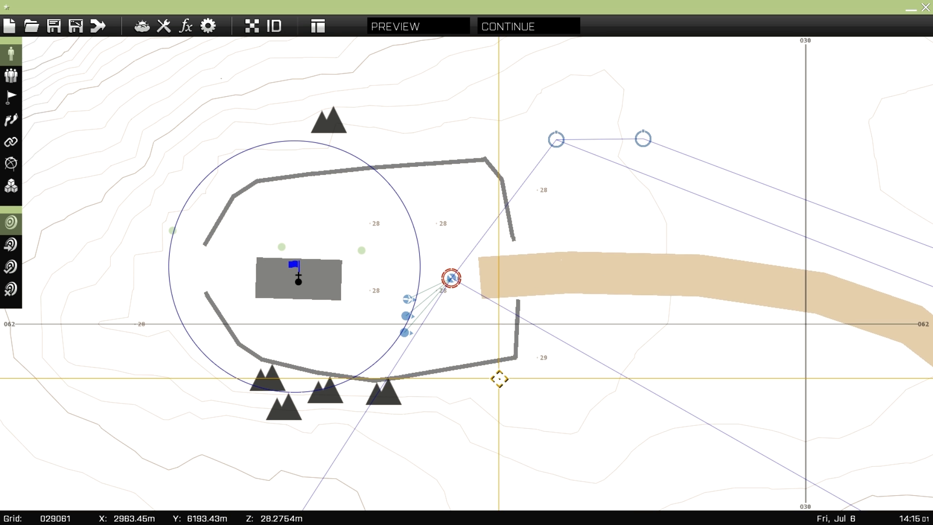
pyautogui.press('F5')
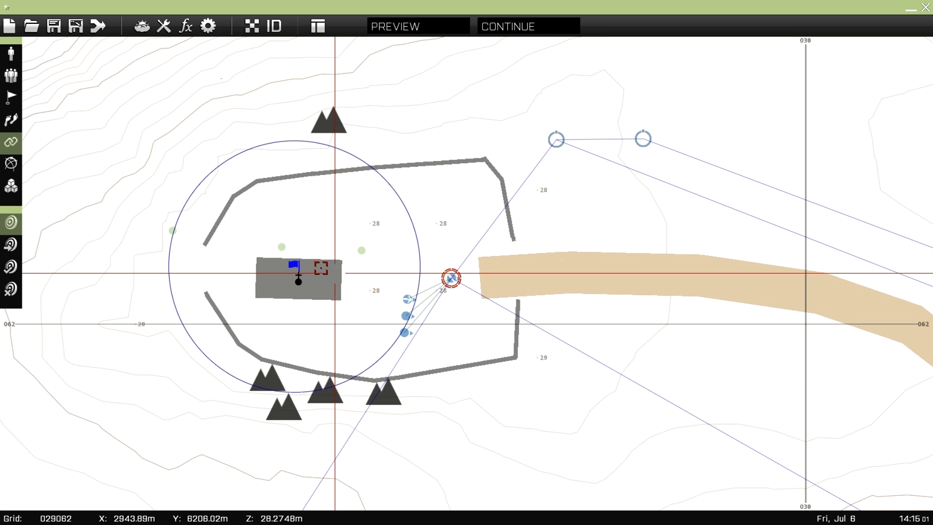
pyautogui.moveTo(294, 262); pyautogui.dragTo(557, 139)
pyautogui.press('F1')
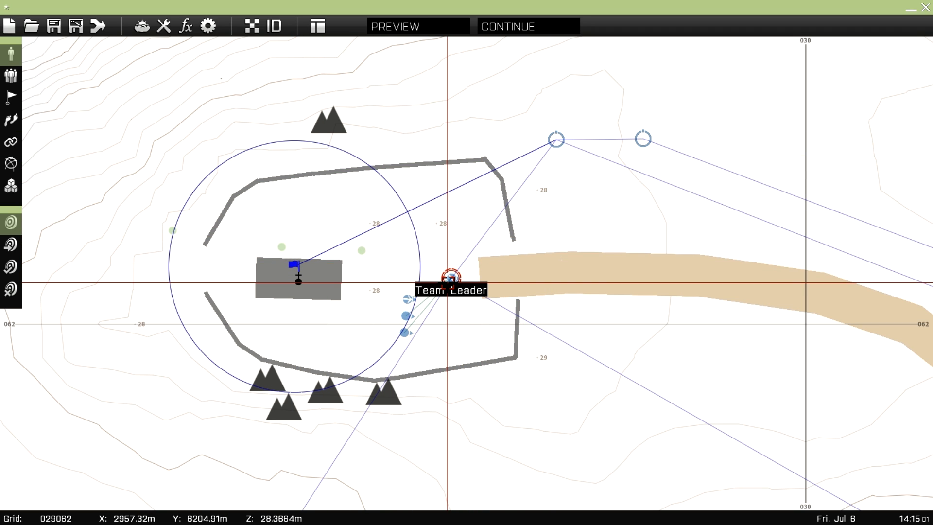
pyautogui.moveTo(293, 266); pyautogui.dragTo(429, 282)
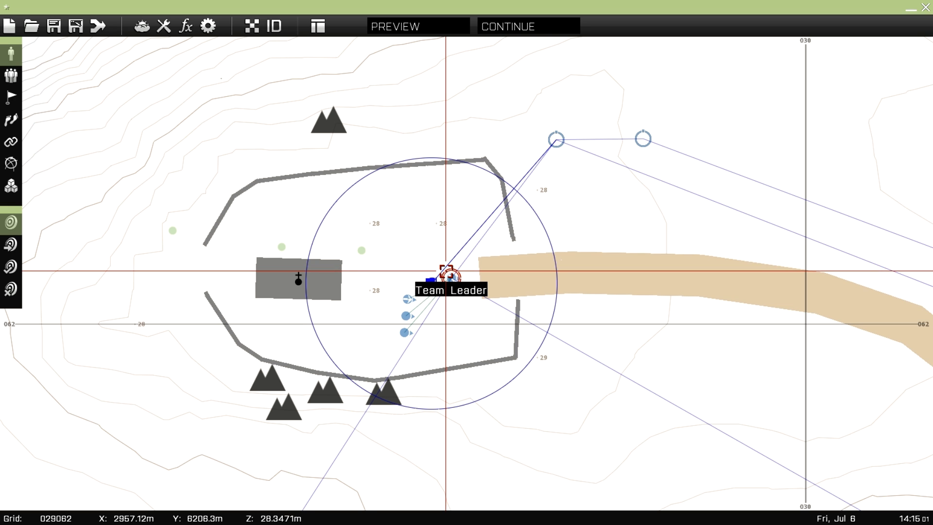
# - Shift the BLUFOR trigger slightly north beside the Team Leader, and start a mission preview in third-person view
pyautogui.moveTo(428, 282); pyautogui.dragTo(427, 269)
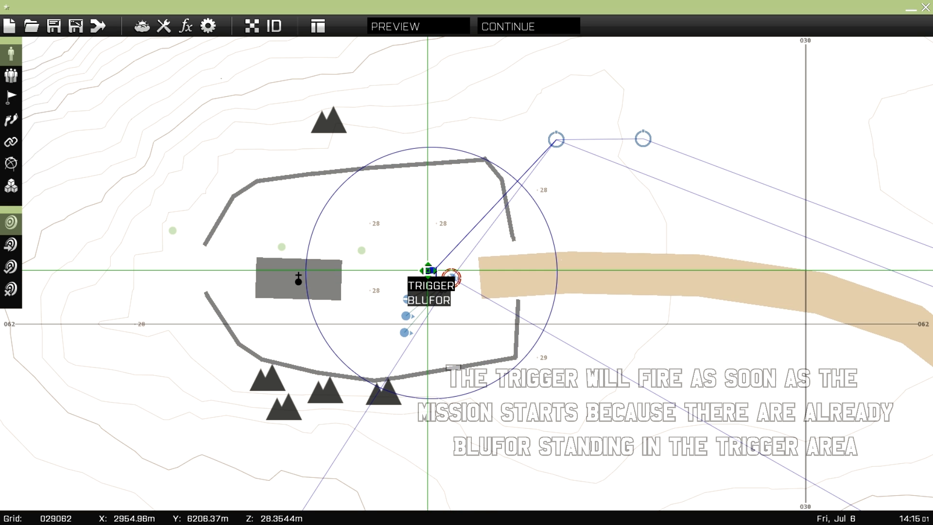
pyautogui.click(401, 20)
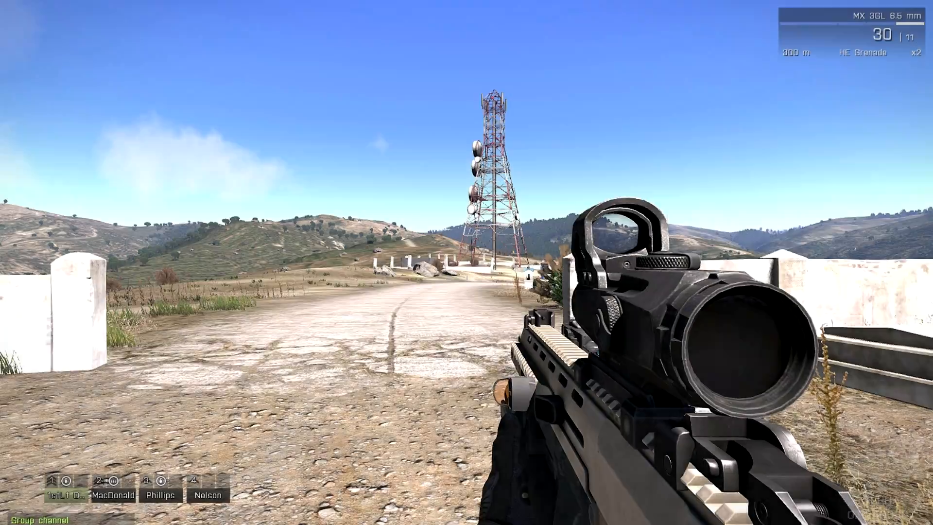
pyautogui.press('KP_Enter')
pyautogui.press('ctrl')
pyautogui.press('ctrl')
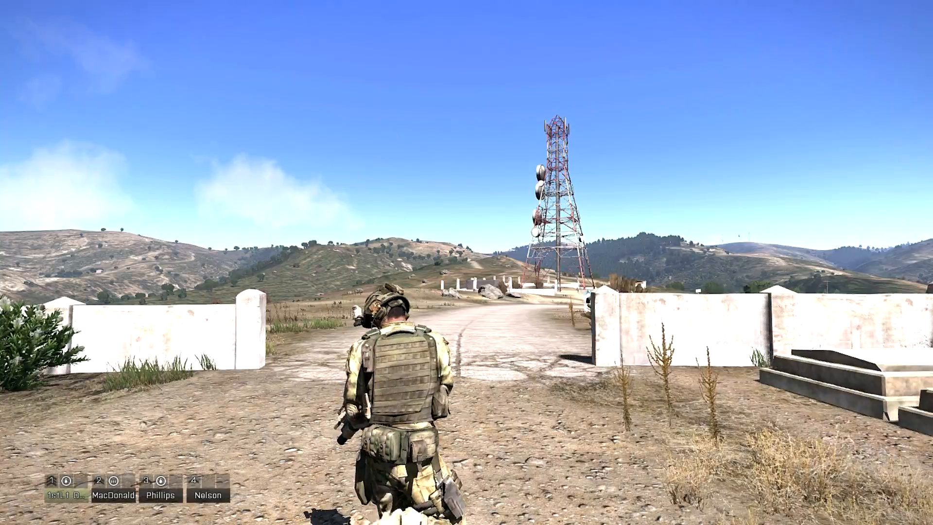
# - Set the Move to the Radio Tower task as current on the untextured mission map, and locate its grid reference 030061
pyautogui.press('m')
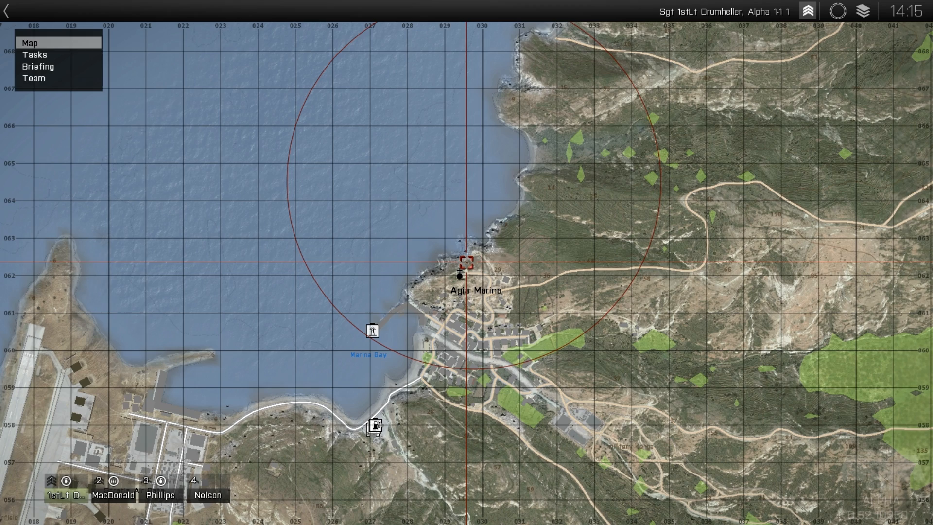
pyautogui.click(69, 55)
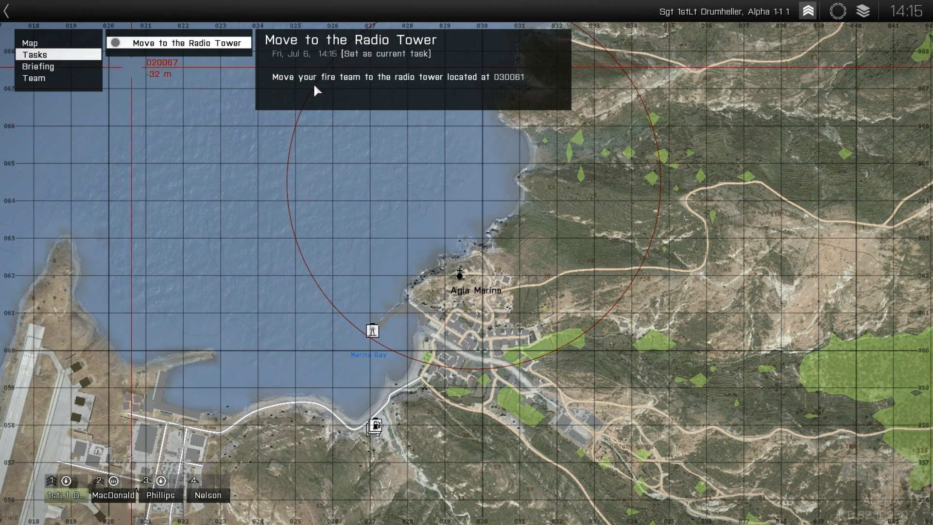
pyautogui.click(869, 13)
pyautogui.click(401, 53)
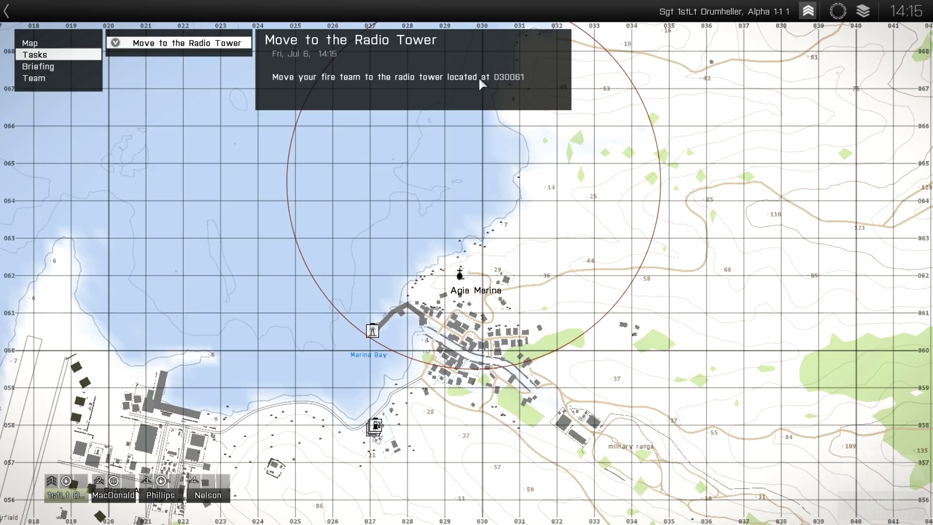
pyautogui.click(496, 77)
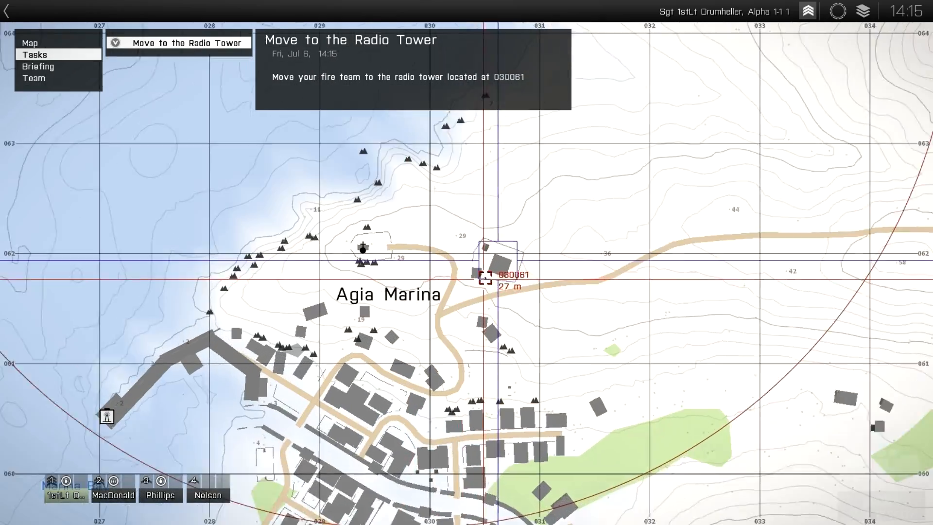